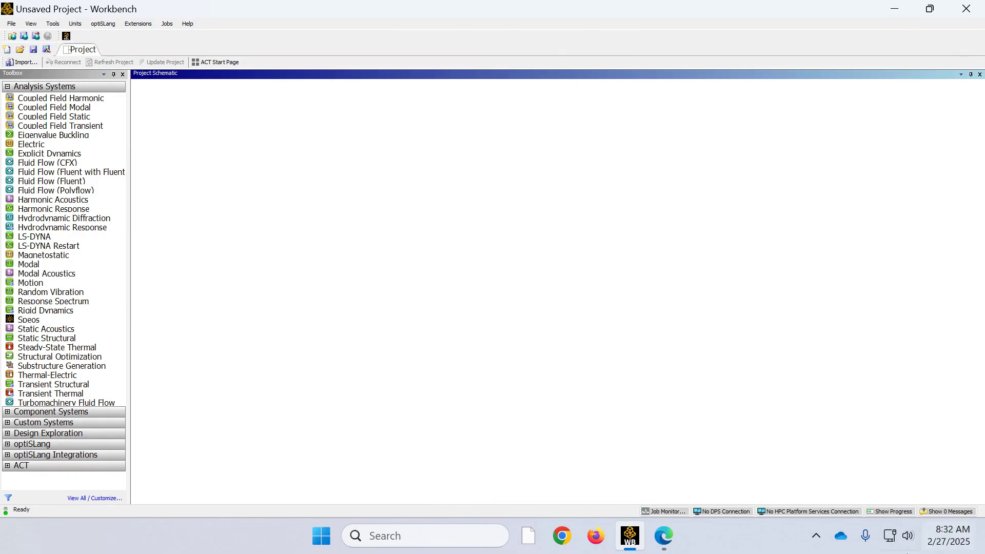
click(666, 545)
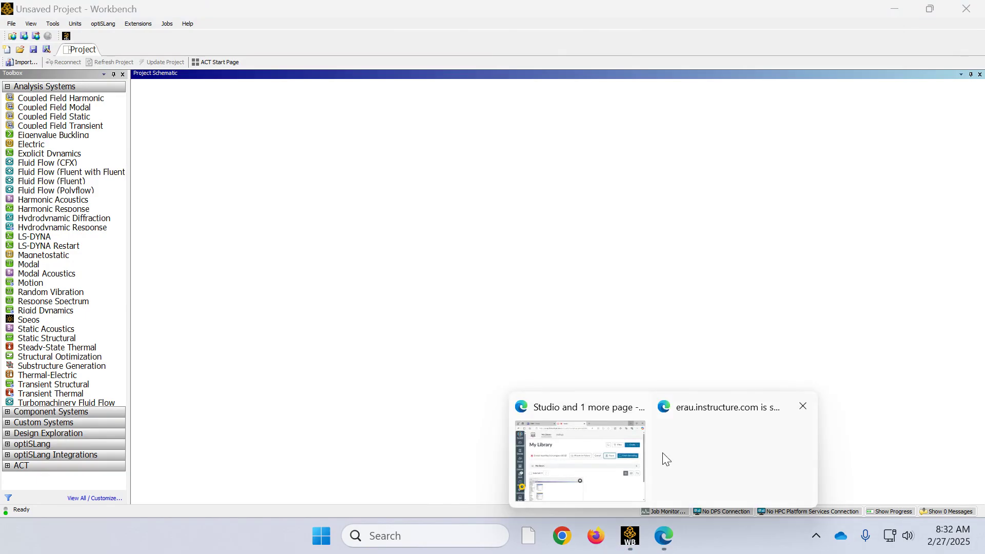
click(565, 466)
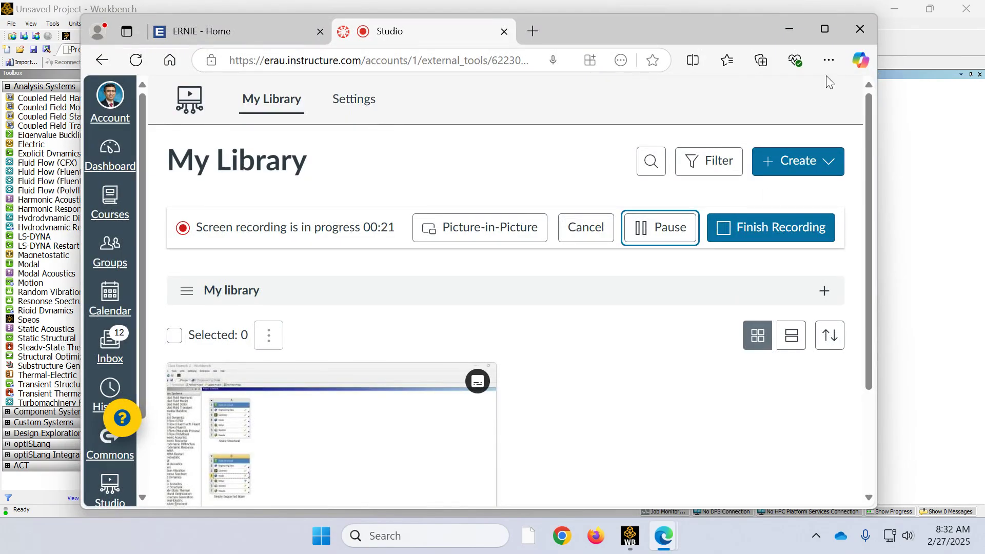
click(789, 29)
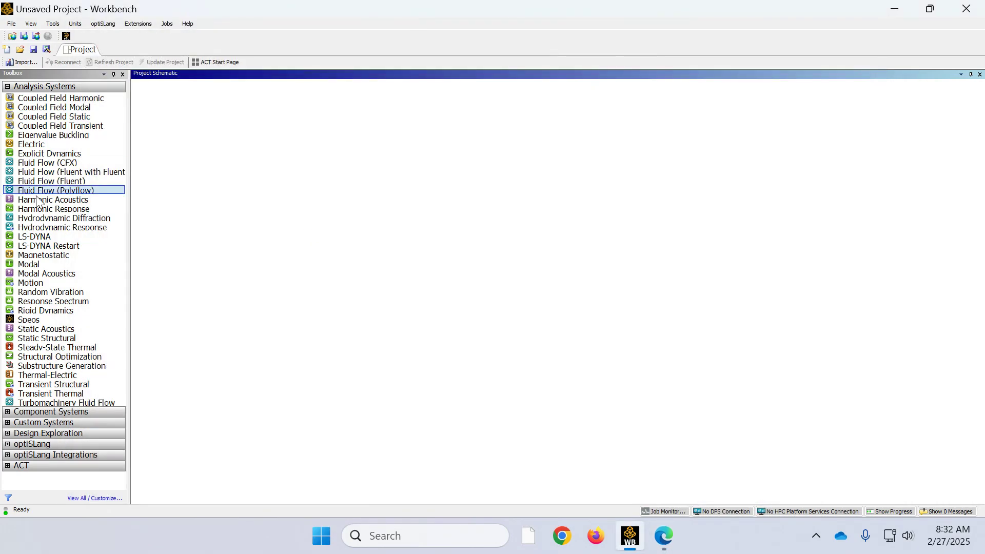
- Add a Static Structural system to the project and create a material named Class Example in its Engineering Data
double_click(46, 338)
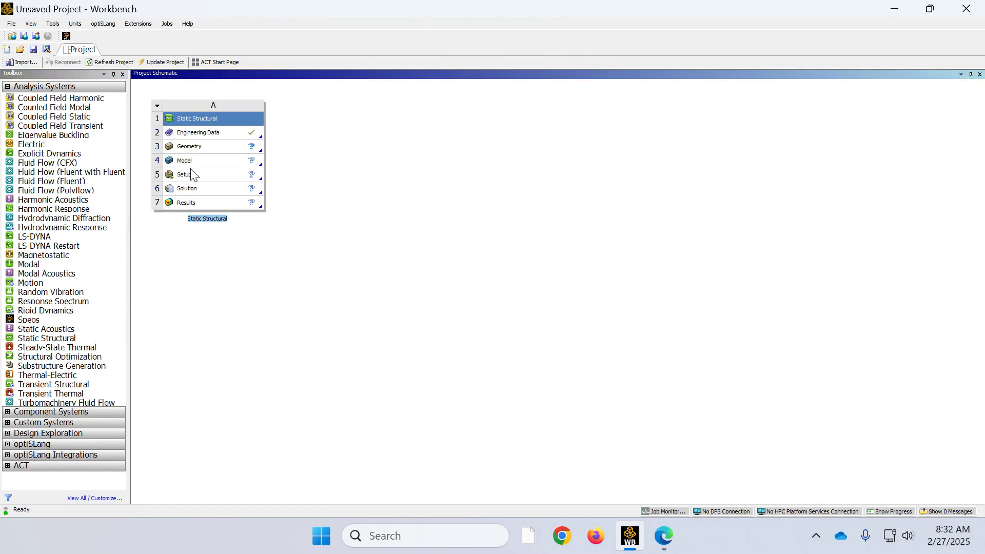
double_click(200, 132)
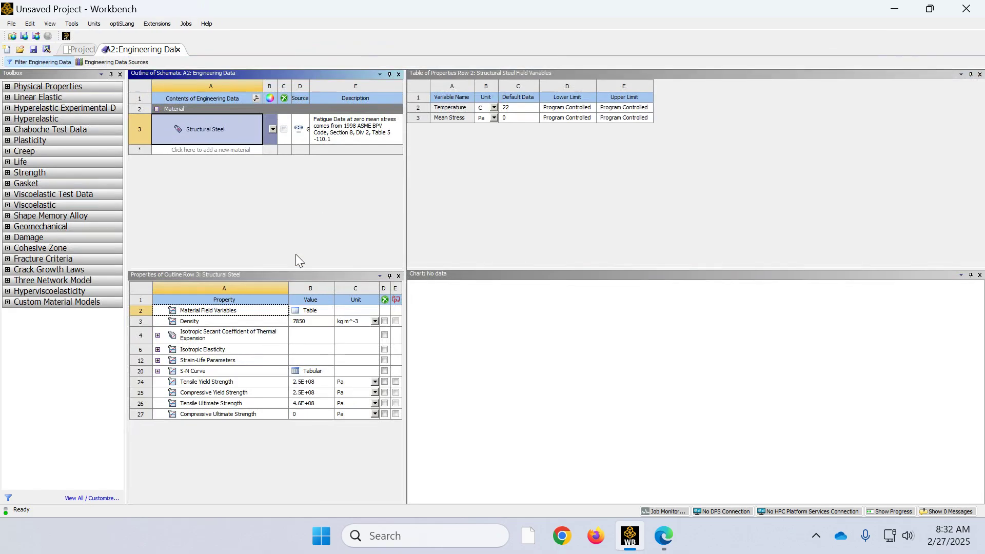
click(170, 148)
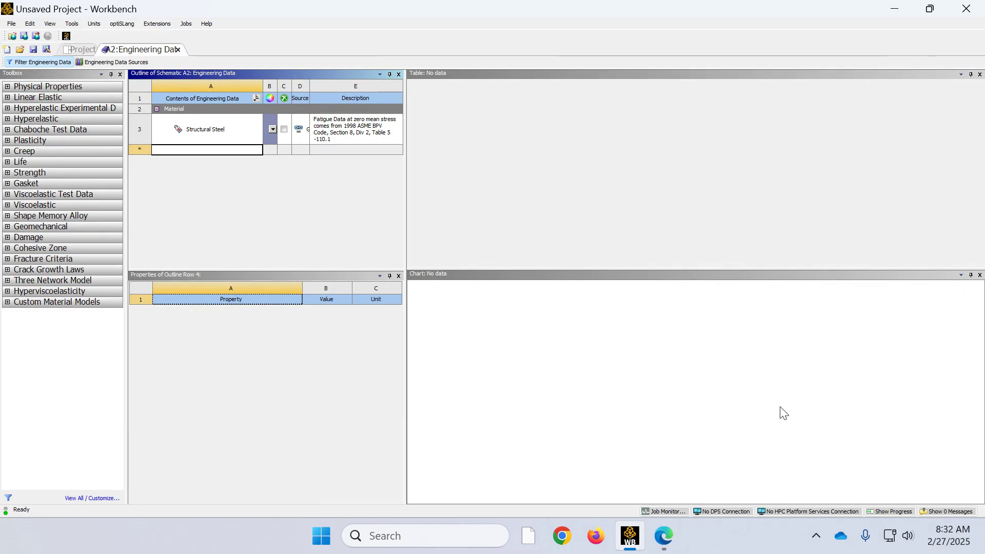
text(Class Example)
key(Return)
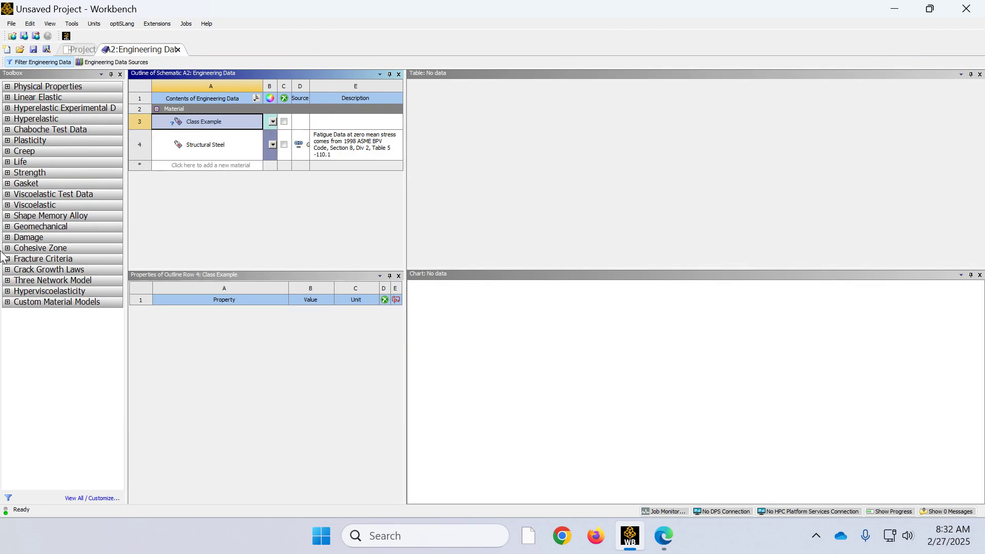
- Add the Isotropic Elasticity property to the Class Example material and expand its entries
click(6, 104)
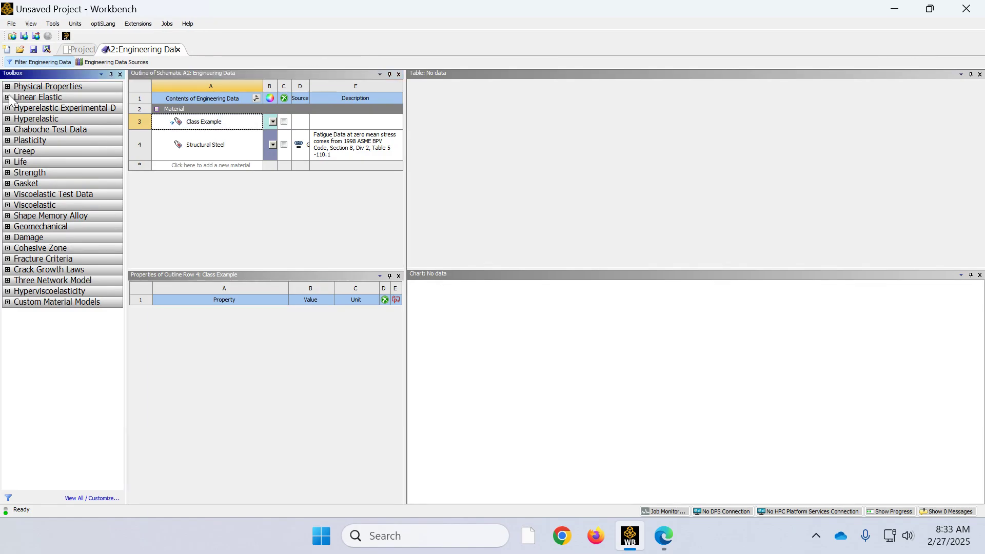
click(7, 97)
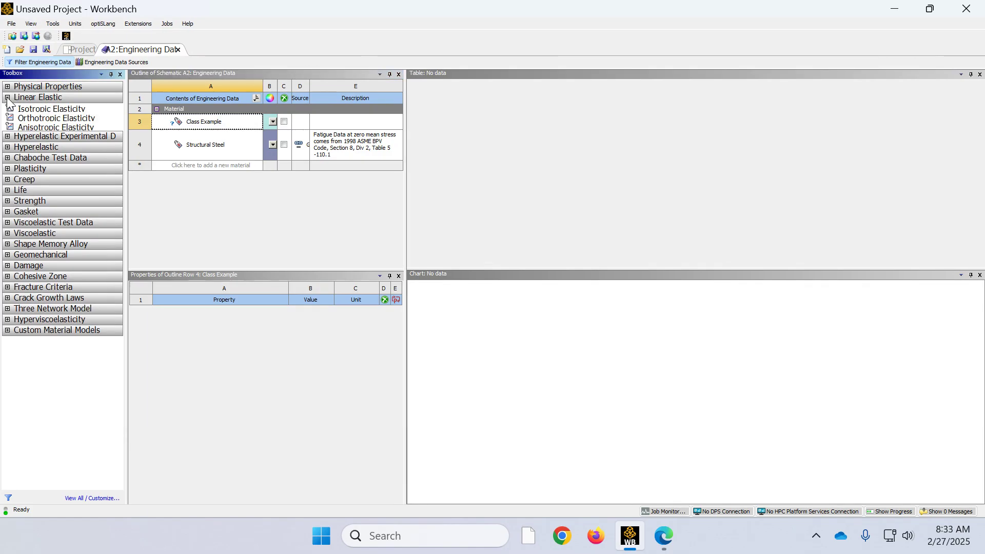
double_click(45, 109)
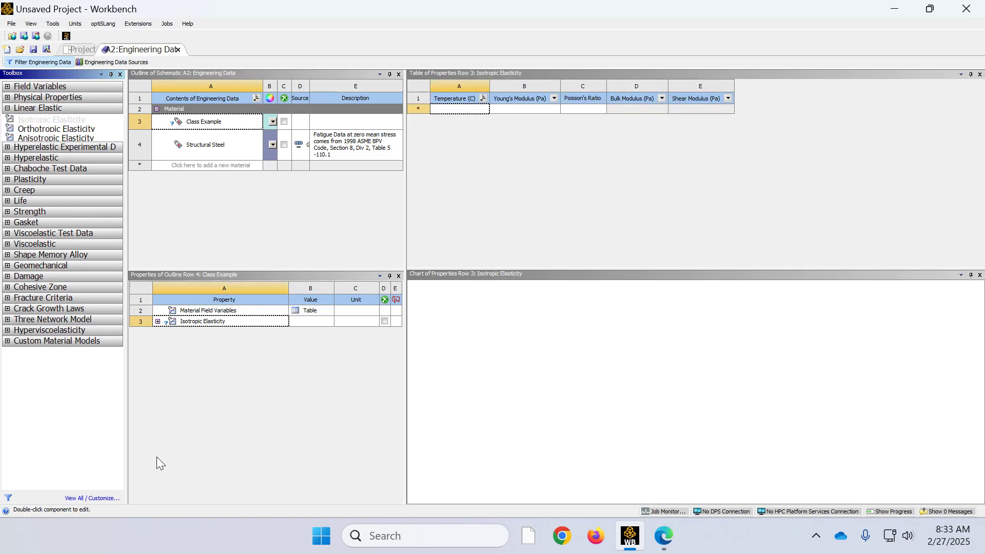
click(157, 321)
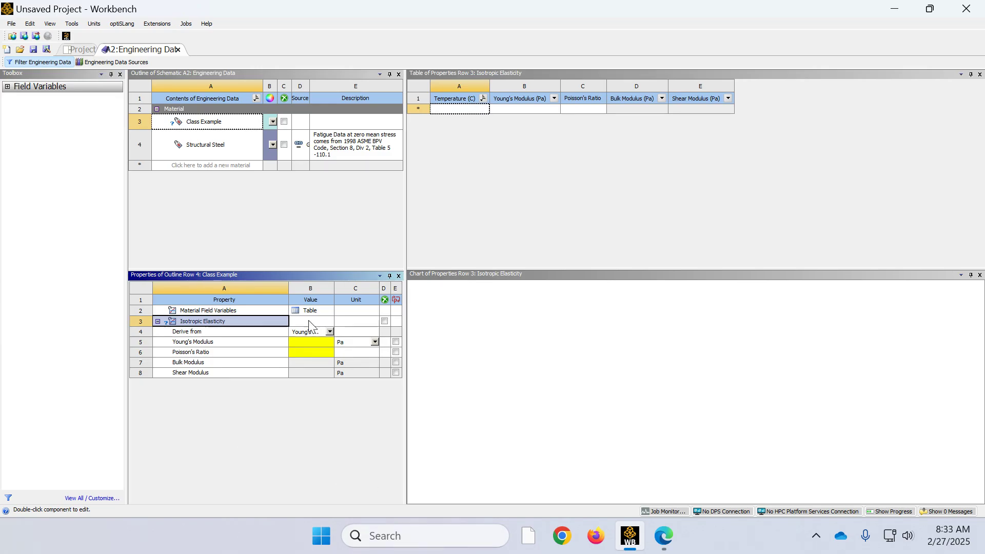
- Set the project units to U.S. Engineering (lb,in,s,R,A,lbf,V) and display values in project units
click(308, 344)
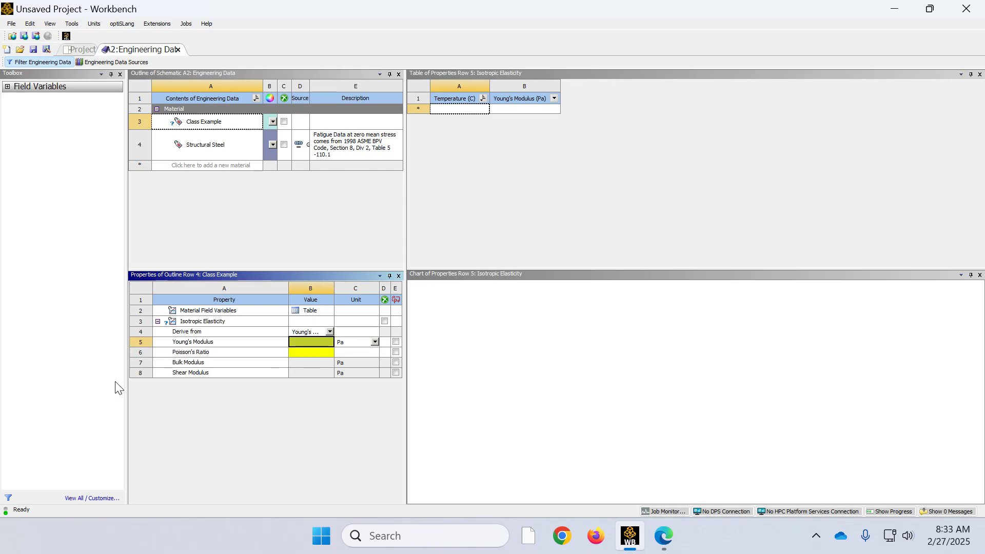
click(93, 24)
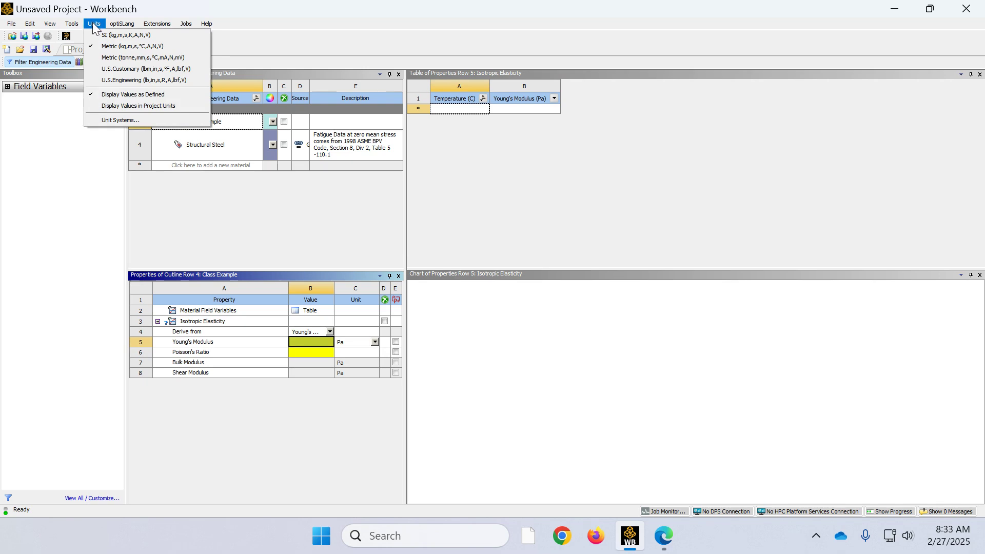
click(100, 81)
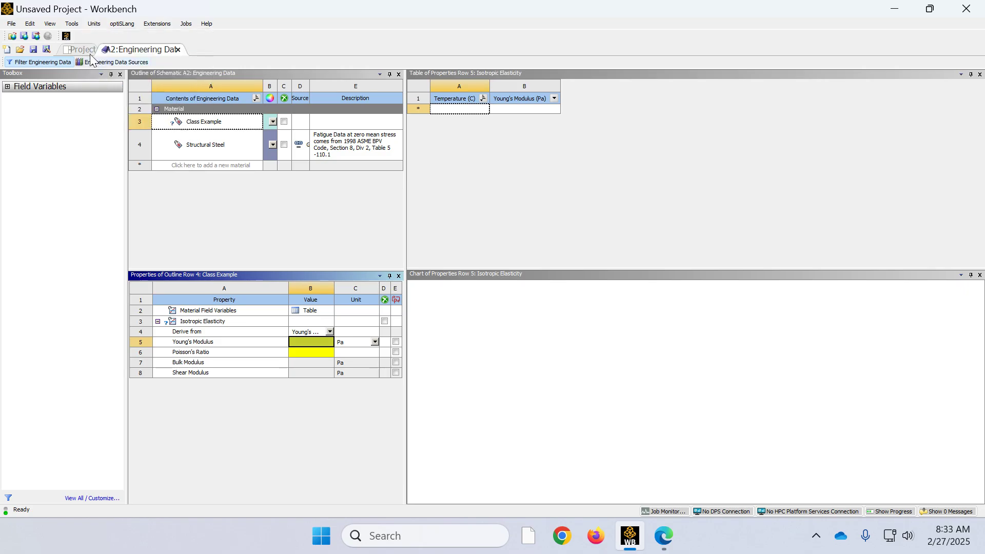
click(93, 24)
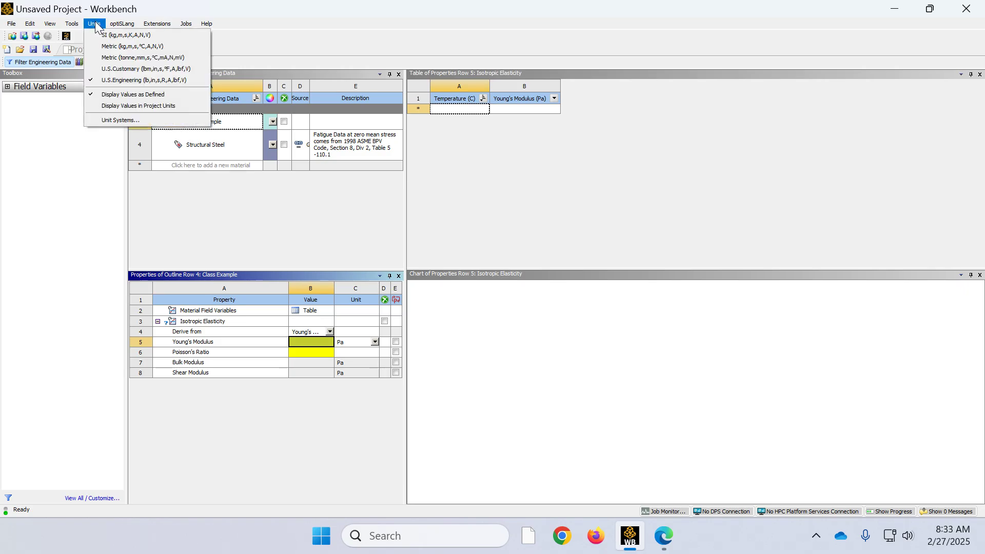
click(101, 106)
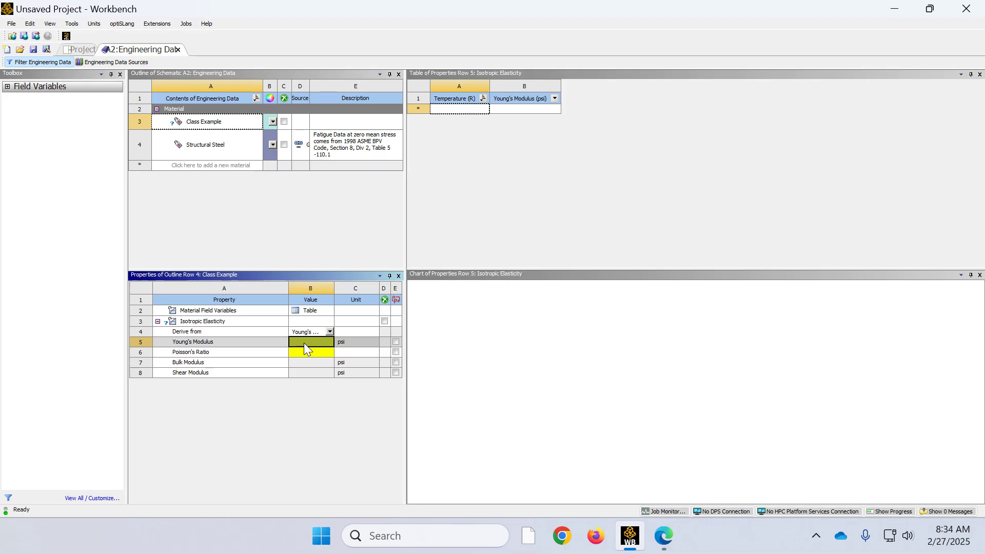
- Set the Class Example material's Young's Modulus to 1e7 psi and its Poisson's Ratio to 0.3
text(1e7)
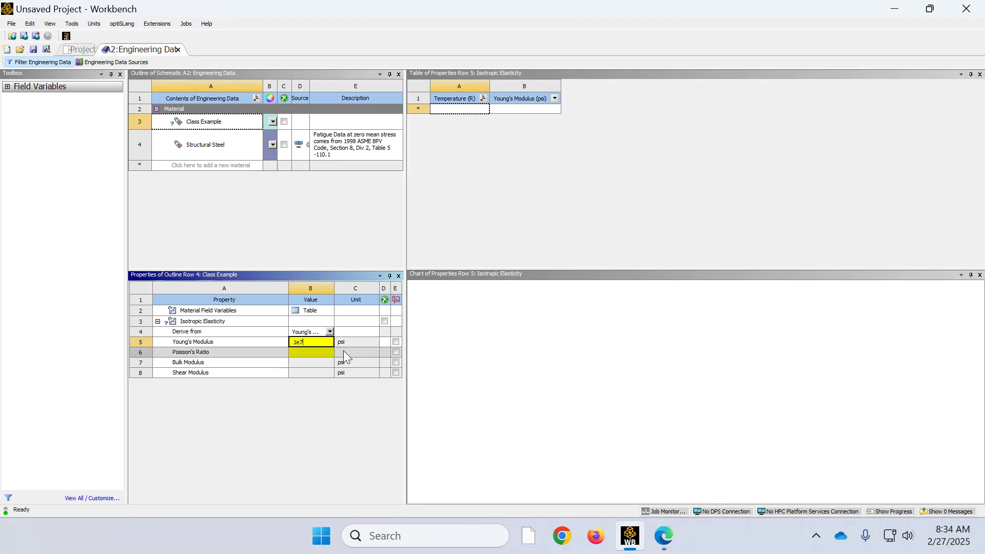
click(309, 353)
text(0.3)
key(Return)
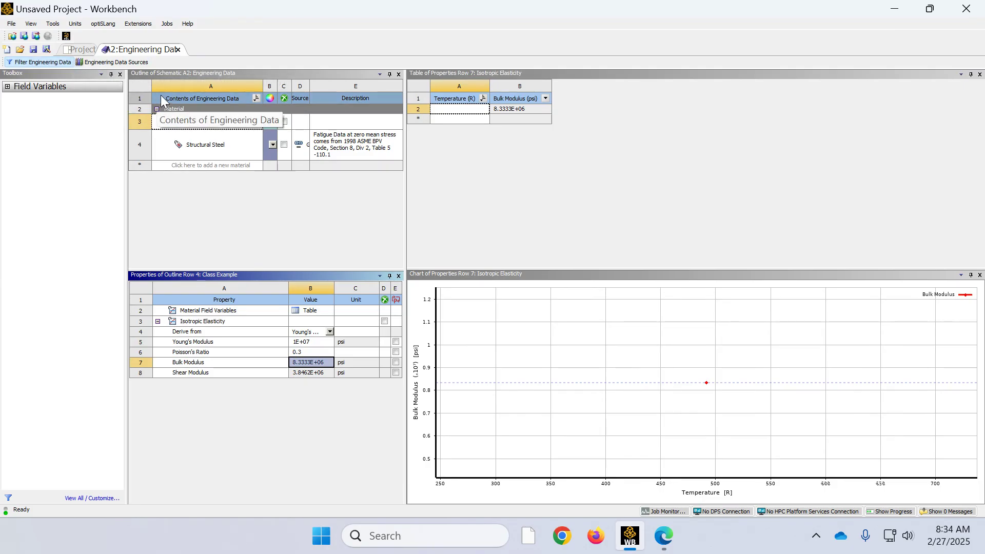
- Return to the project schematic and open a new DesignModeler geometry for the Static Structural system, dismissing the Discovery promotion
click(78, 50)
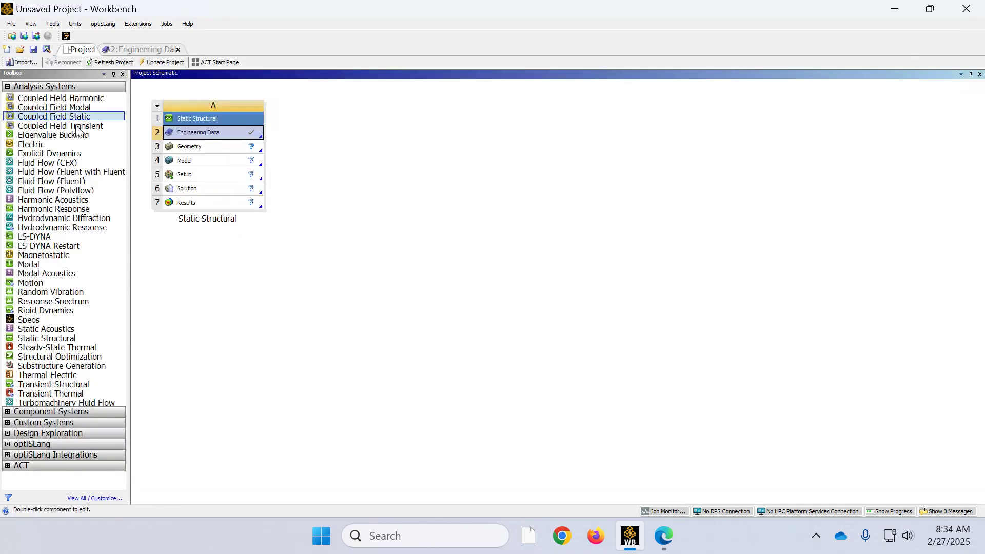
click(195, 145)
right_click(195, 146)
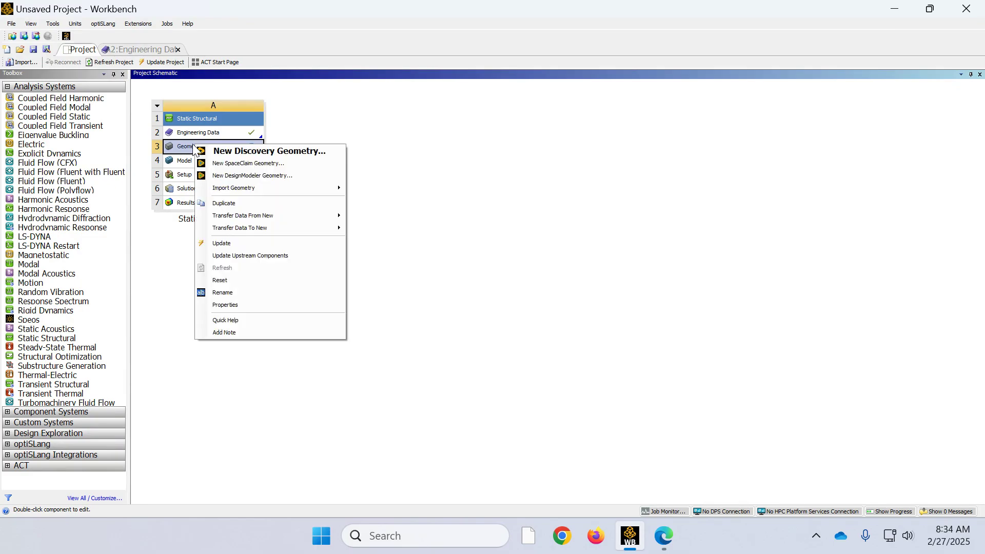
click(241, 176)
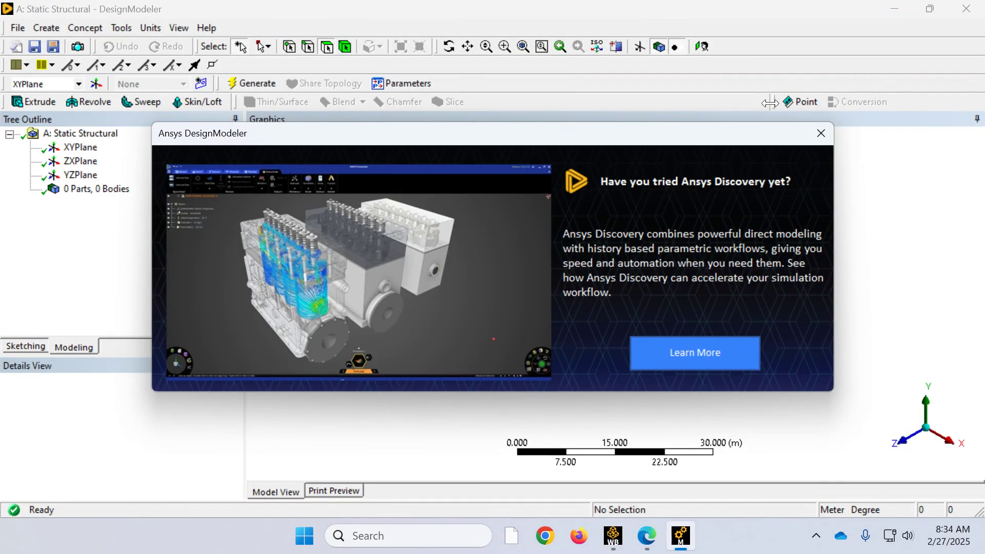
click(818, 135)
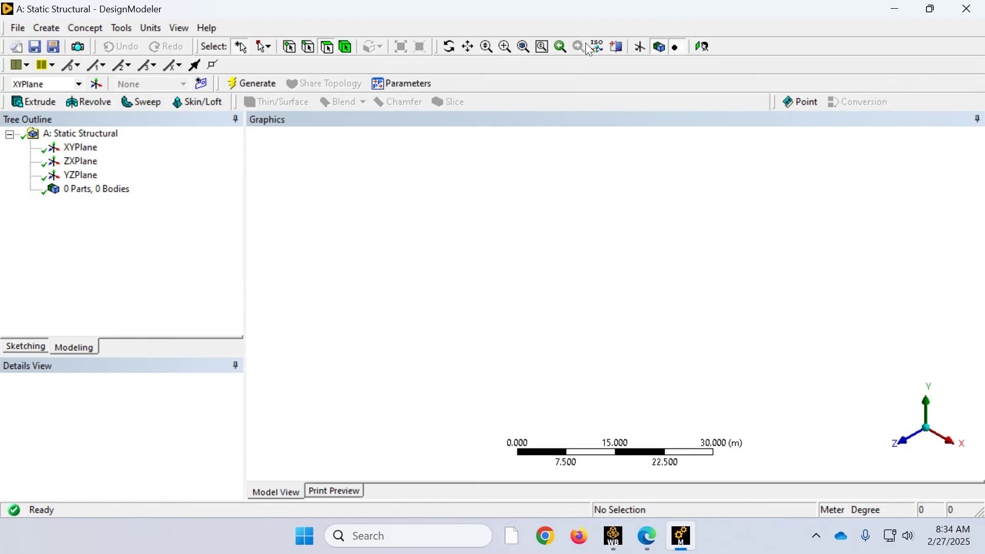
- Turn on the plane display and create a new sketch on the YZPlane
click(643, 48)
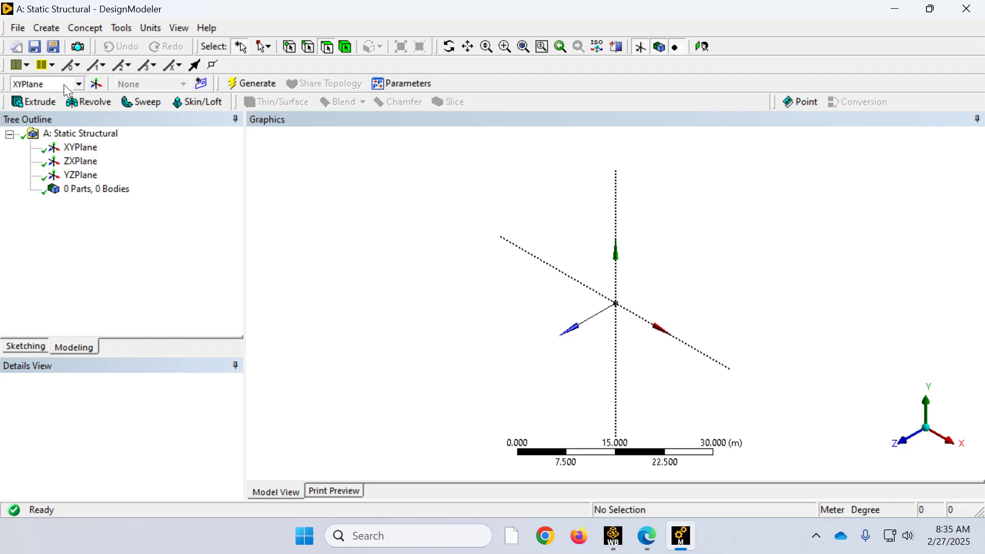
click(81, 85)
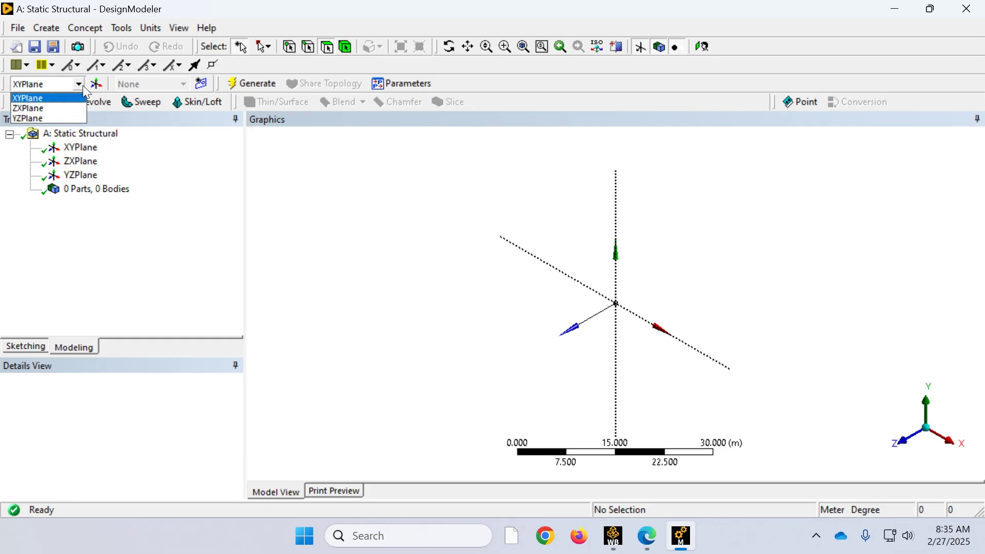
click(69, 120)
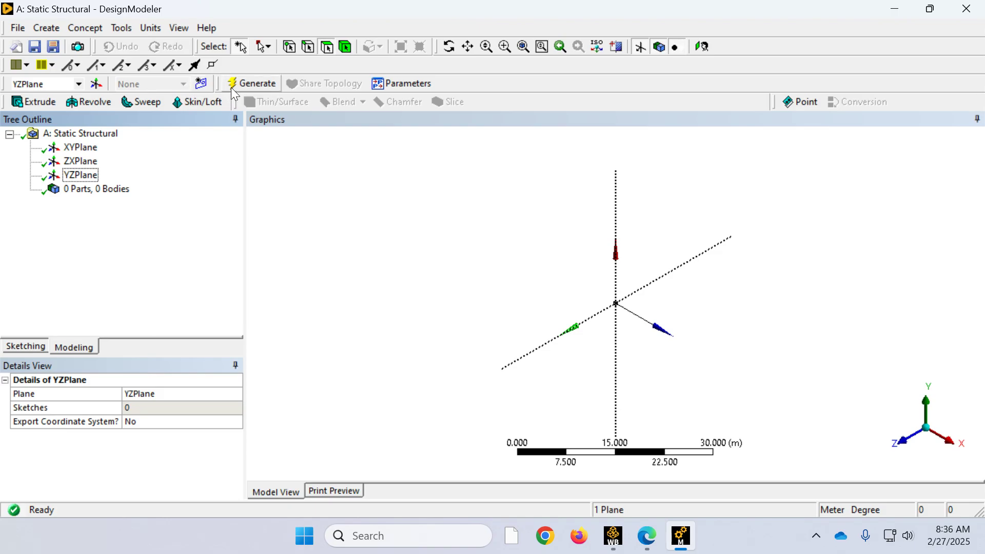
click(199, 85)
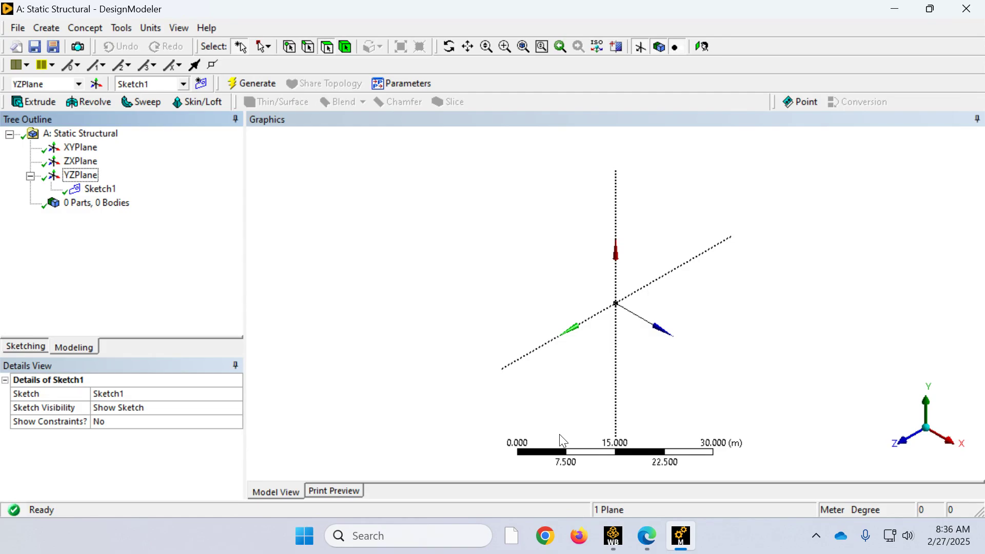
- Set the geometry's length unit to Inch and orient the view along the X axis, facing the YZPlane
click(156, 32)
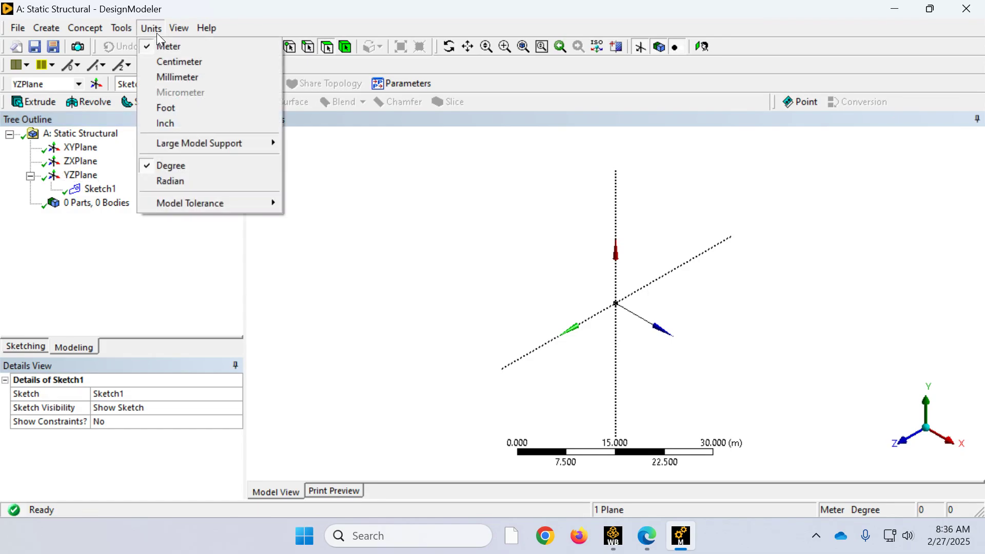
click(168, 123)
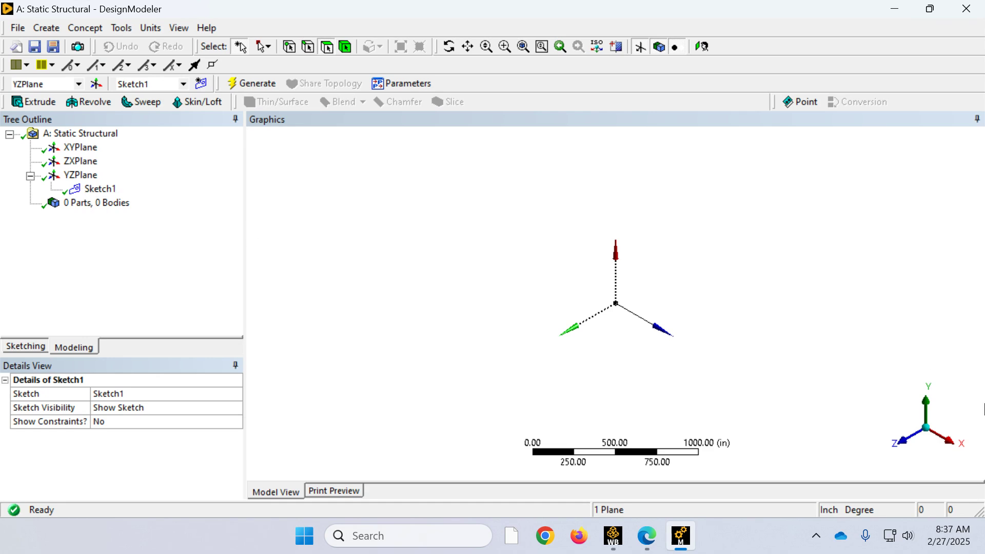
click(953, 447)
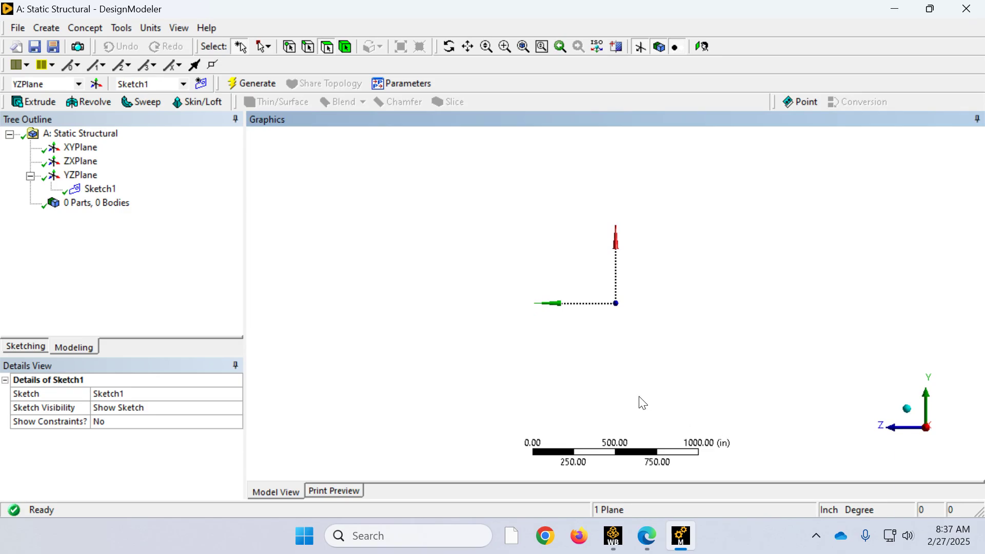
scroll(665, 316, up, 3)
scroll(666, 316, up, 10)
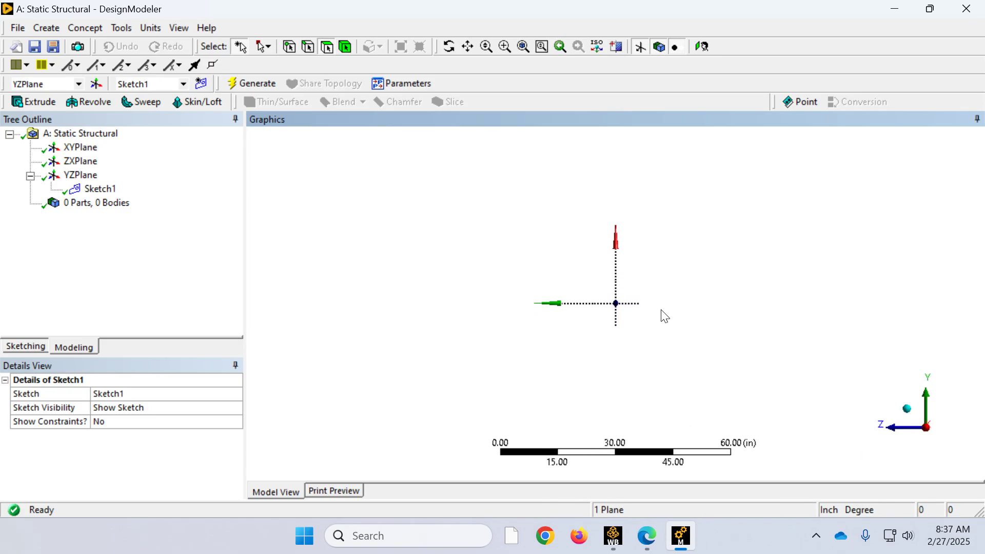
scroll(666, 316, up, 8)
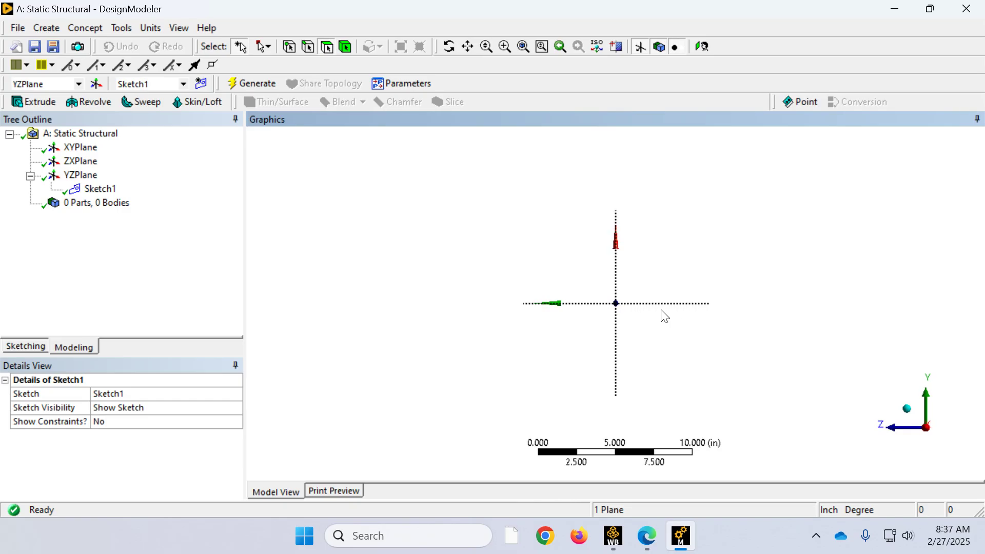
scroll(666, 316, up, 6)
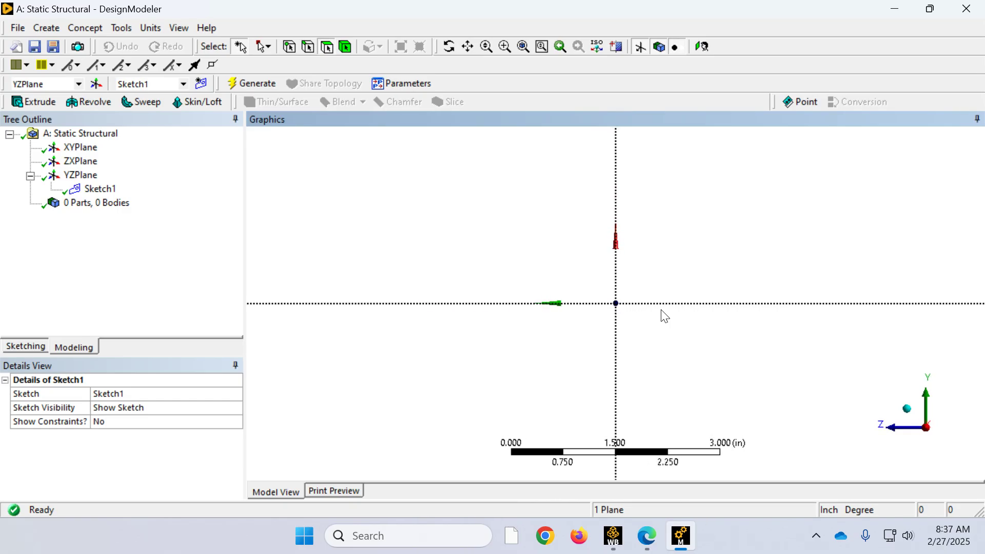
scroll(665, 316, up, 2)
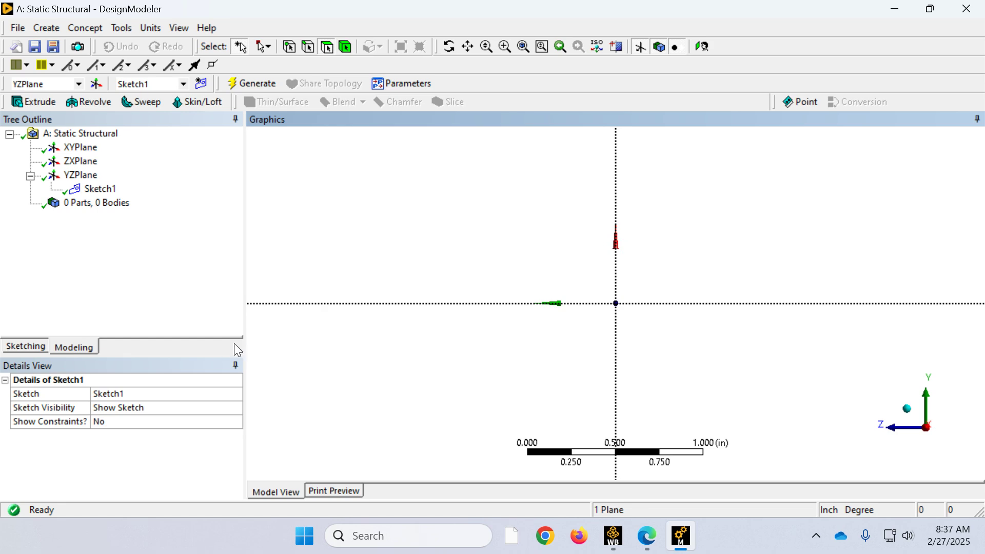
click(36, 347)
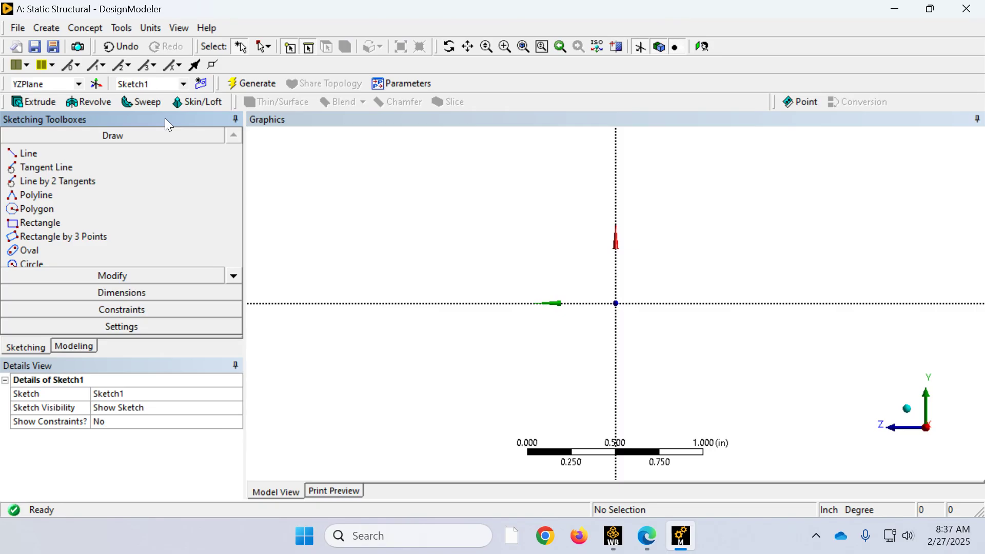
click(72, 345)
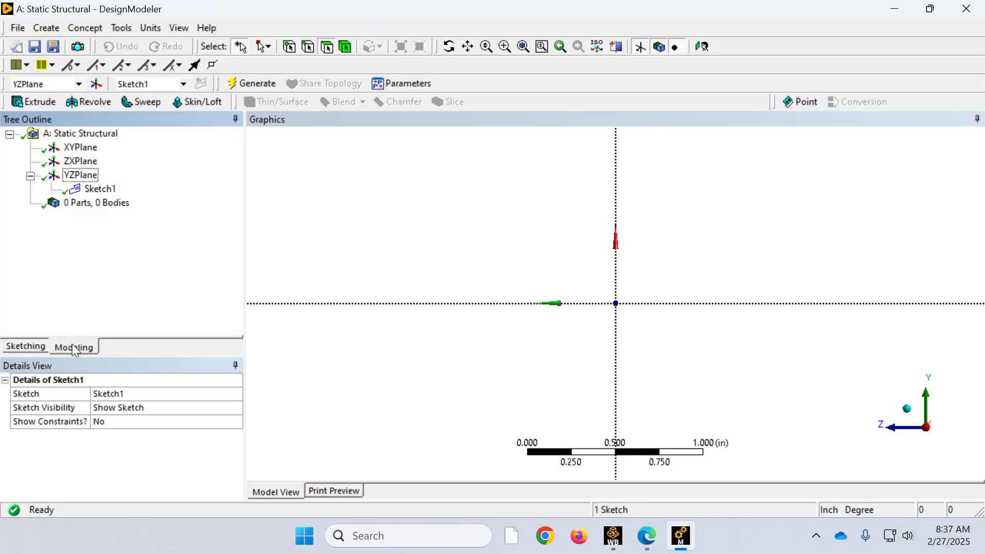
- In Sketch1, draw a circle centred on the origin with a radius of about 0.413 in
click(24, 348)
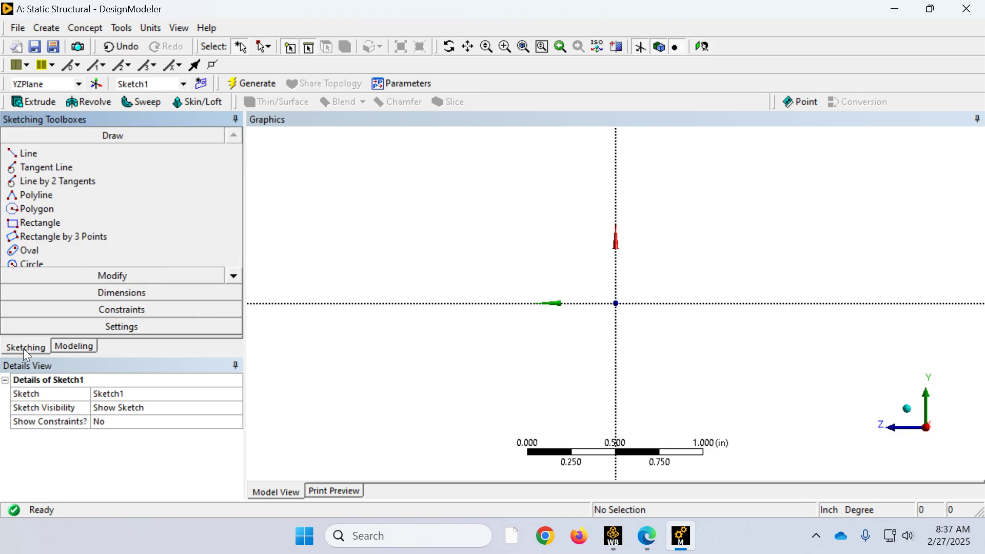
click(76, 347)
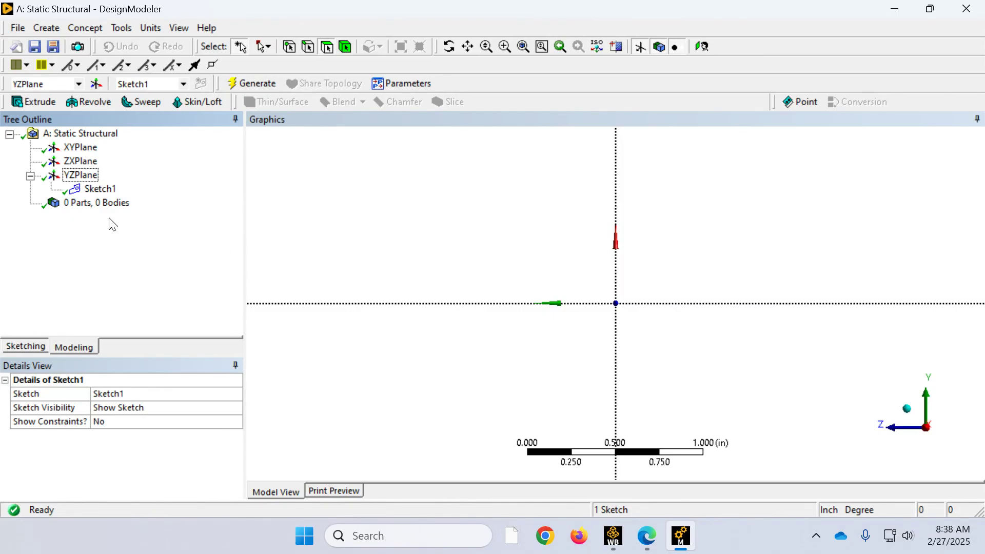
click(101, 190)
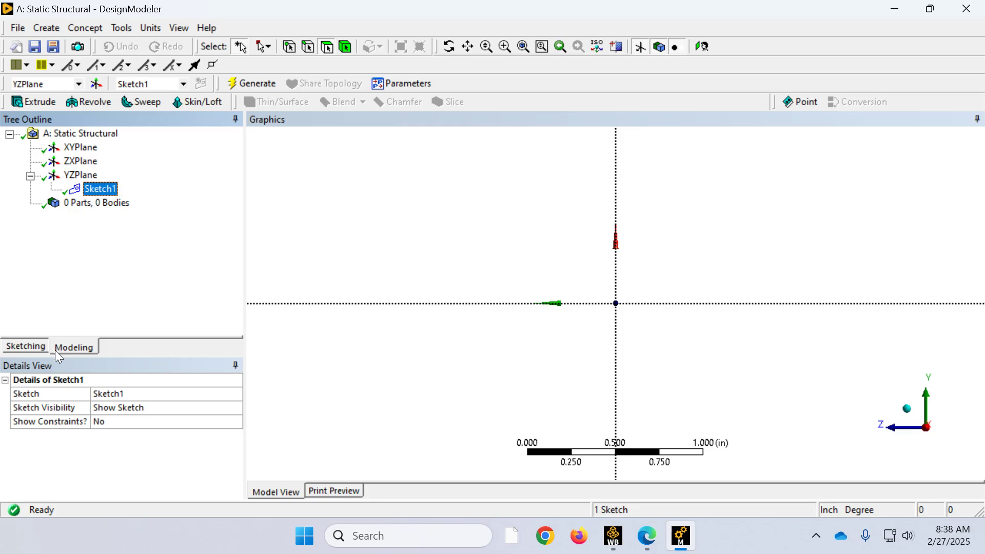
click(26, 348)
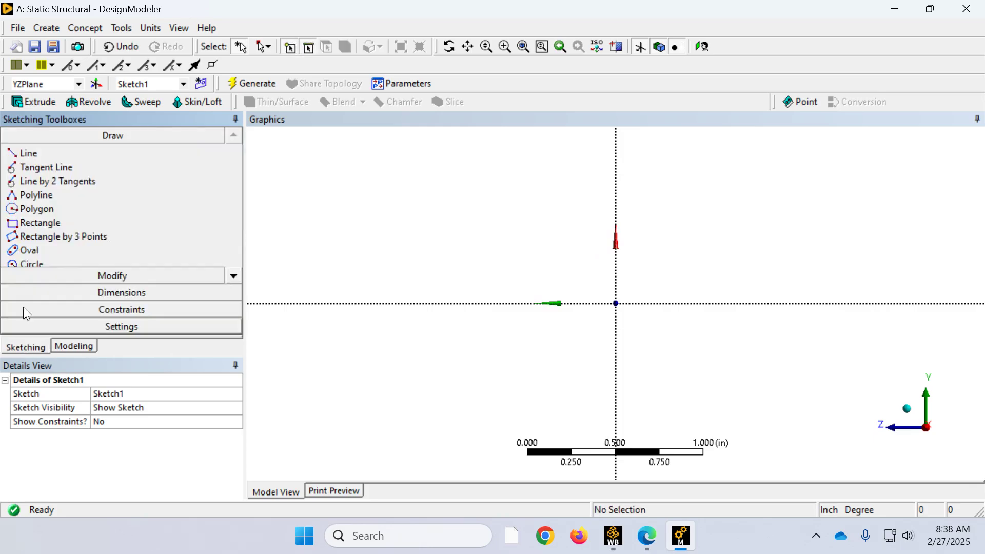
click(25, 263)
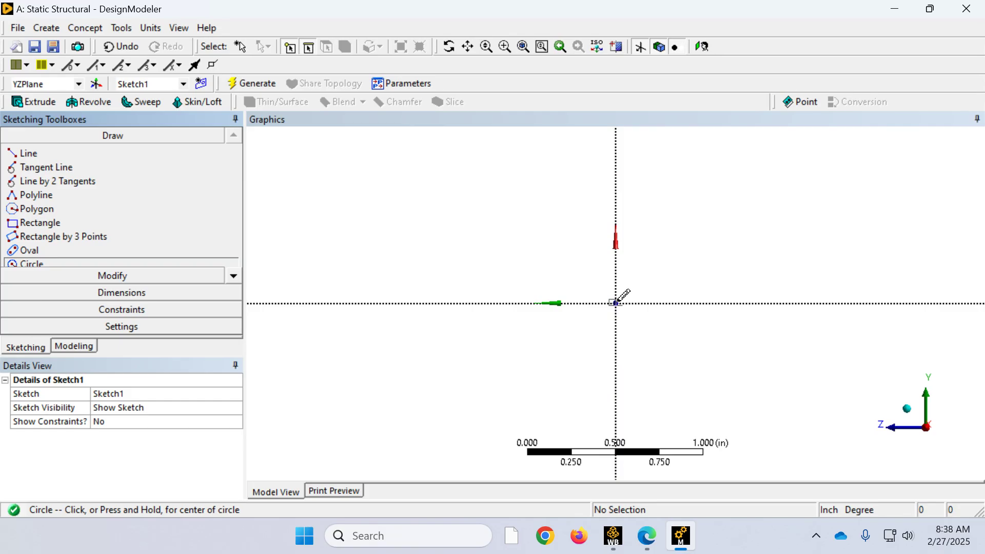
click(617, 303)
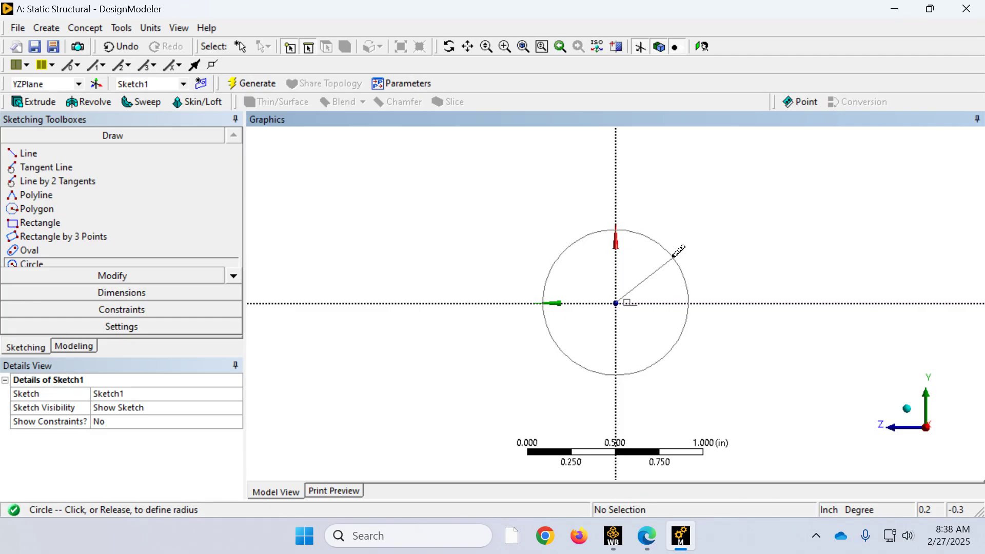
click(674, 256)
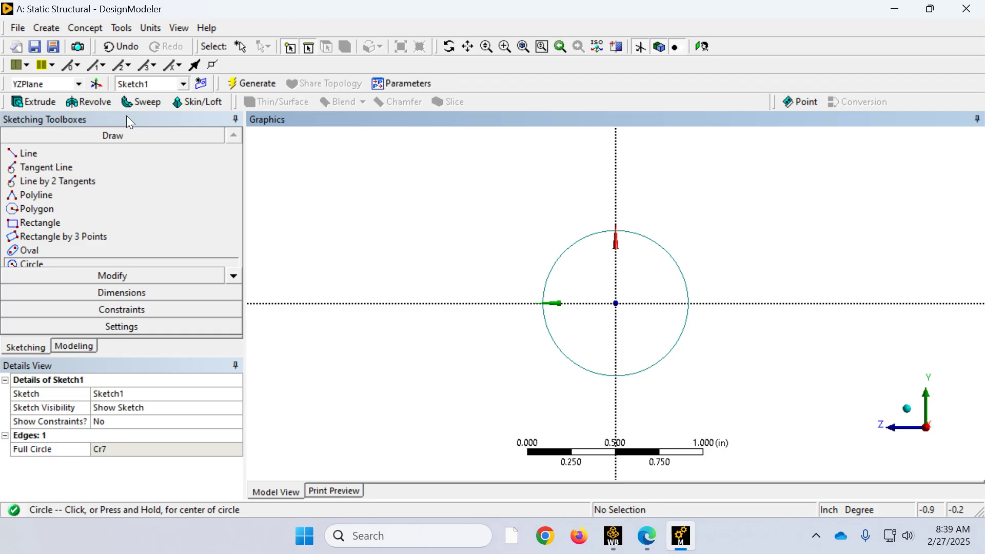
- Add a radius dimension to the circle, set it to 0.56419 in, and generate the sketch
click(121, 294)
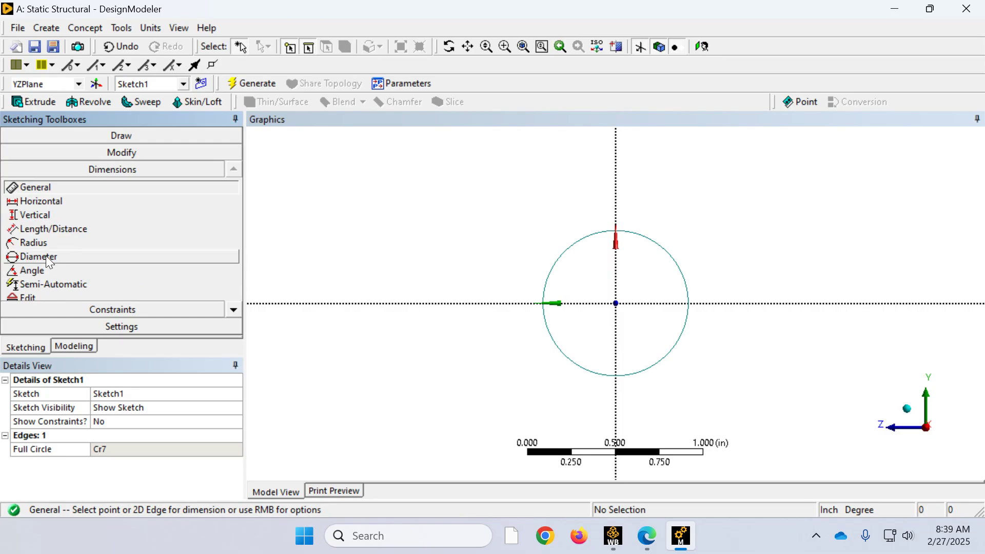
click(42, 241)
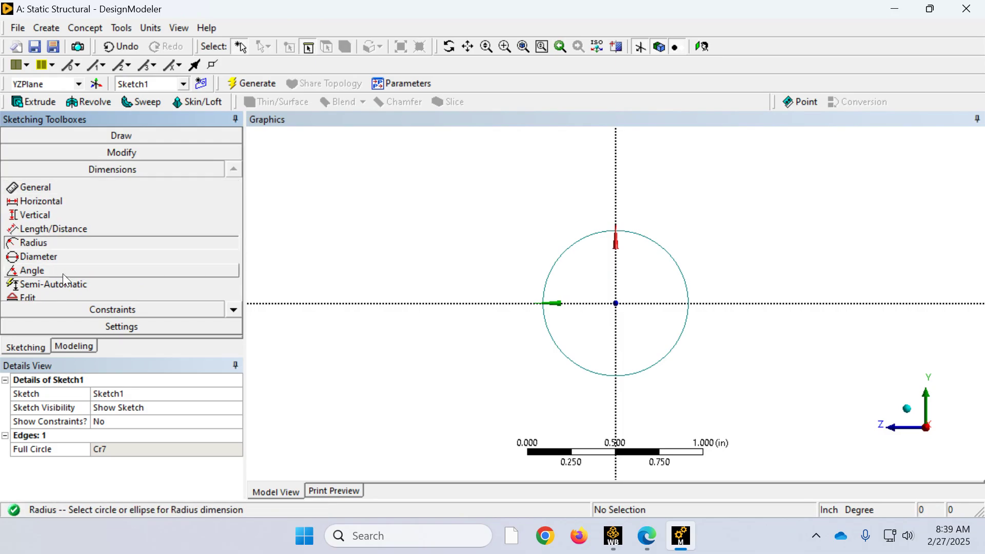
click(666, 256)
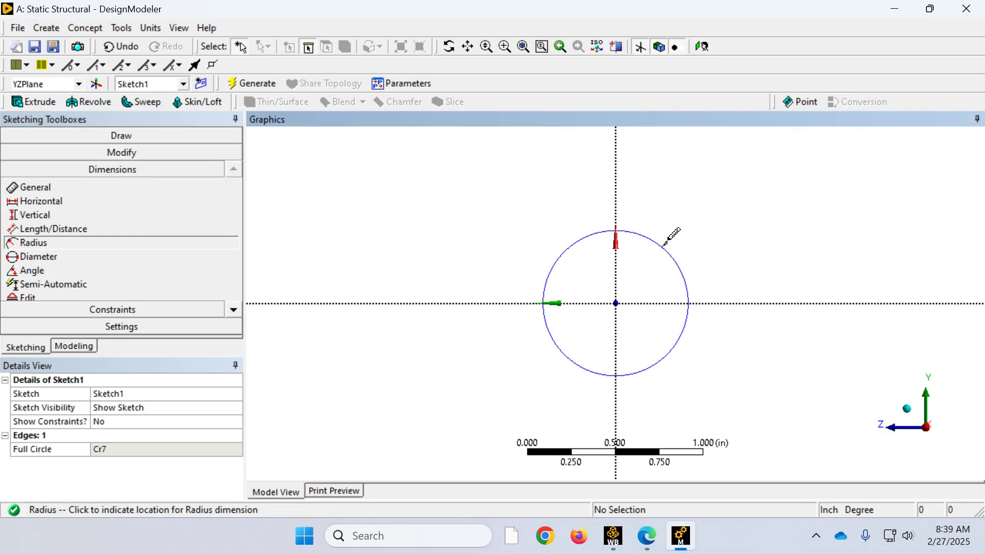
click(689, 222)
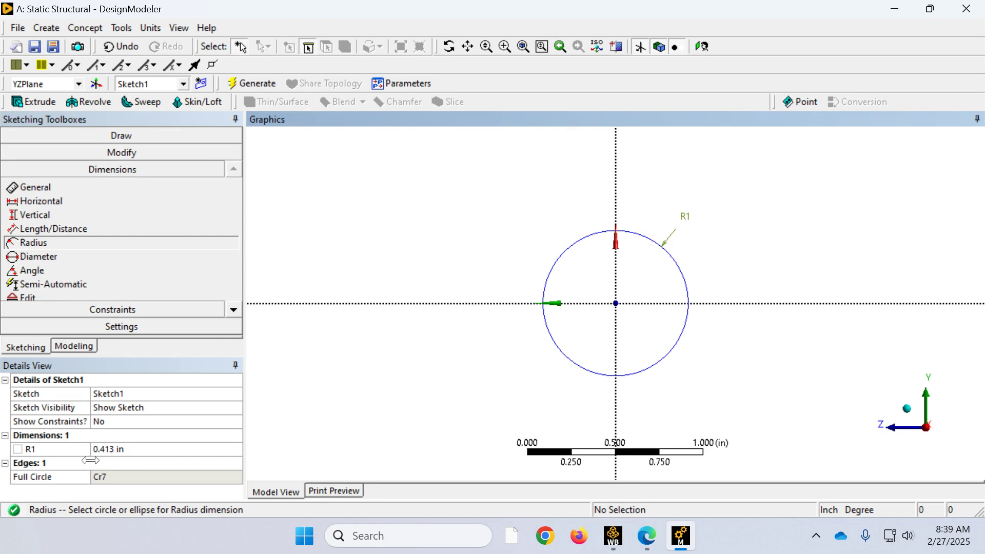
click(130, 451)
mouse_move(639, 531)
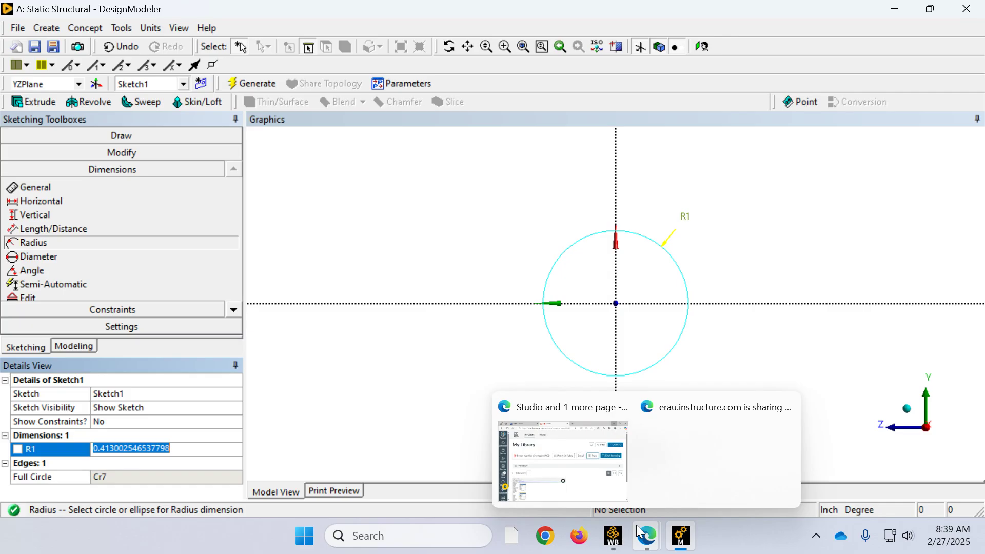
text(.)
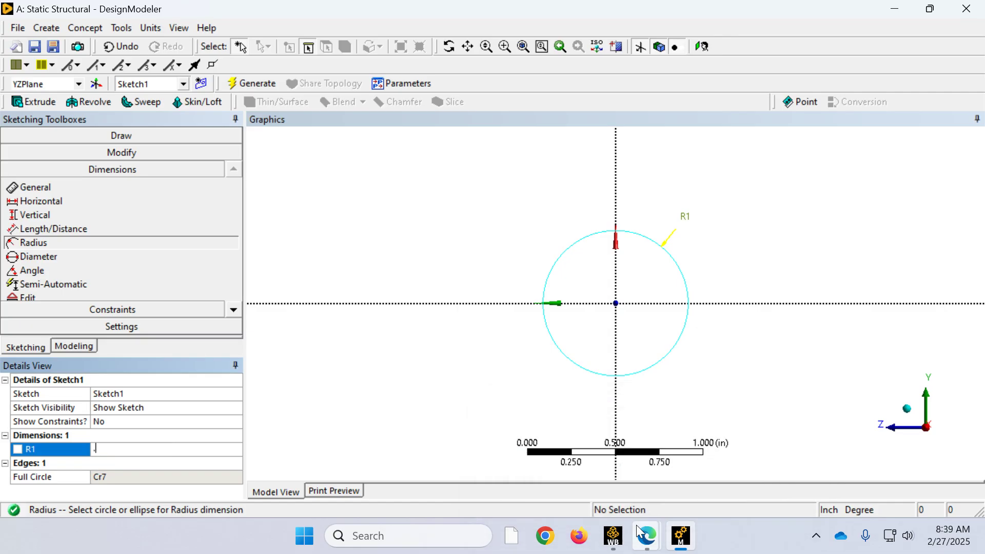
text(56419)
key(Return)
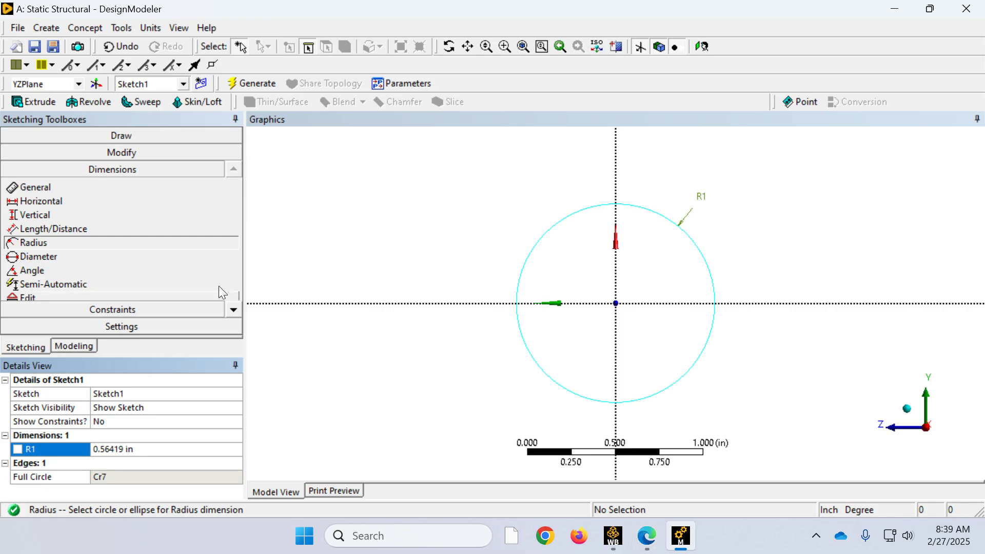
click(75, 346)
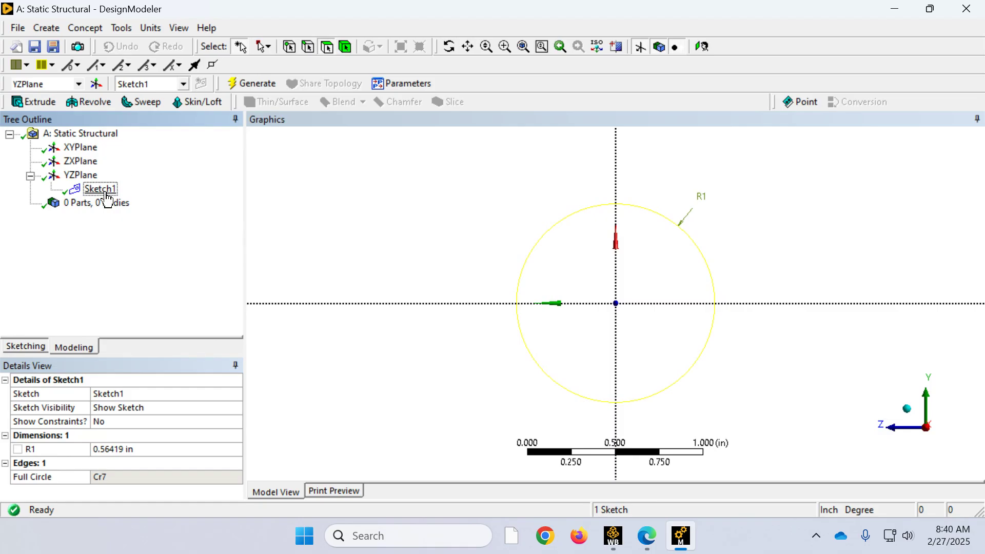
click(258, 83)
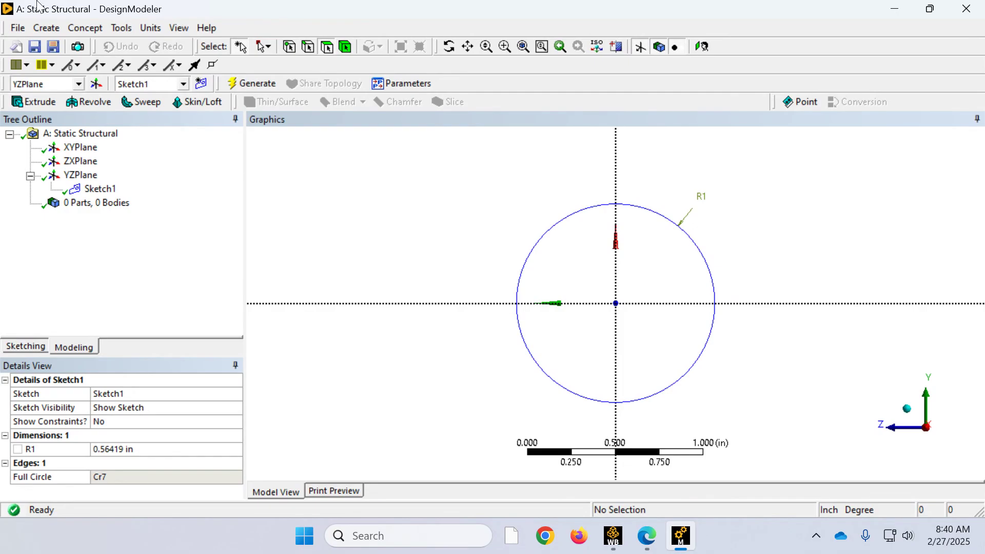
- Extrude Sketch1 to a depth of 10 in, name the extrusion AB, and generate the body
click(32, 102)
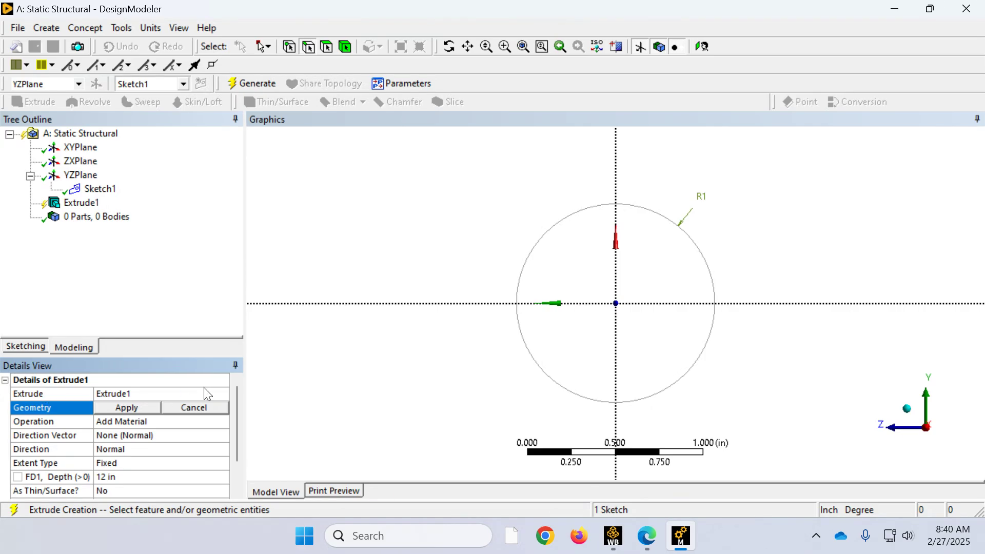
click(142, 393)
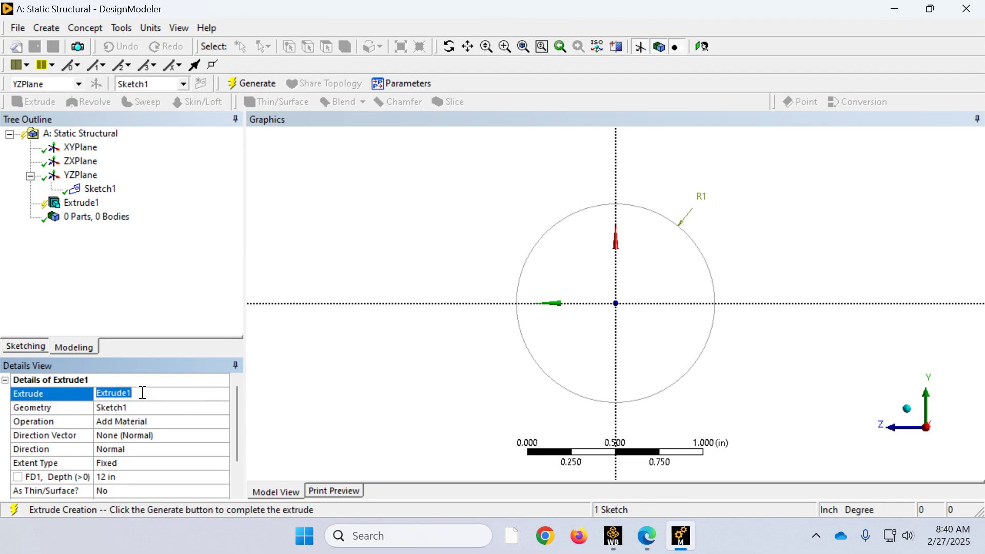
text(AB)
click(119, 481)
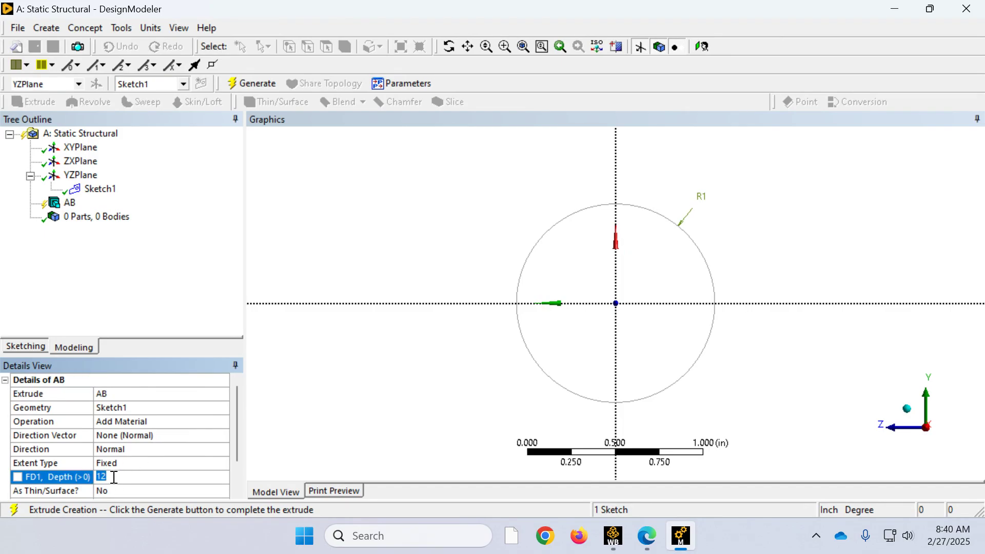
text(10)
click(904, 408)
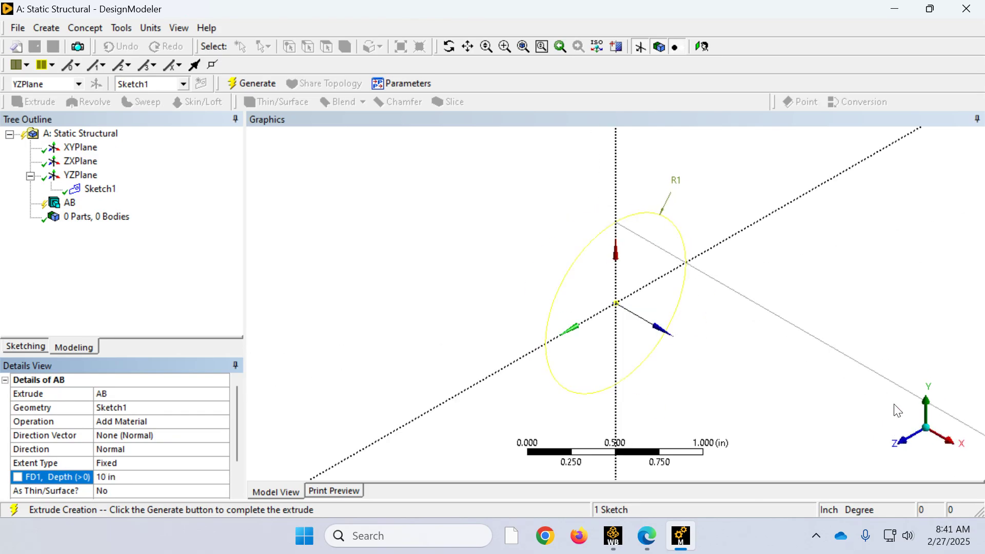
scroll(738, 334, down, 5)
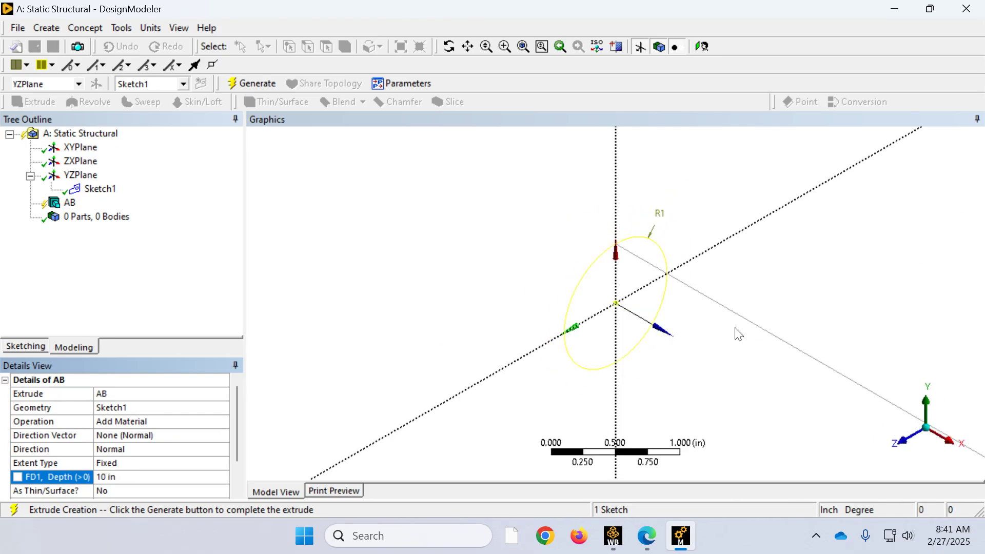
scroll(738, 334, down, 3)
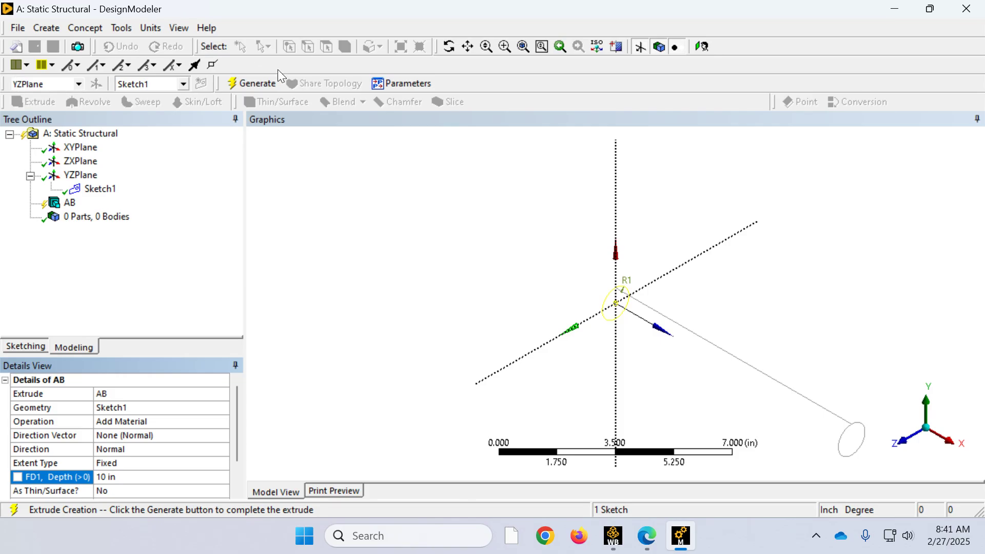
click(259, 82)
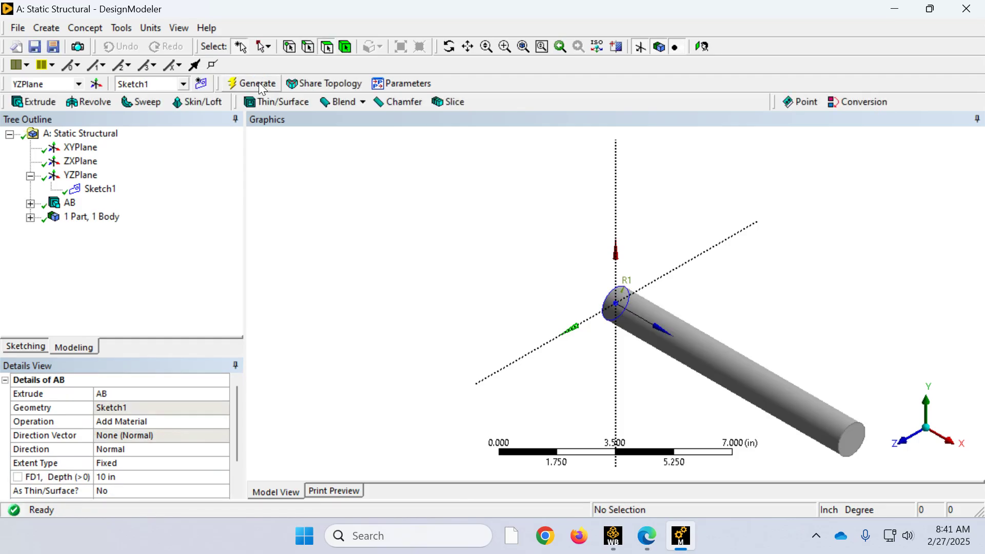
click(31, 218)
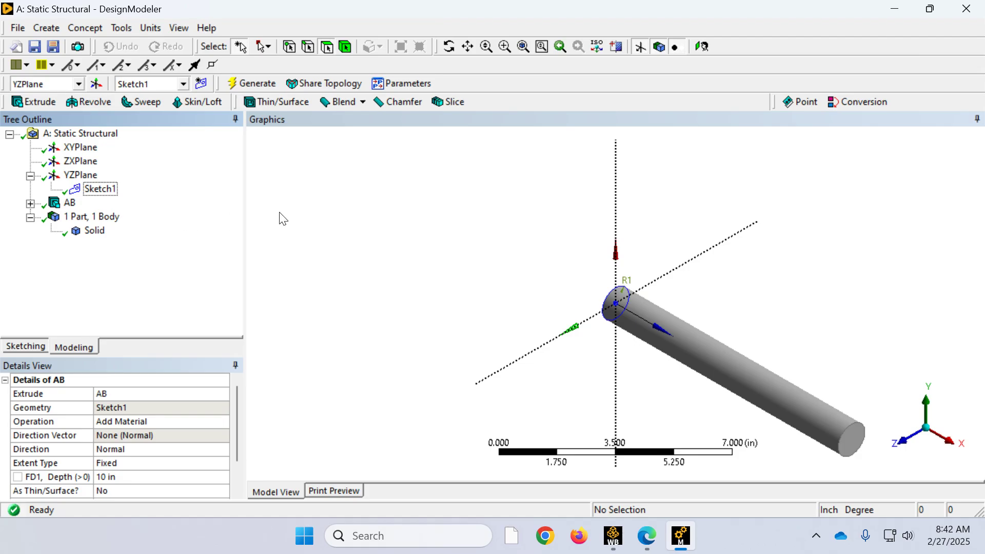
- Set up a new plane of type From Face, with the cylinder's far end face as its base face
click(81, 84)
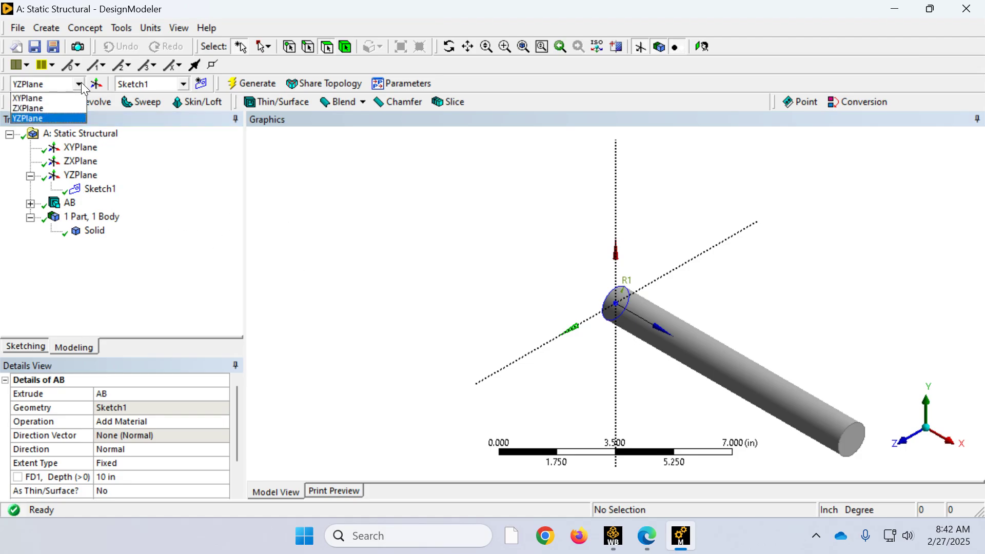
click(81, 84)
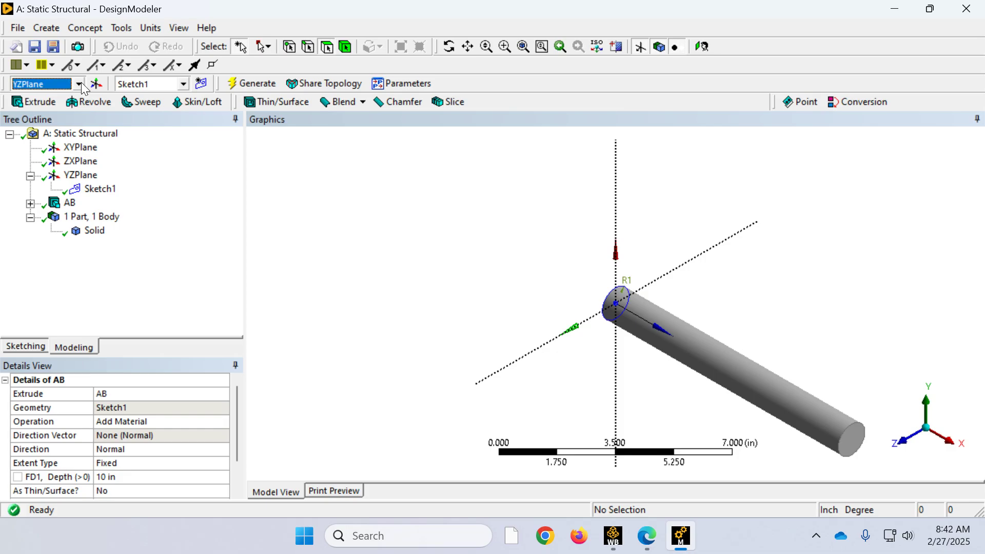
click(49, 27)
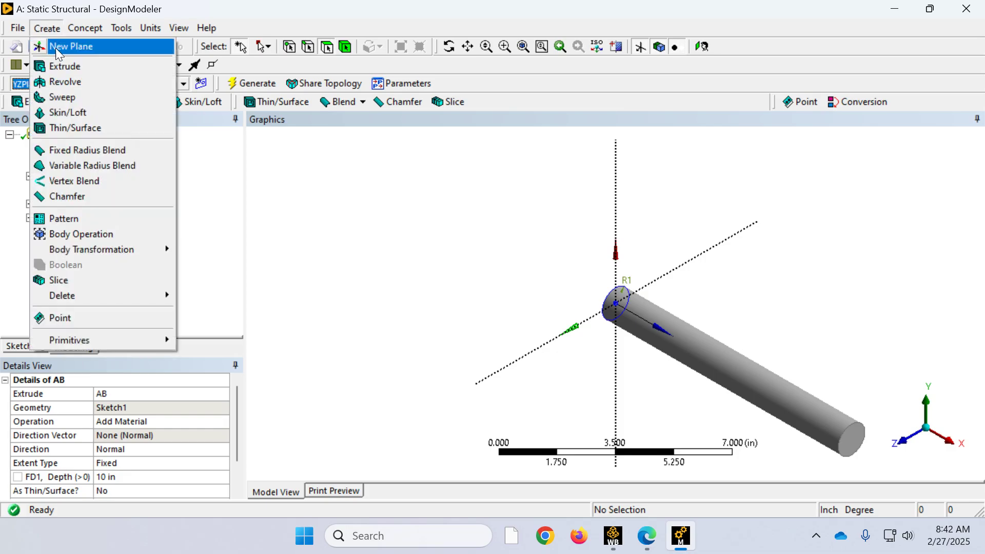
click(57, 47)
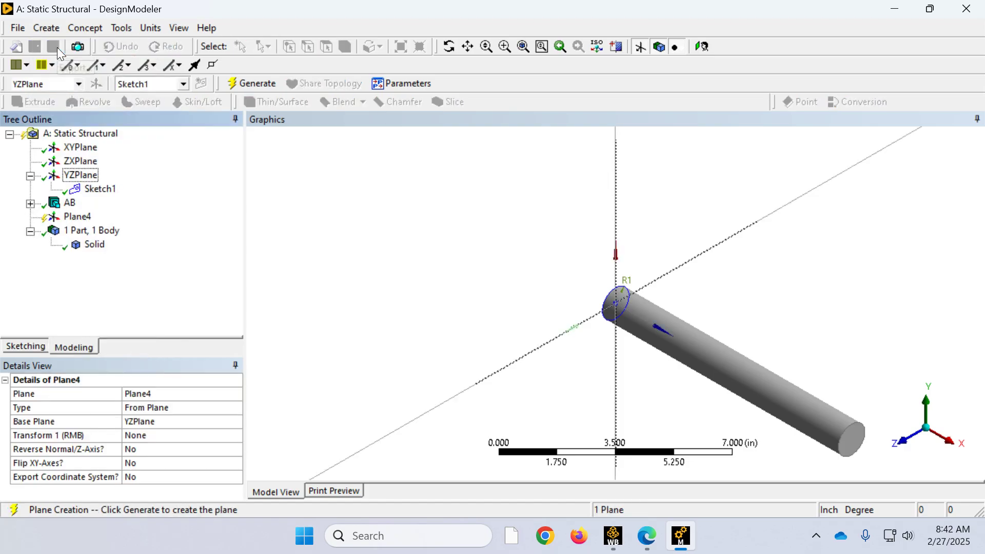
click(180, 411)
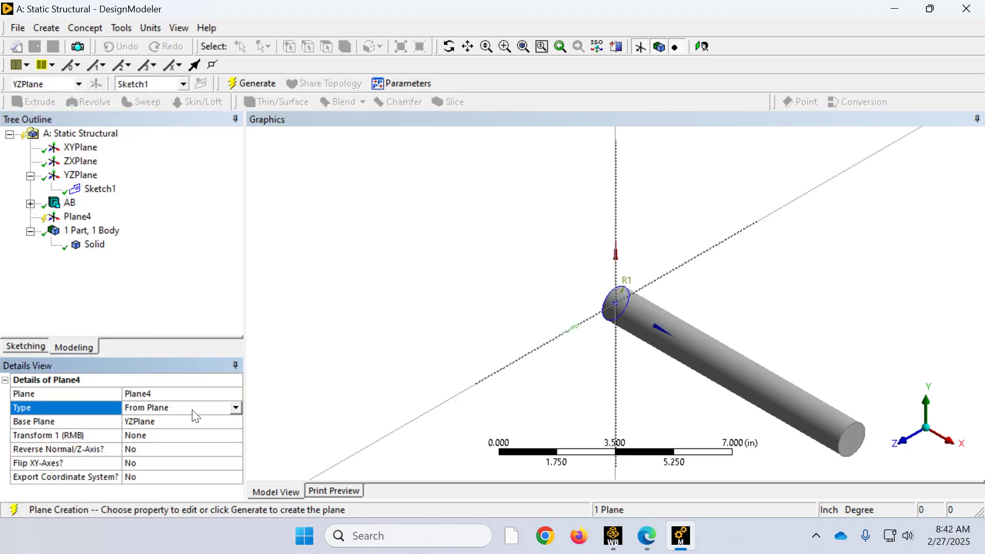
click(235, 408)
click(185, 430)
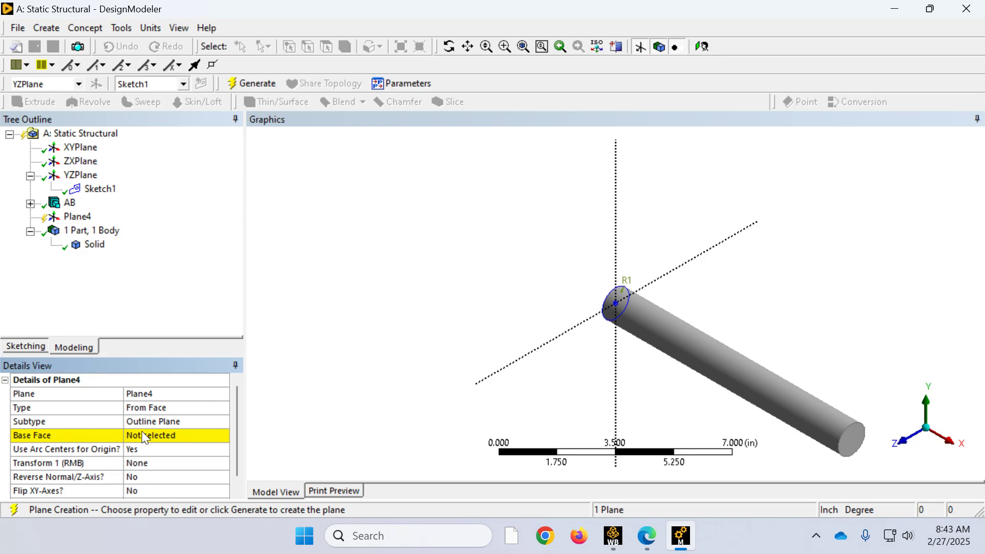
click(177, 436)
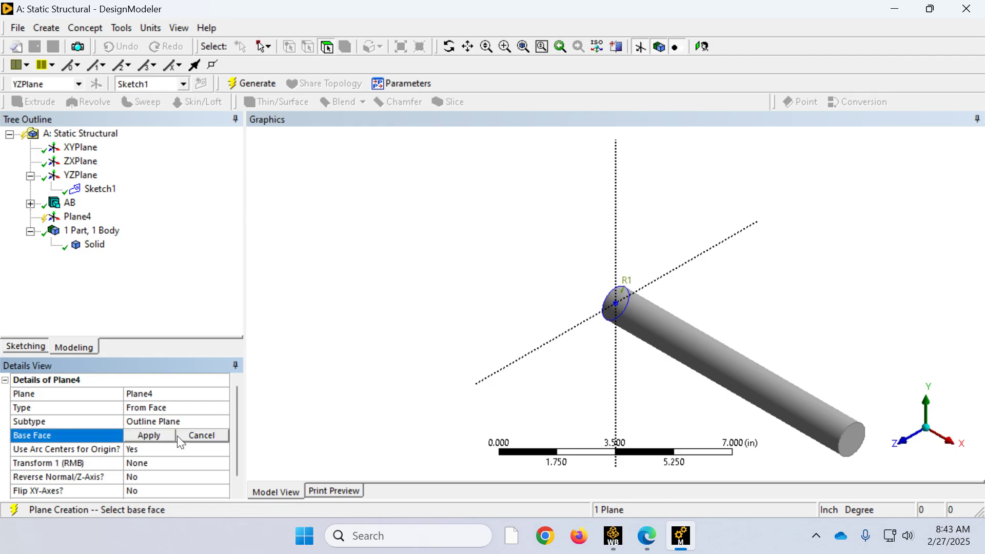
click(857, 450)
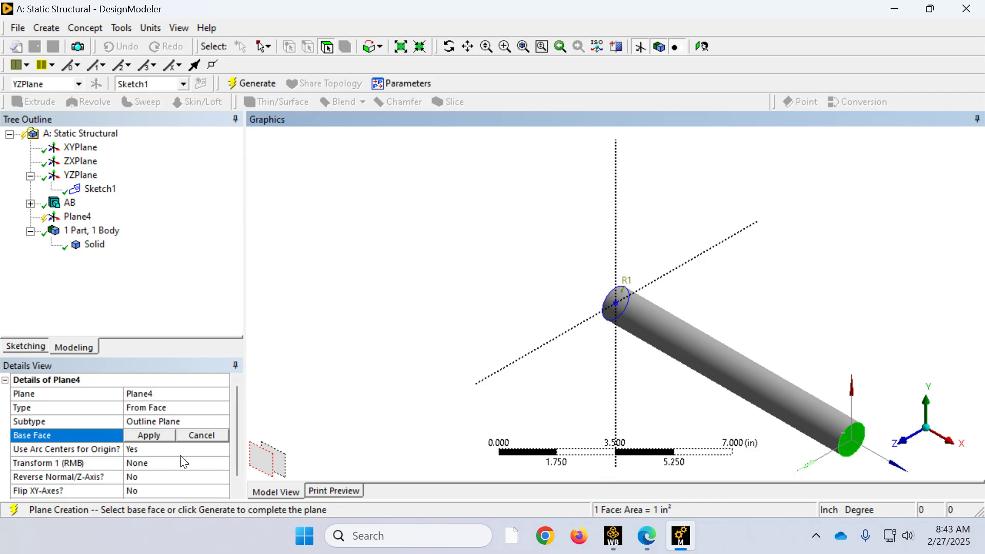
click(159, 438)
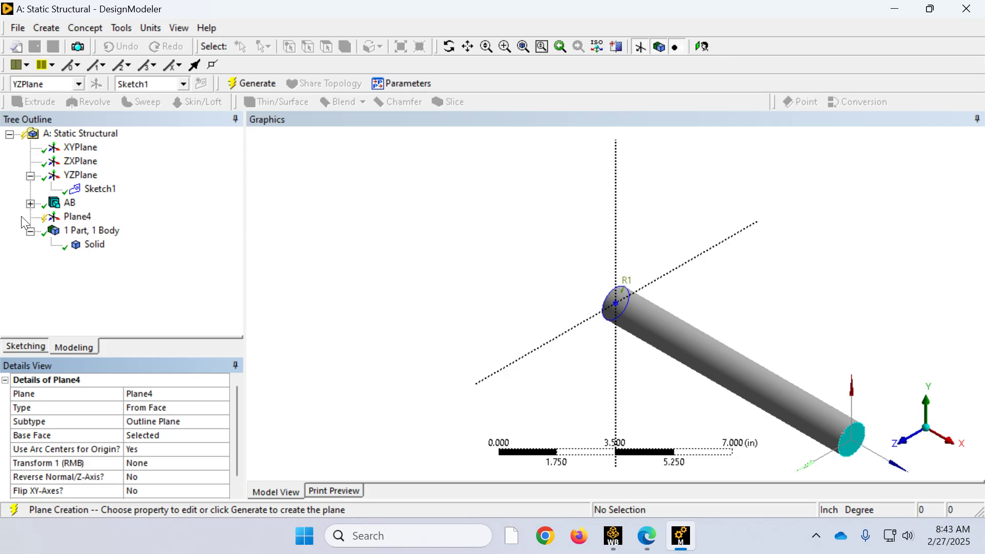
- Delete the ungenerated plane Plane4 from the model tree
right_click(77, 217)
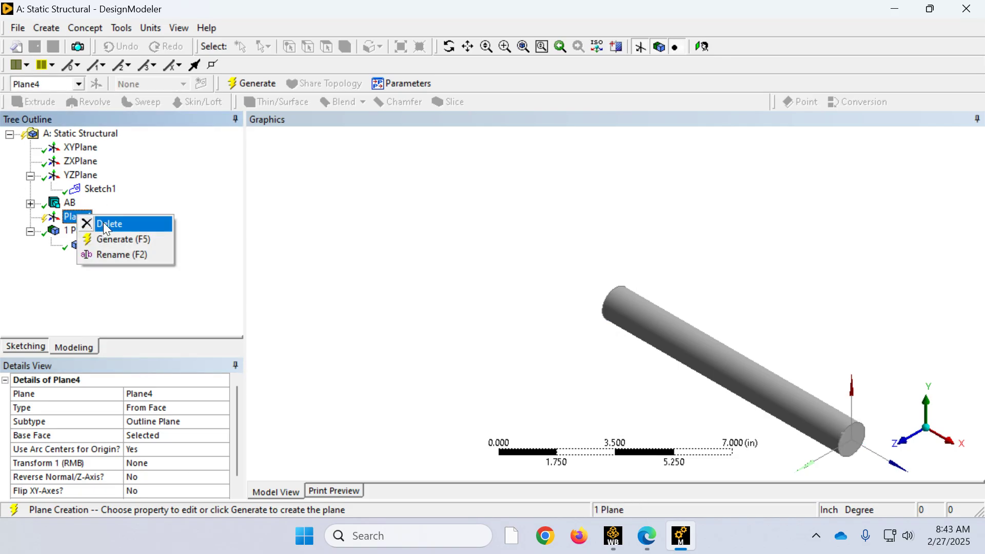
click(105, 224)
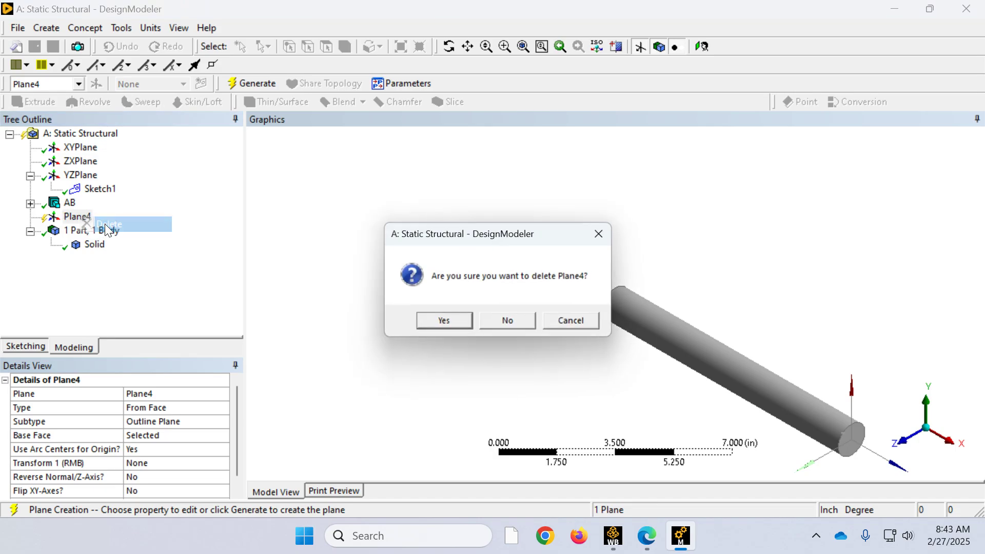
click(463, 320)
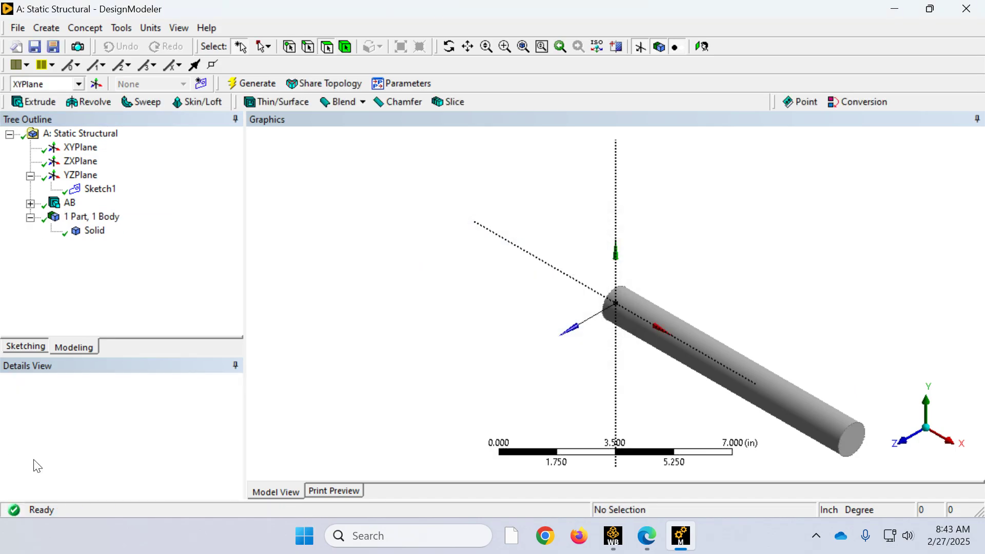
- Create a new plane and name it PlaneatB
click(45, 29)
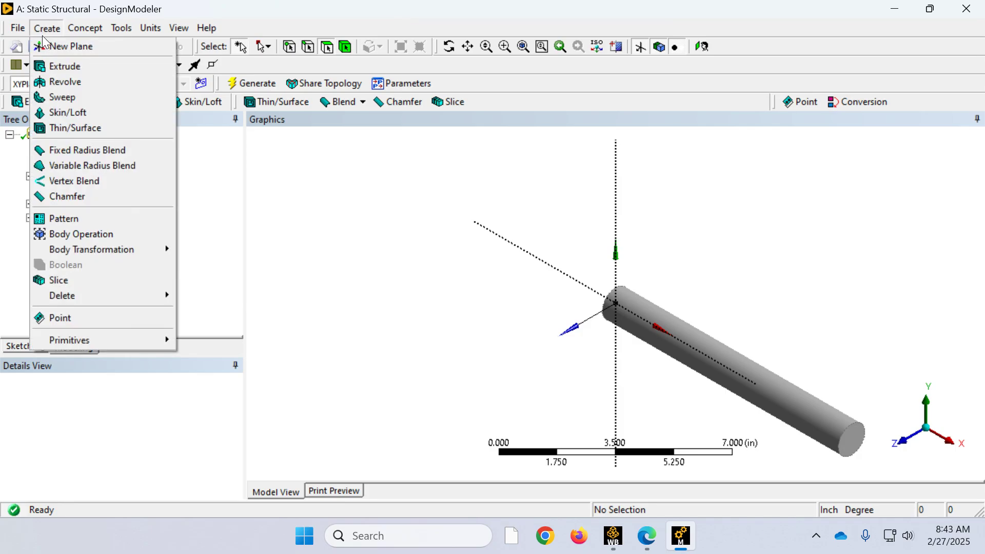
click(44, 47)
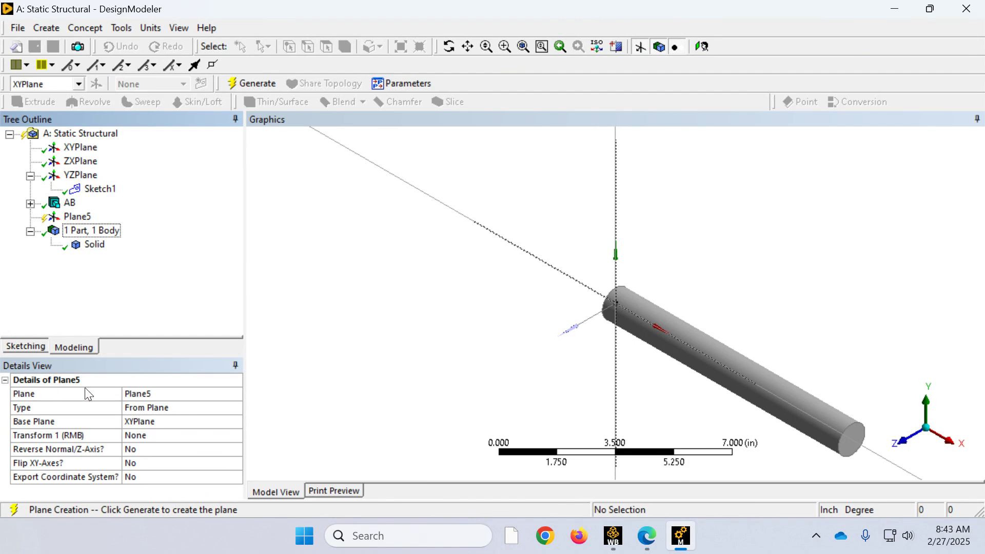
click(141, 395)
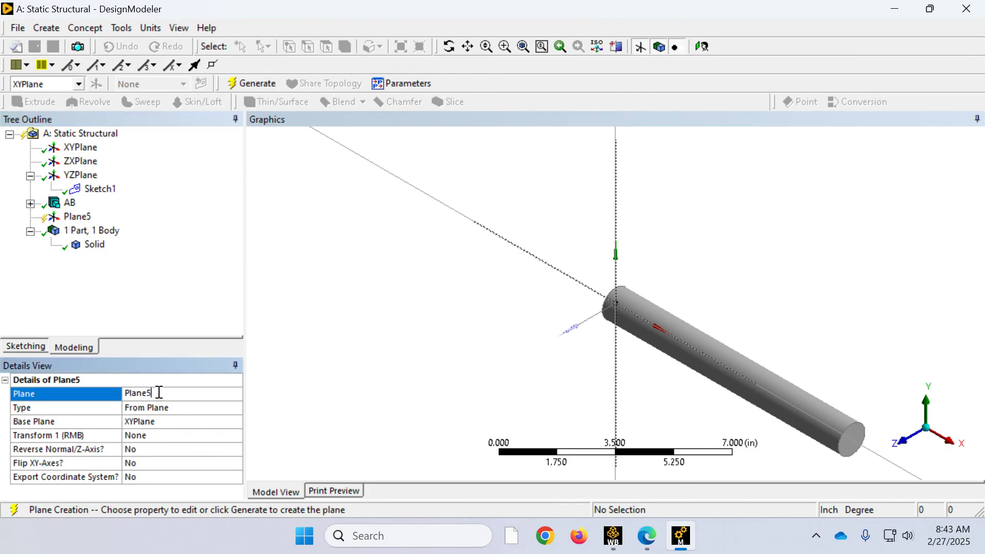
text(at B)
key(Return)
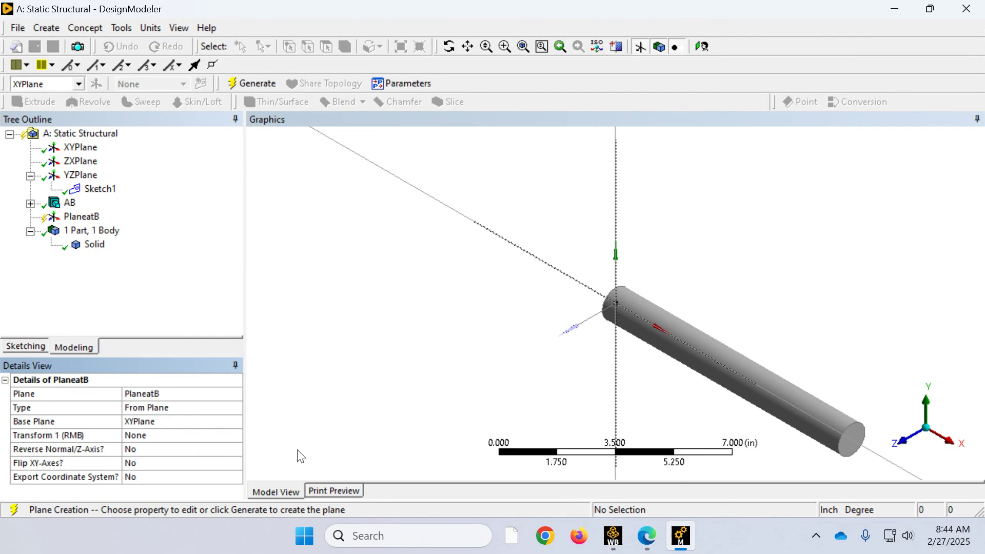
- Define PlaneatB as type From Face with the cylinder's far end face as its base face, and generate it
click(163, 409)
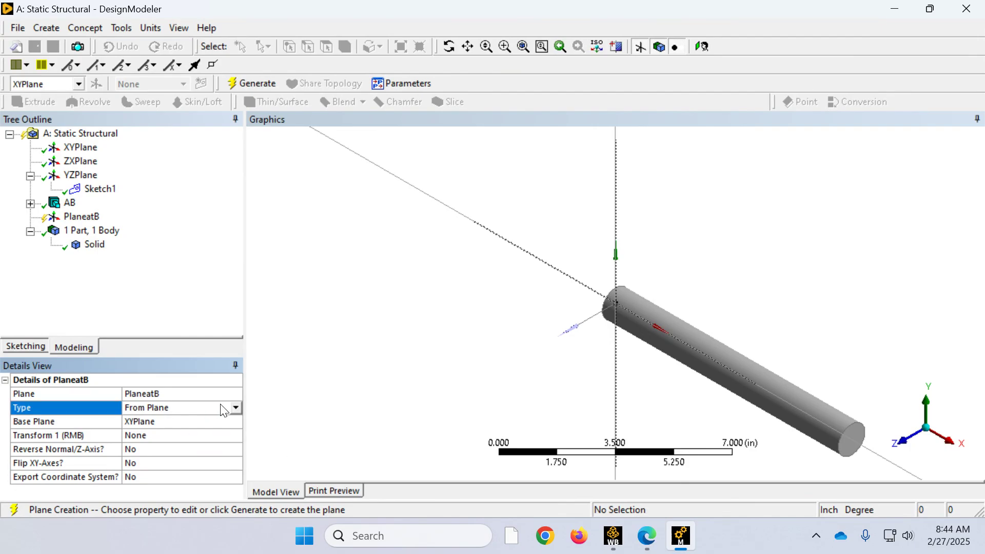
click(236, 407)
key(Escape)
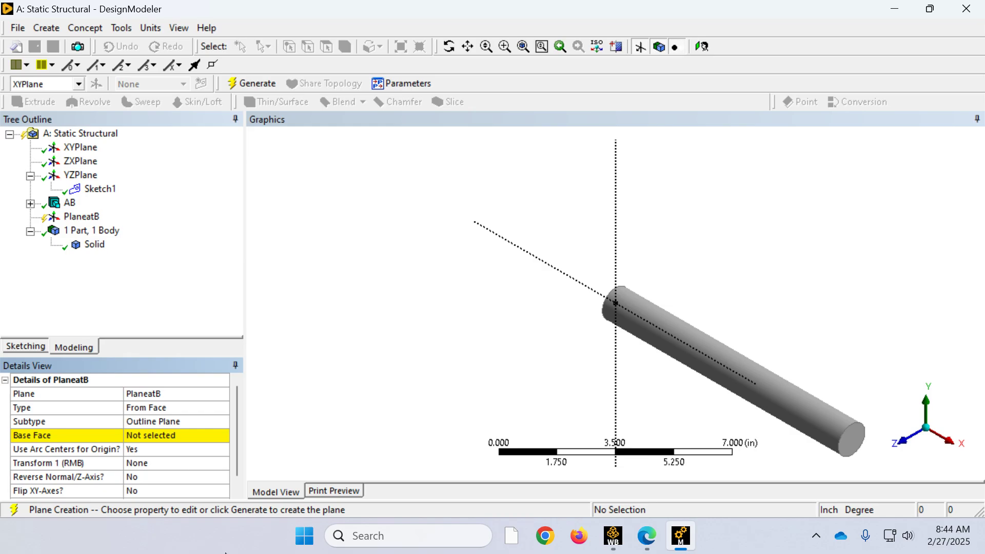
click(160, 435)
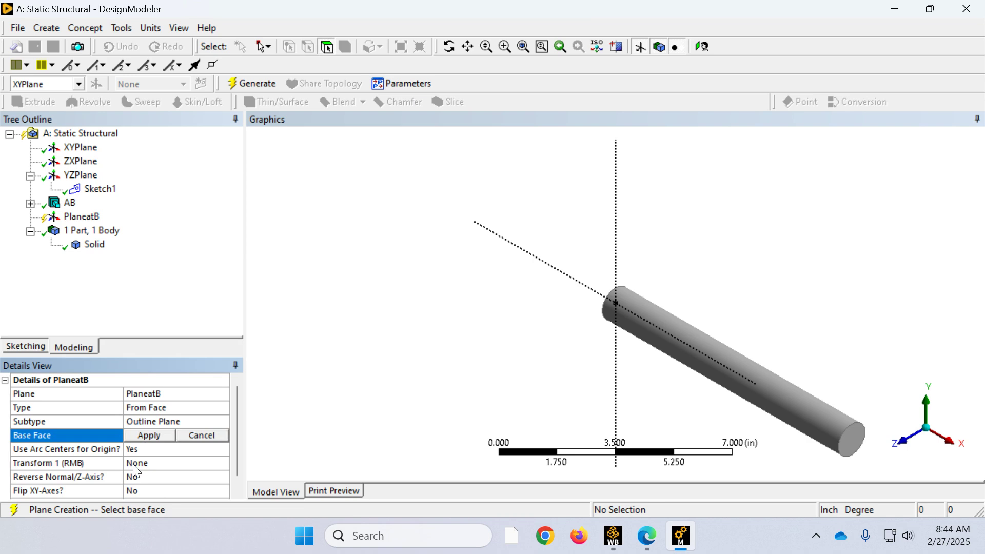
click(858, 445)
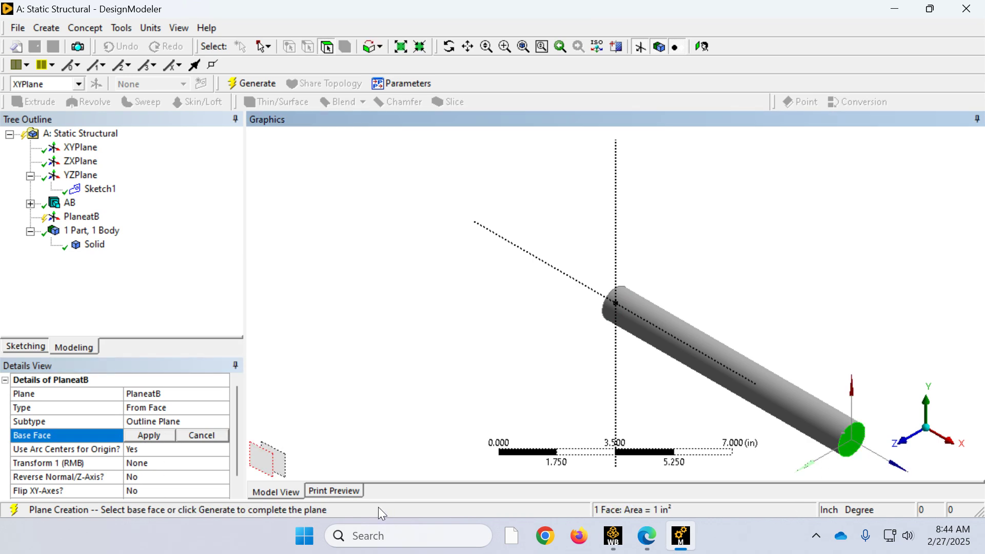
click(148, 436)
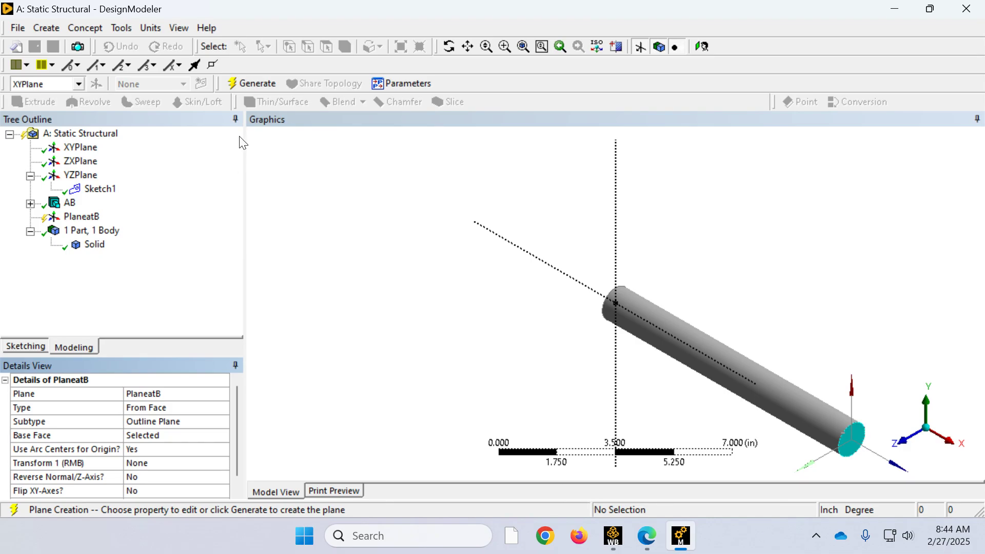
click(257, 83)
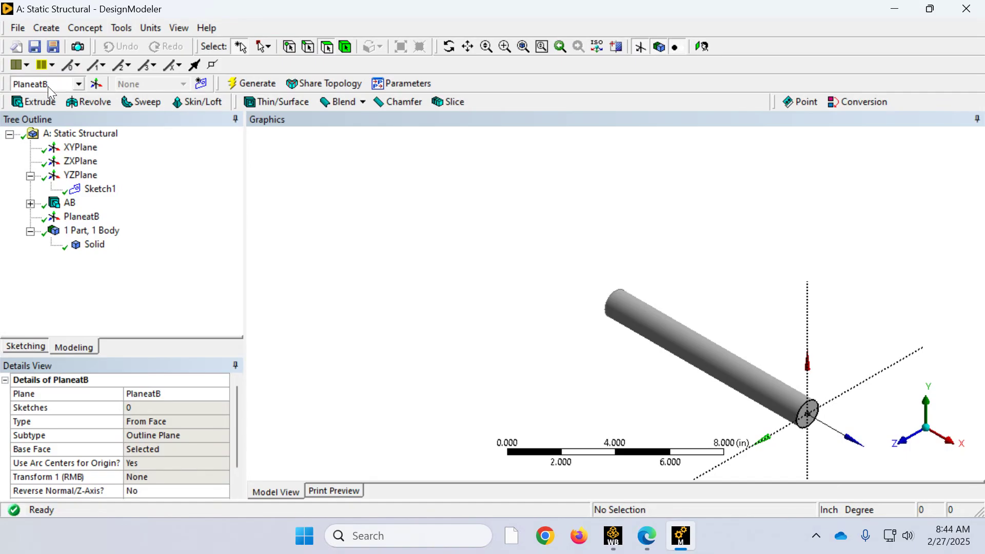
- Create a new sketch on PlaneatB and draw a circle centred on the origin with a radius of about 0.672 in
click(203, 83)
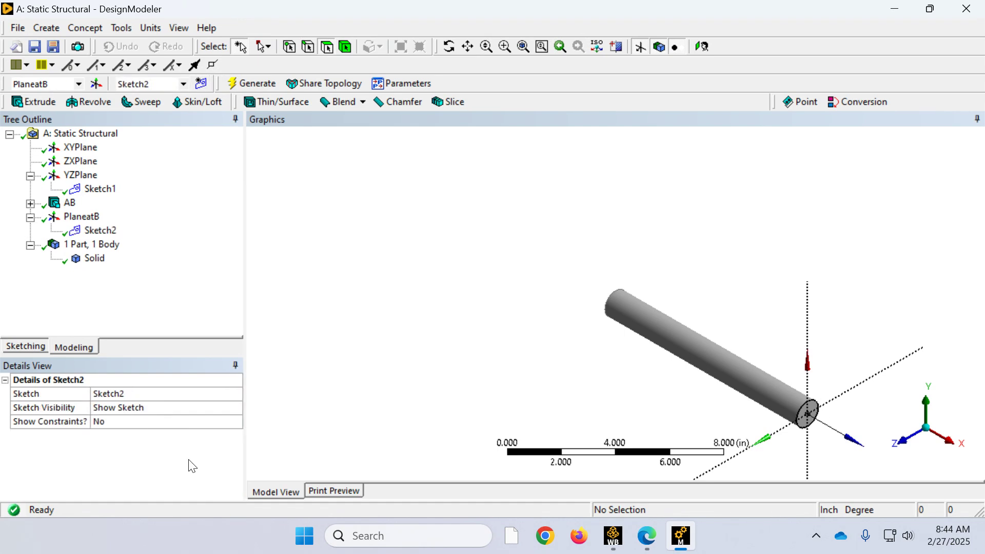
click(25, 346)
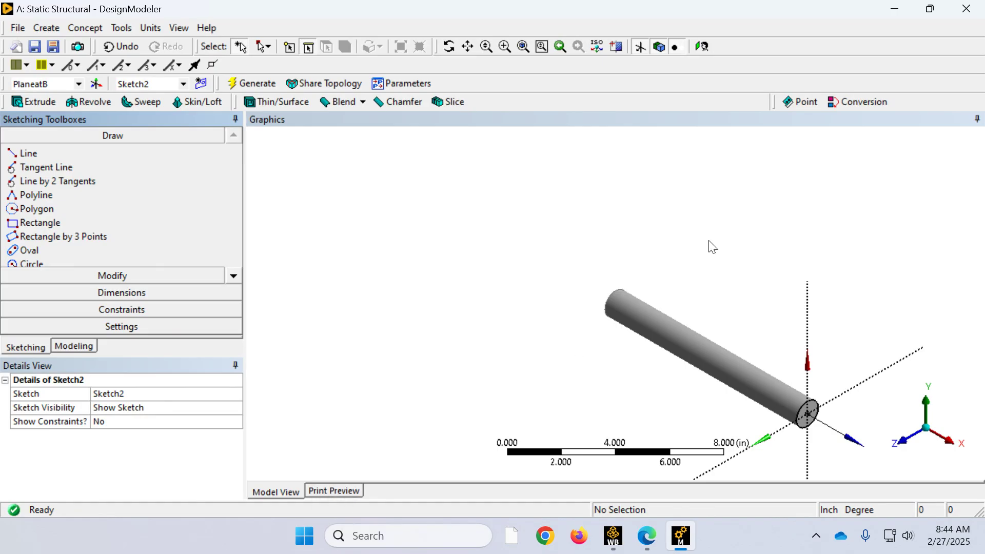
scroll(700, 241, down, 5)
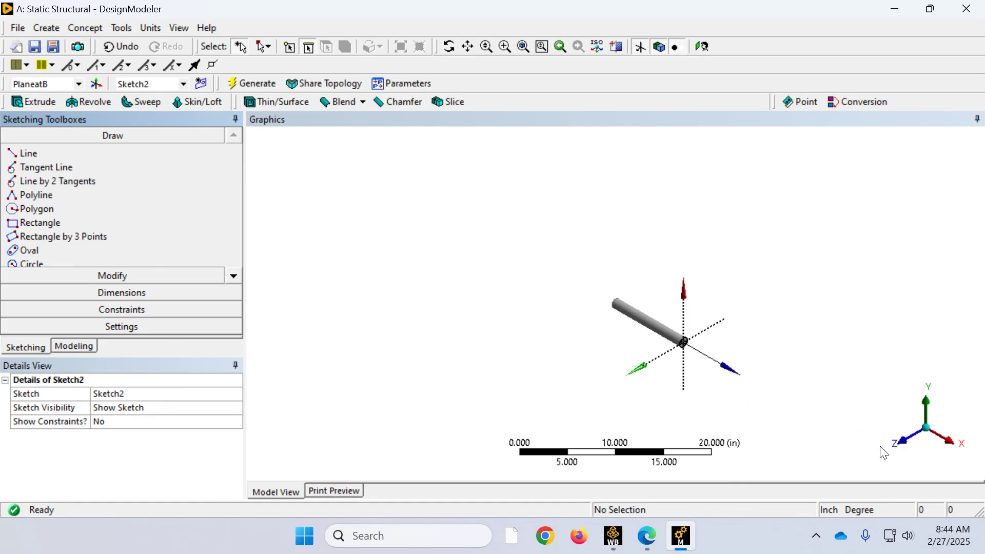
click(946, 446)
scroll(636, 335, up, 10)
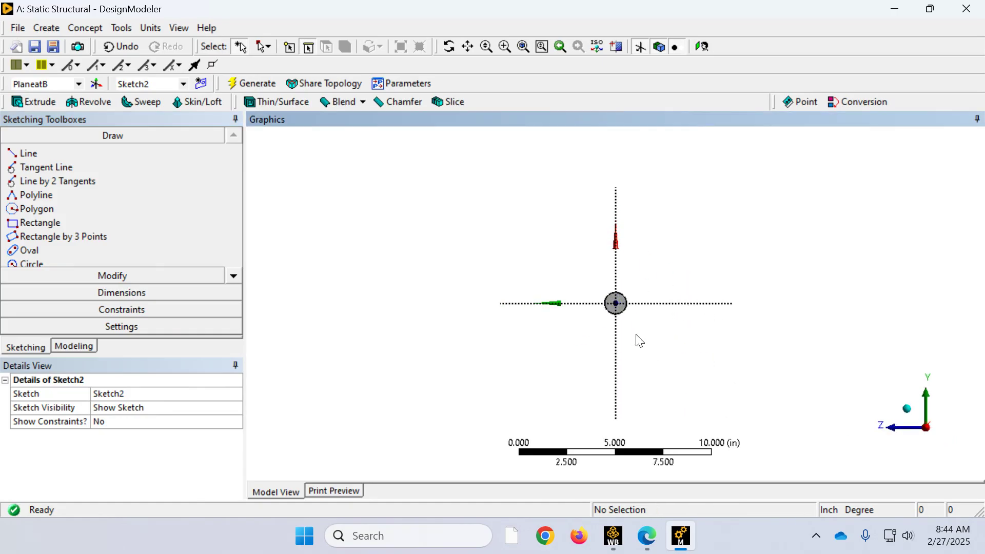
scroll(641, 351, up, 3)
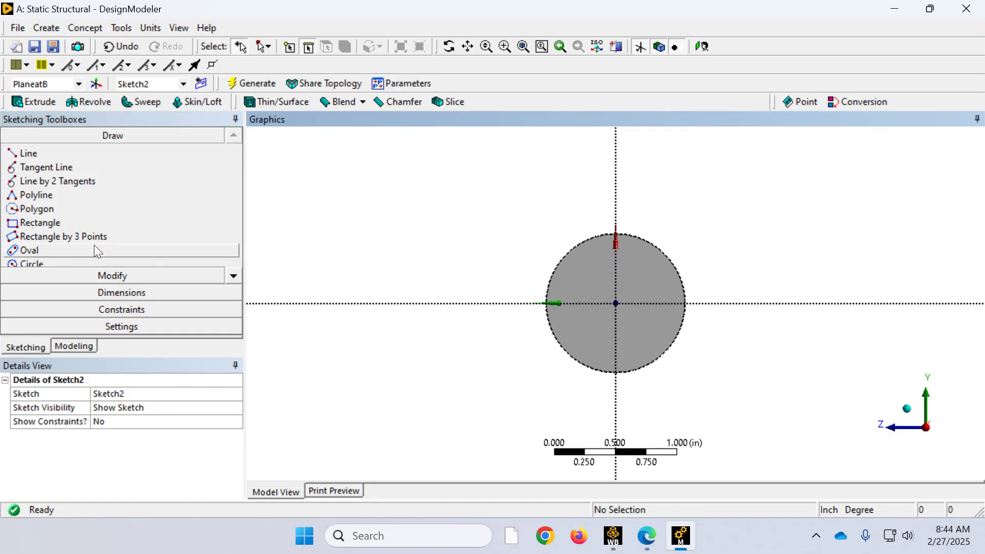
click(35, 264)
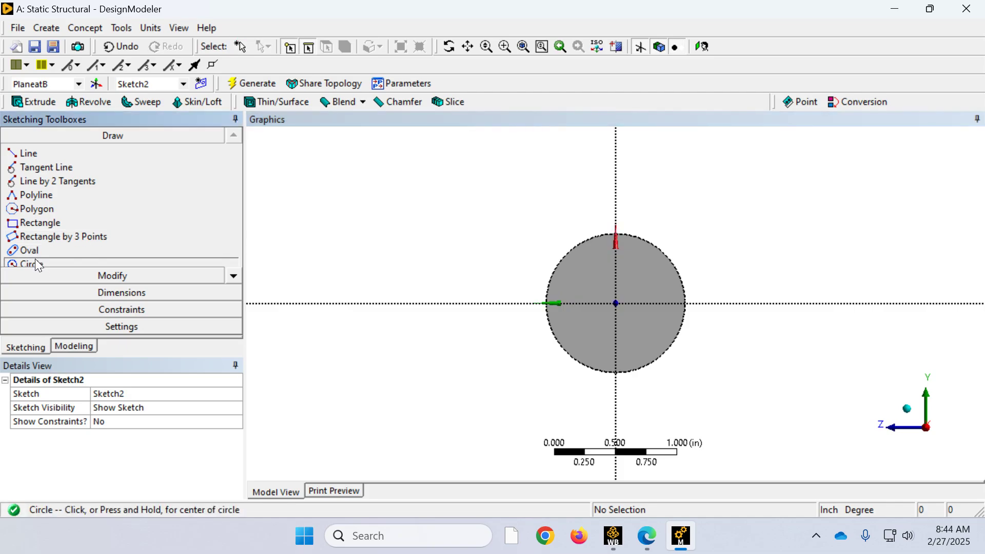
click(616, 303)
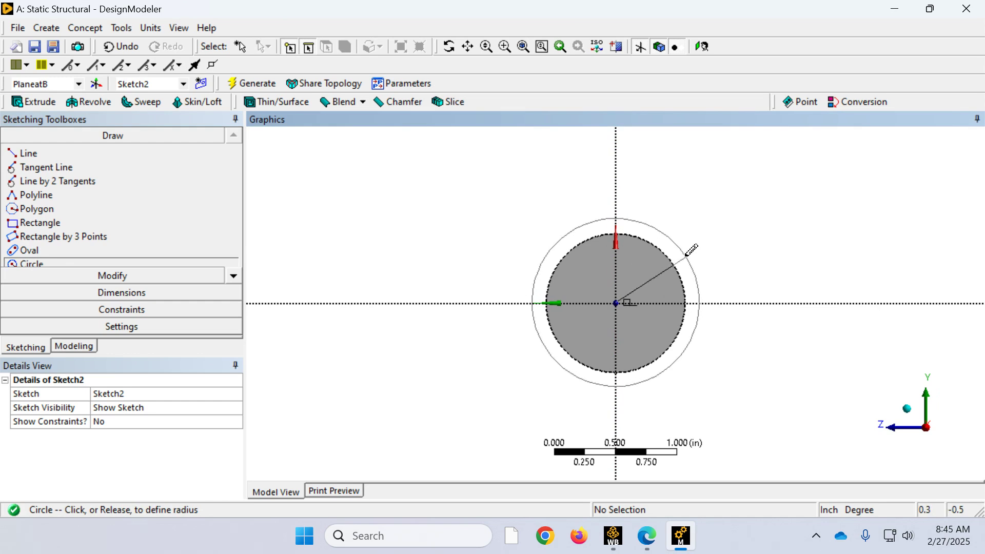
click(692, 250)
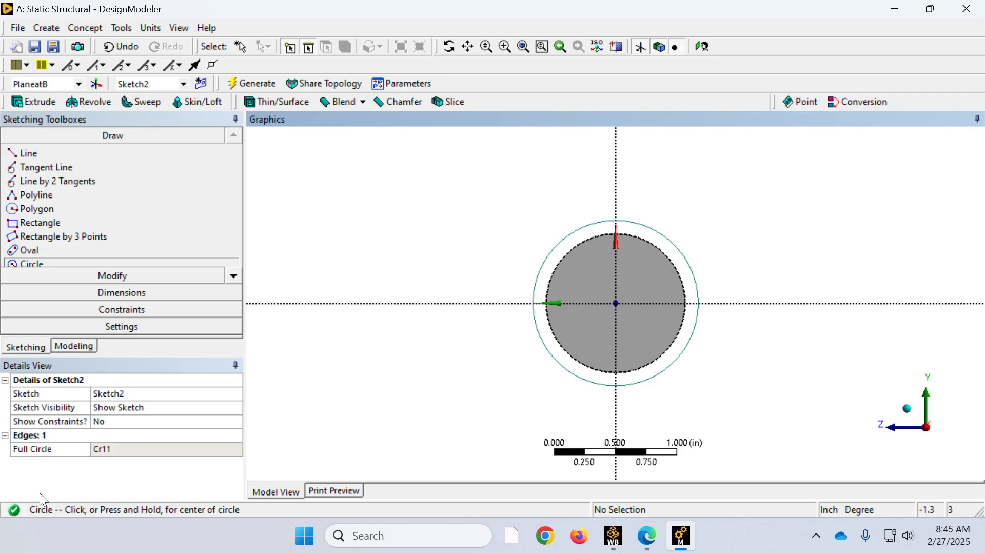
- Add a radius dimension to the new circle, set it to 0.690988 in, and generate the sketch
click(121, 293)
click(51, 244)
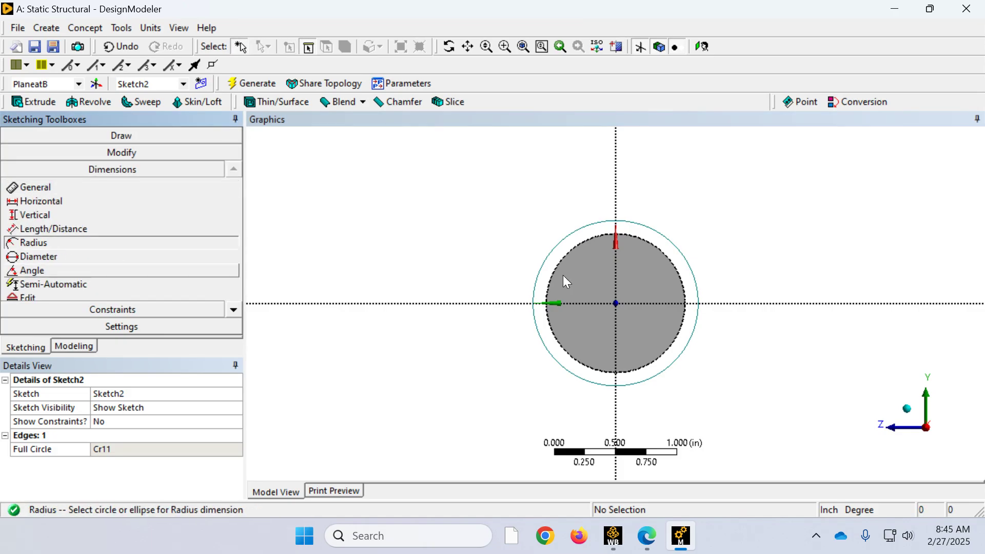
click(683, 257)
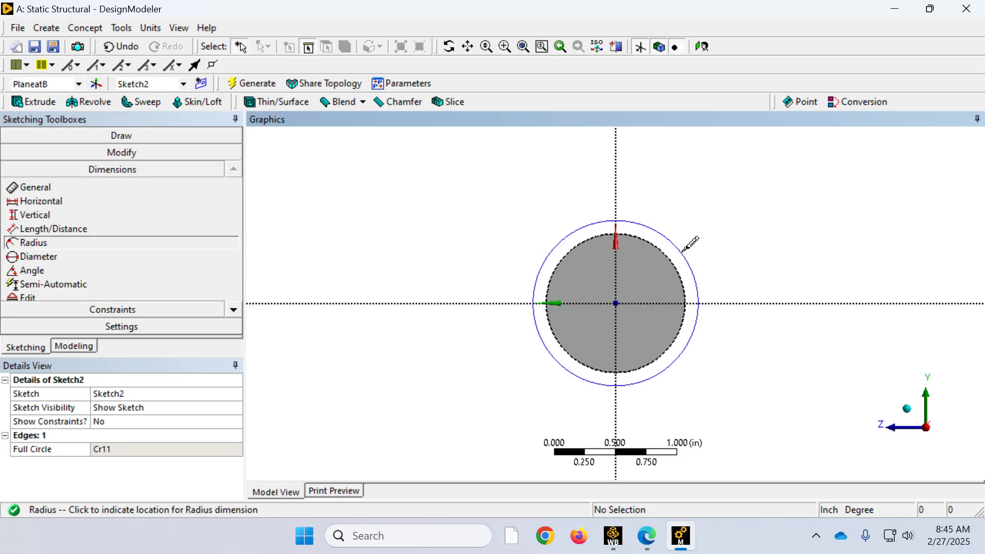
click(705, 239)
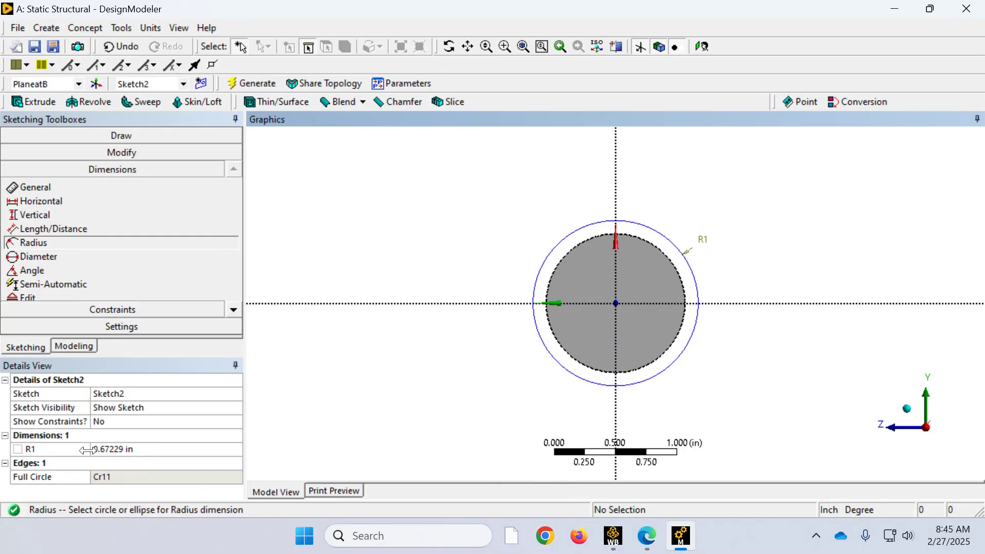
click(112, 450)
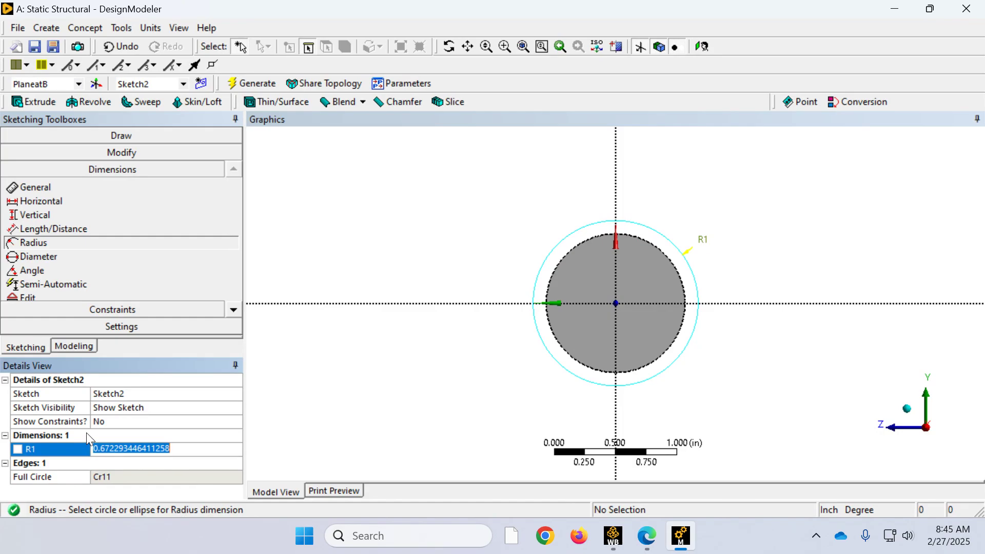
key(BackSpace)
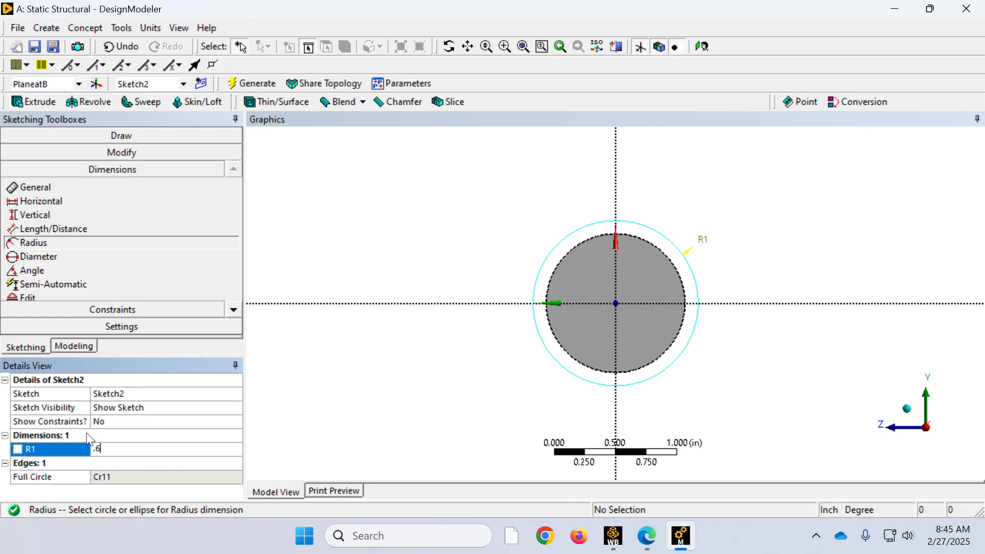
text(.690988)
key(Return)
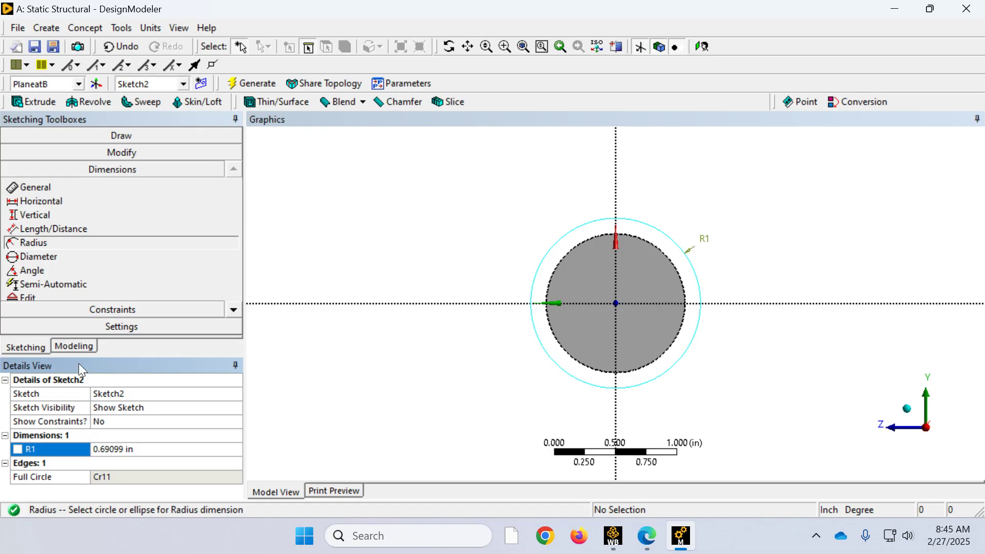
click(91, 346)
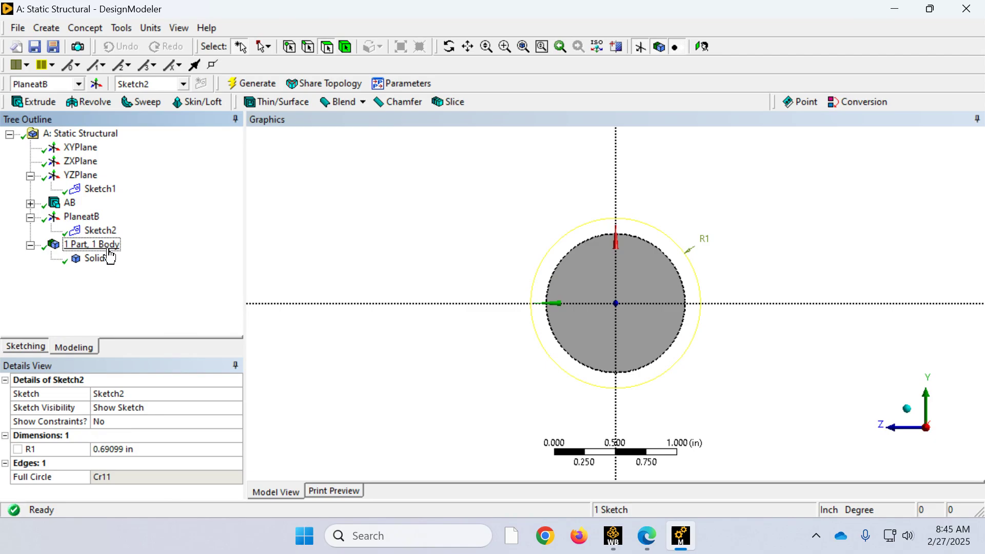
click(248, 88)
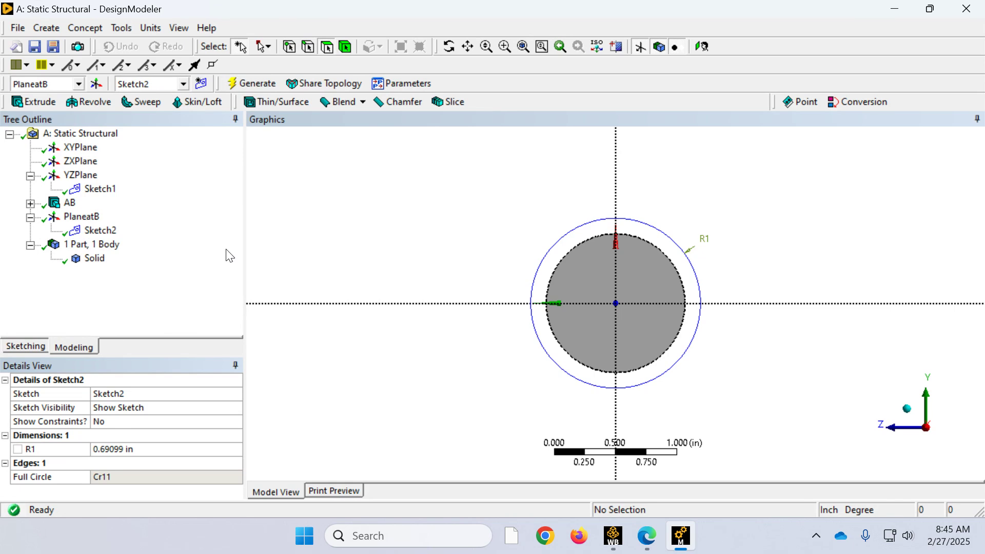
- Start an extrusion of the circle sketch on PlaneatB and name it BC
click(907, 411)
scroll(405, 195, down, 10)
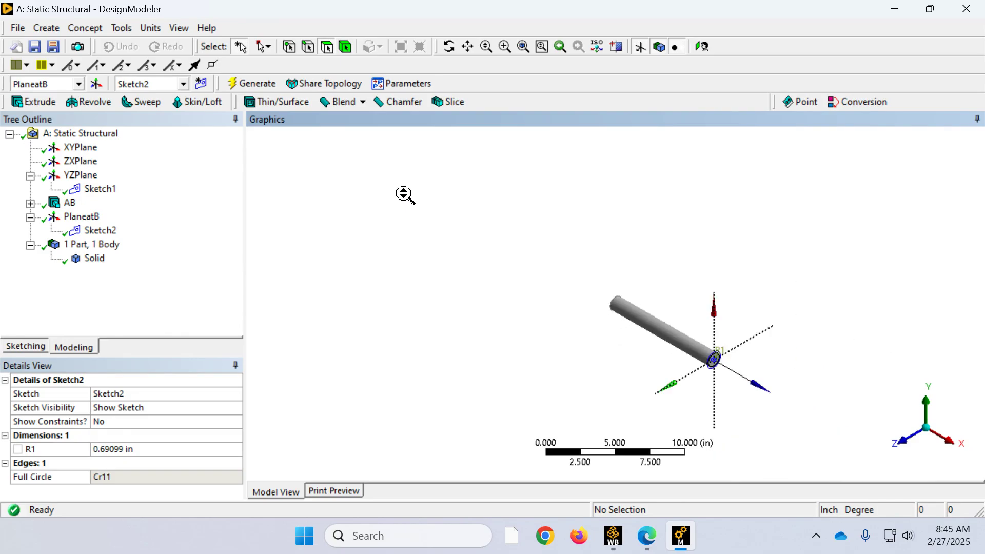
right_drag(857, 455, 647, 304)
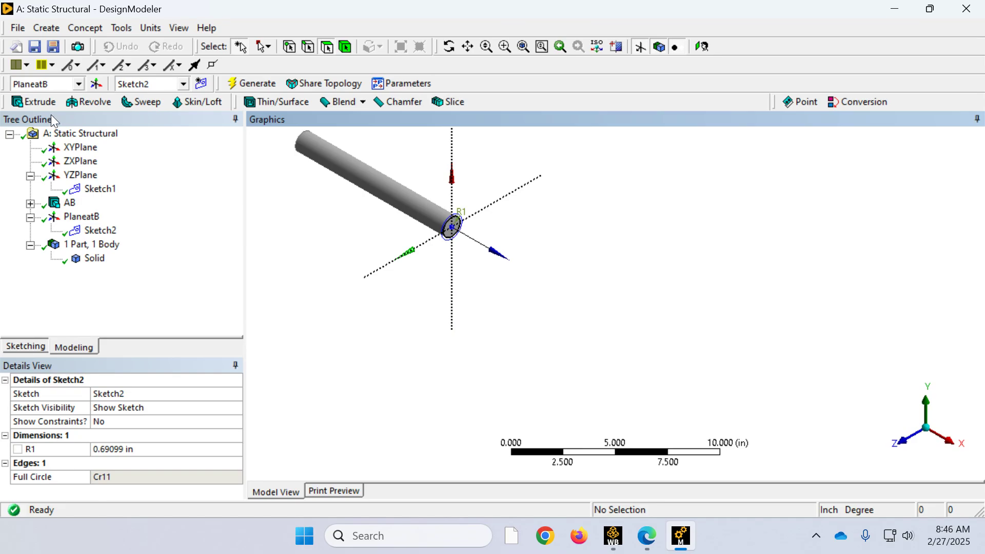
click(39, 101)
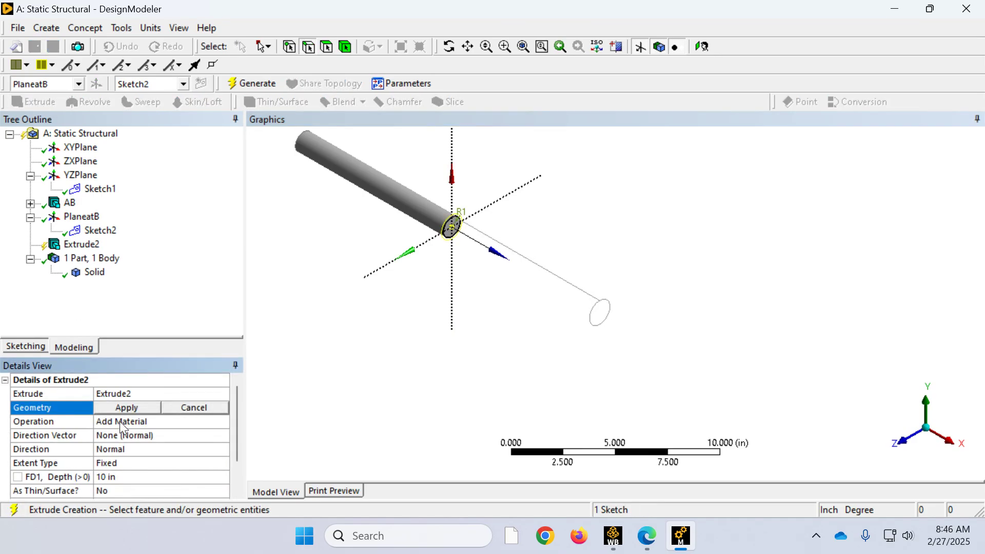
click(141, 394)
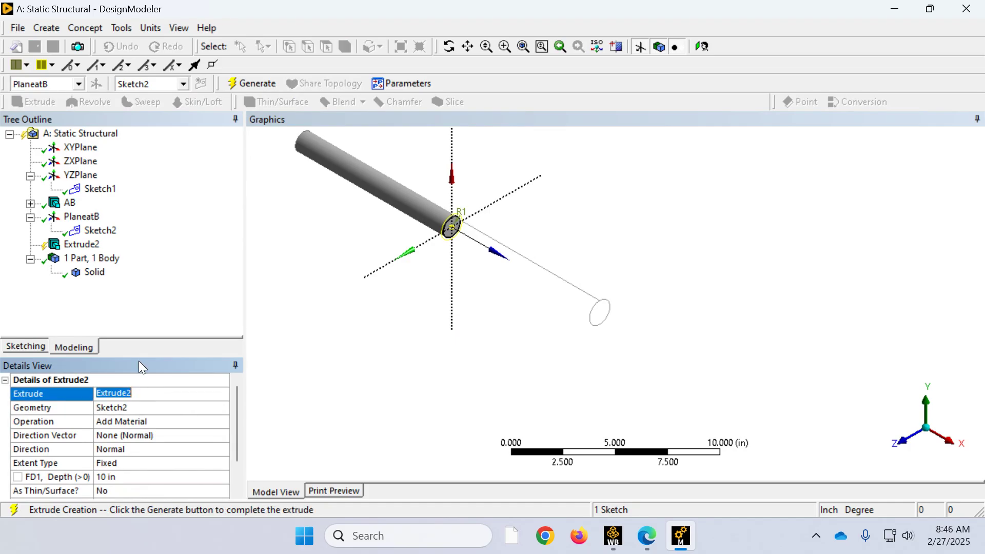
text(BC)
- Apply Sketch2 as the geometry of extrusion BC, set its depth to 12 in, and generate it
click(127, 409)
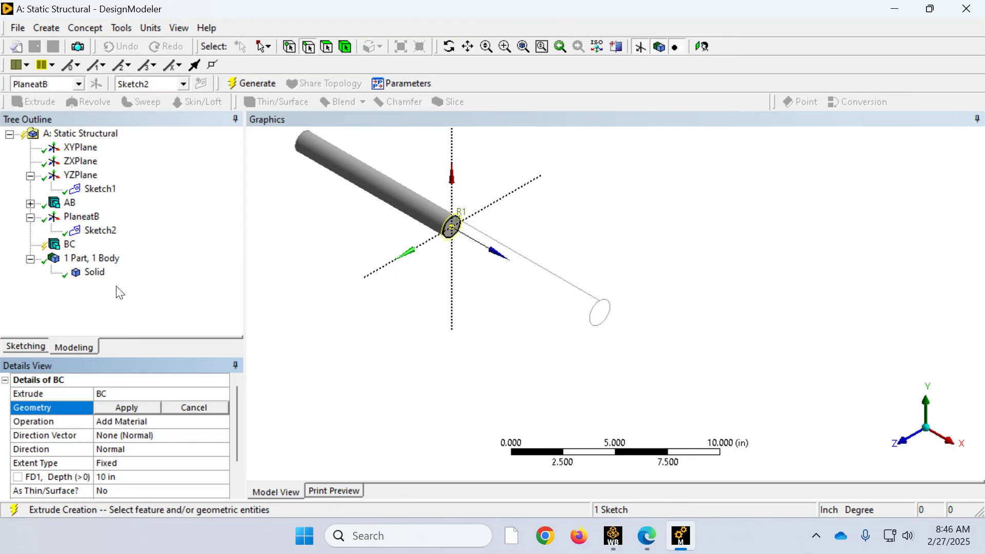
click(132, 407)
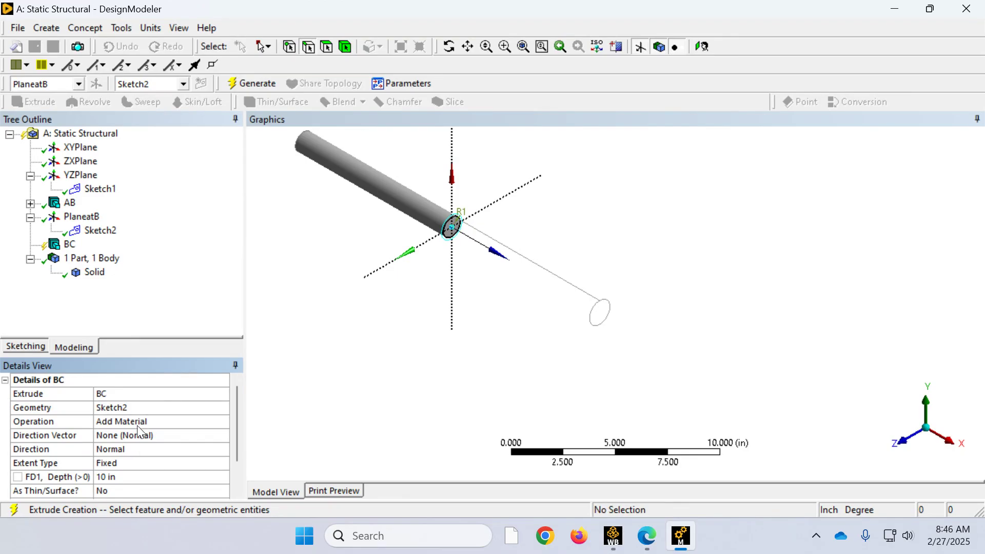
click(128, 478)
text(12)
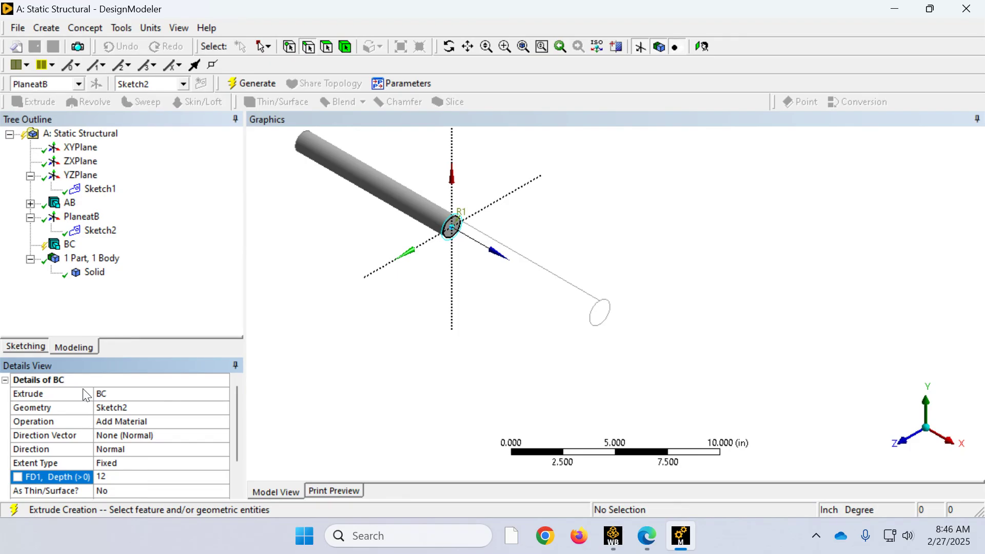
key(Return)
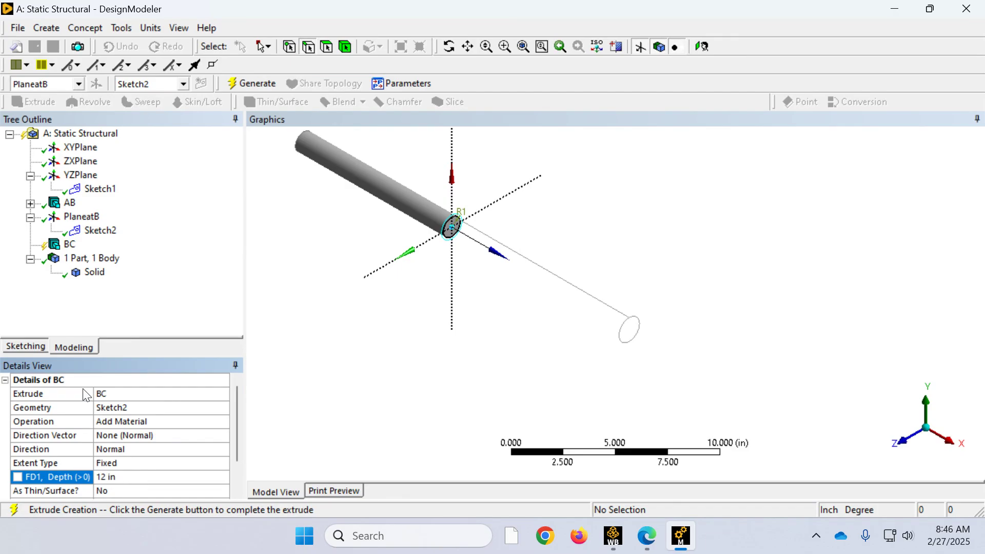
click(264, 85)
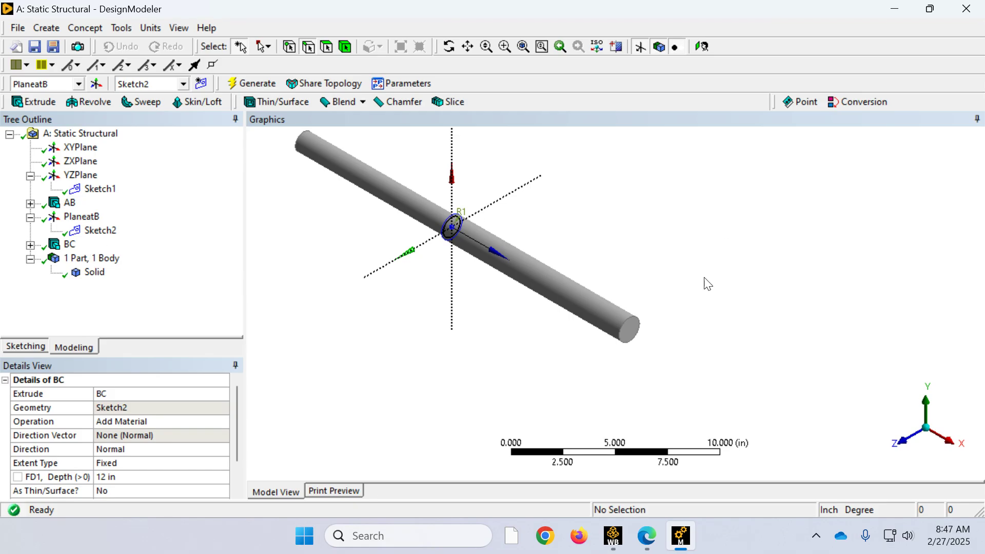
scroll(708, 284, down, 3)
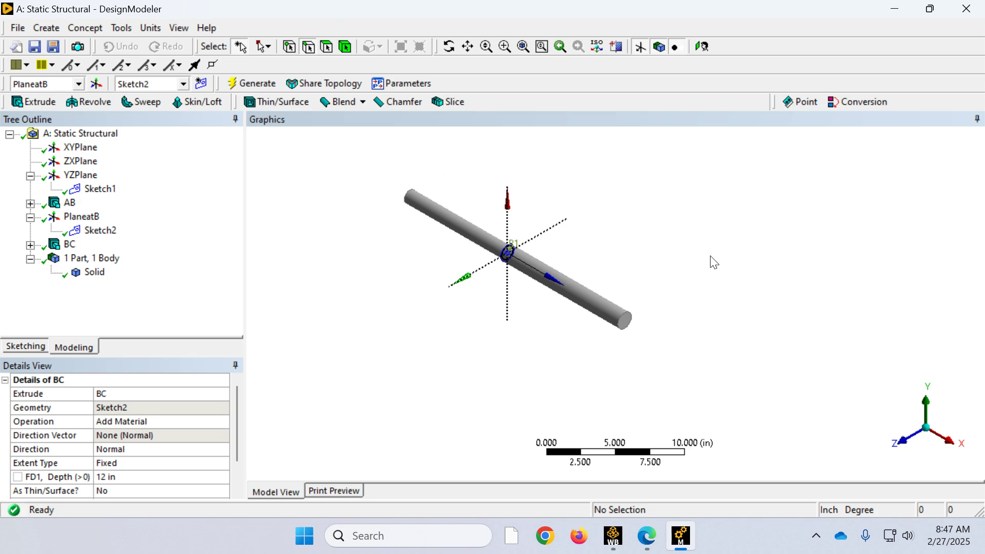
right_click(711, 256)
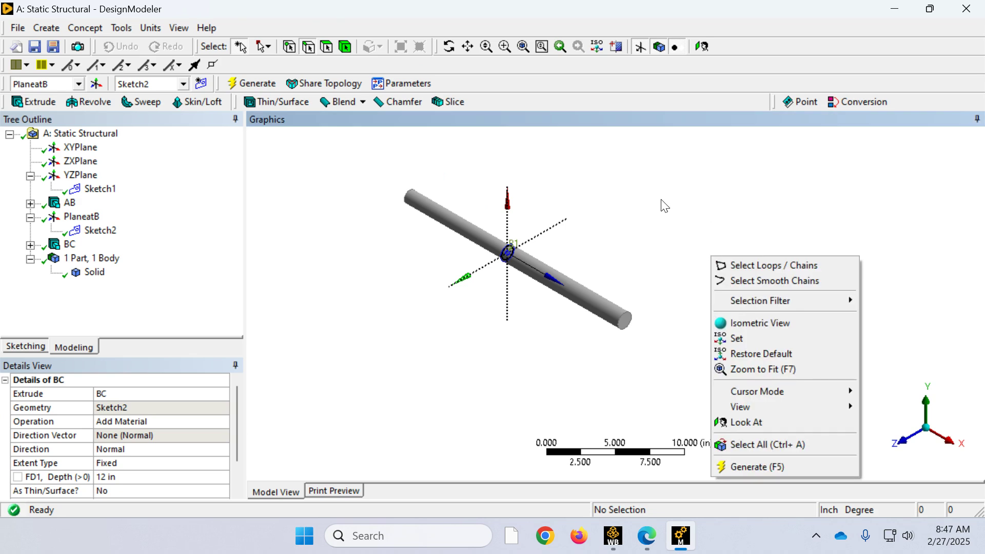
right_click(712, 200)
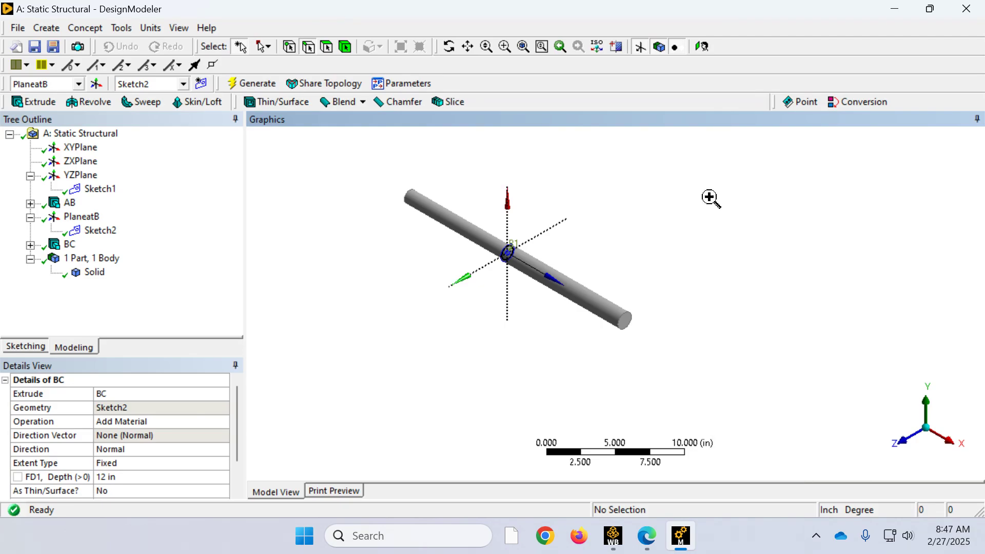
right_click(710, 198)
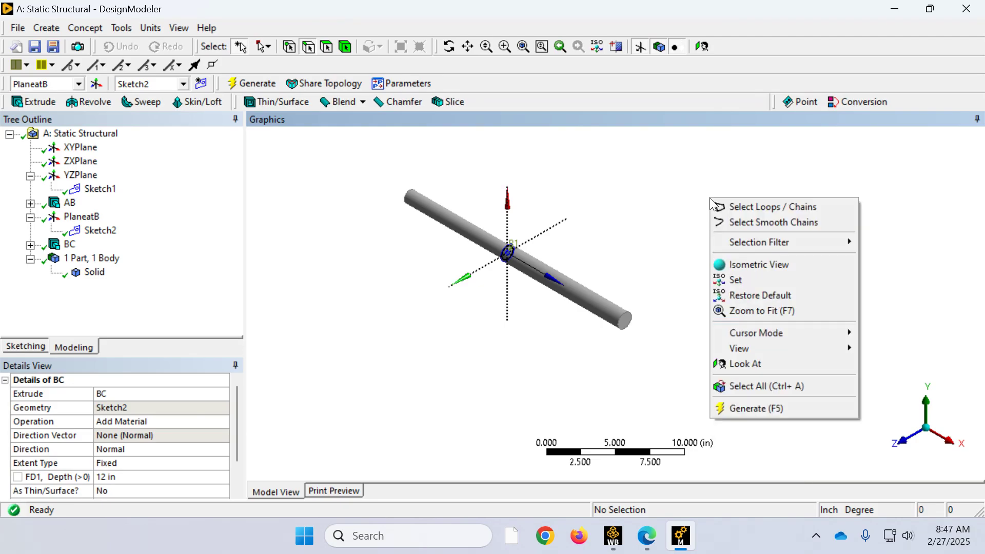
click(684, 263)
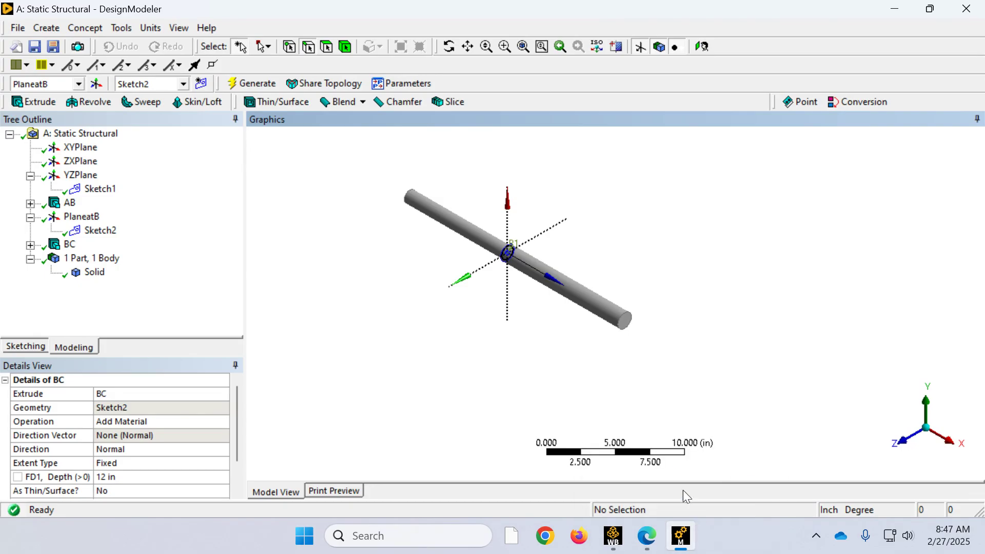
- Switch to Workbench and save the project under the file name First 3D Example
click(613, 536)
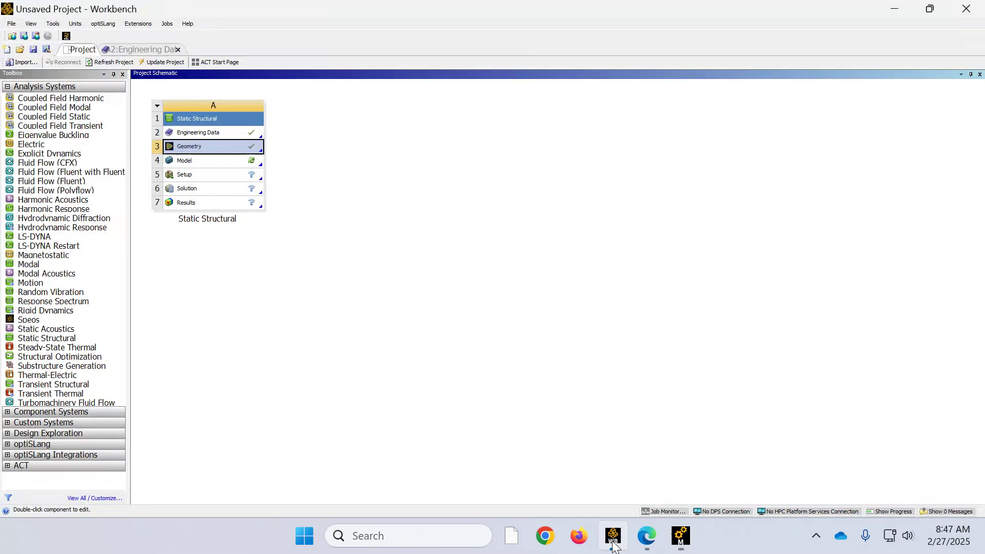
click(11, 24)
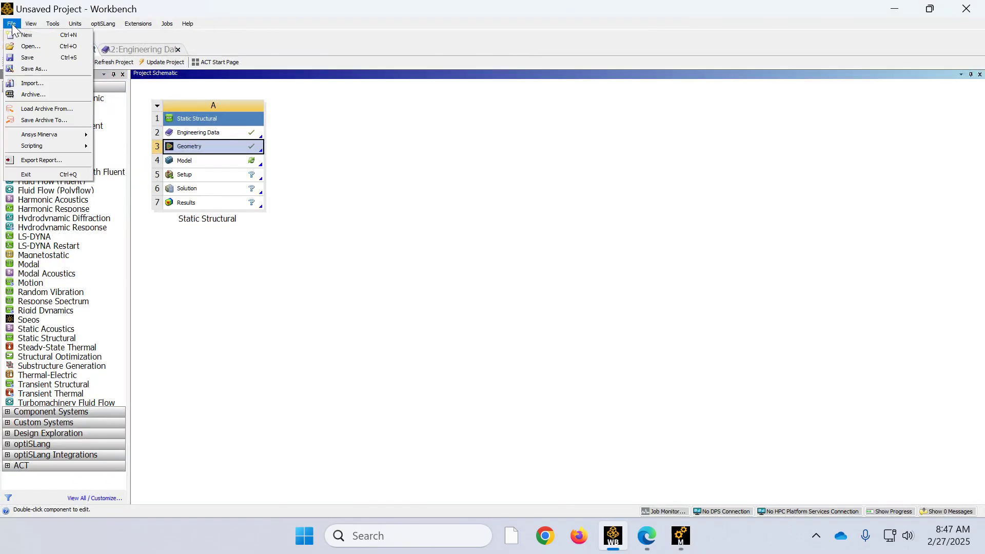
click(24, 67)
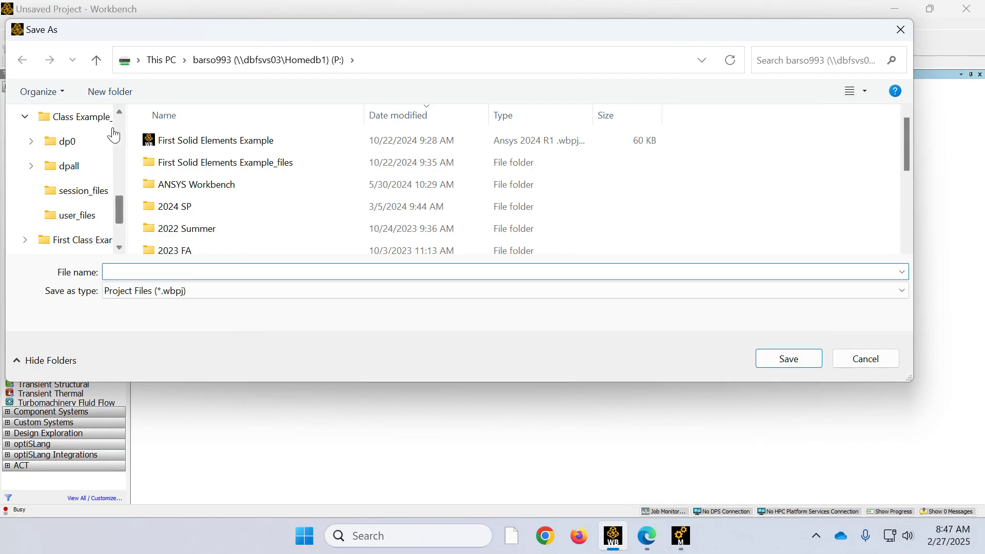
scroll(120, 117, up, 2)
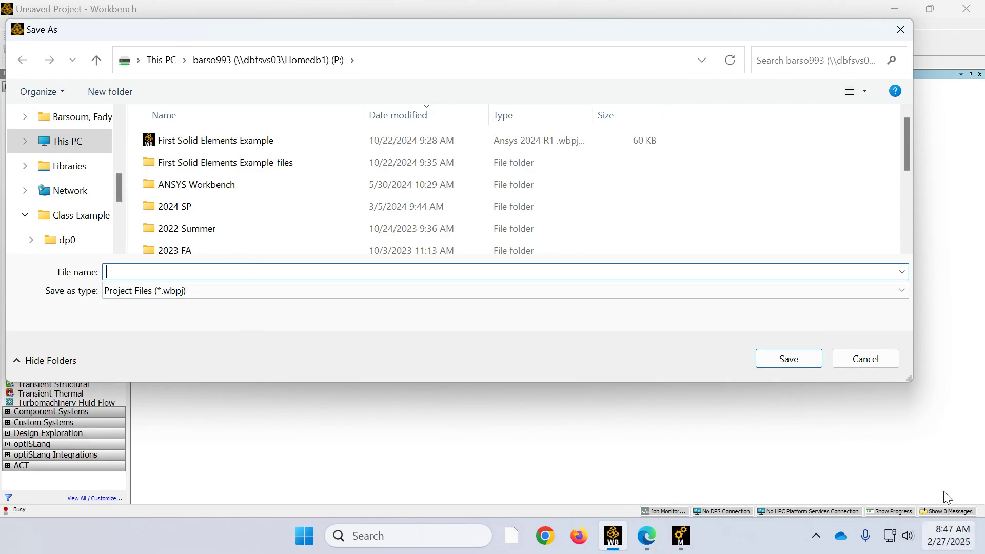
text(Fir)
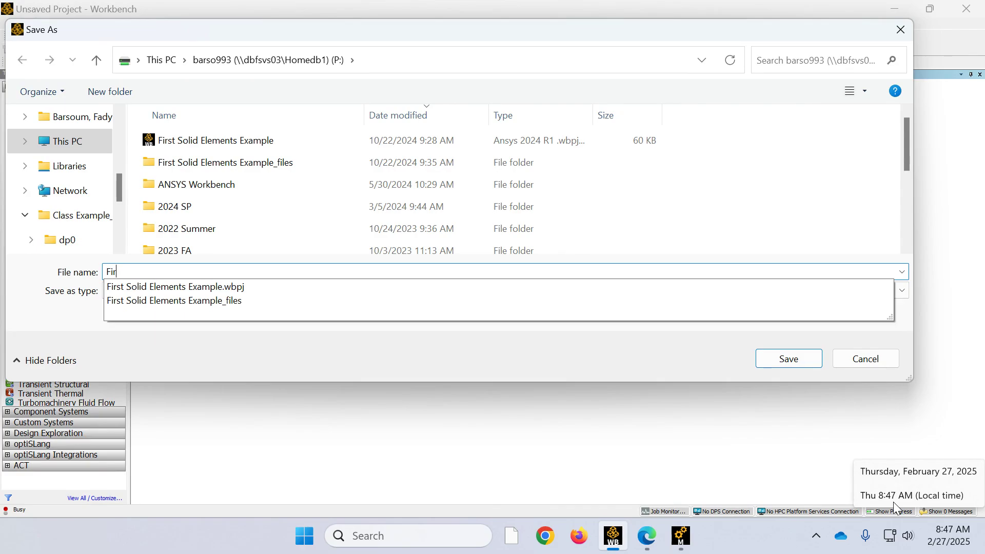
text(sd)
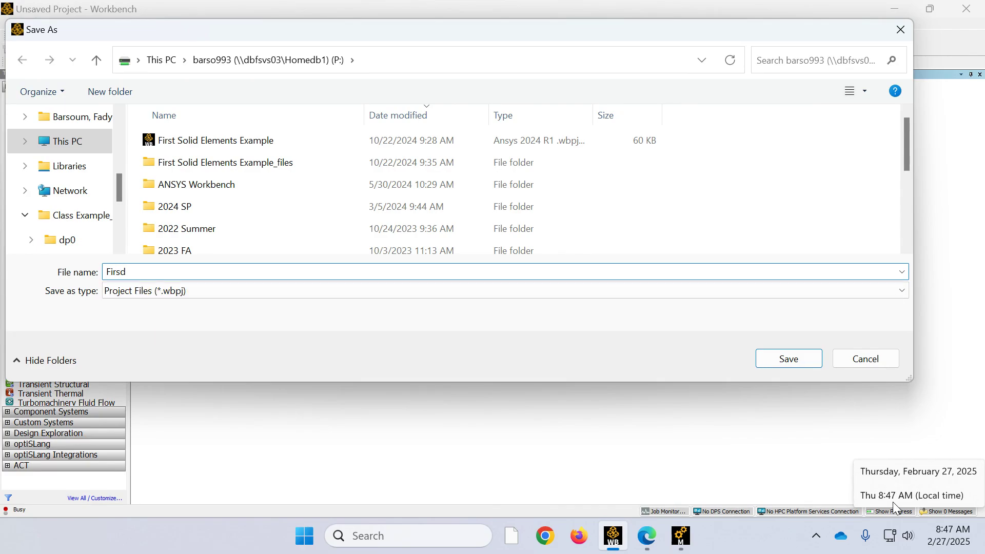
key(BackSpace)
text(t 3D Example)
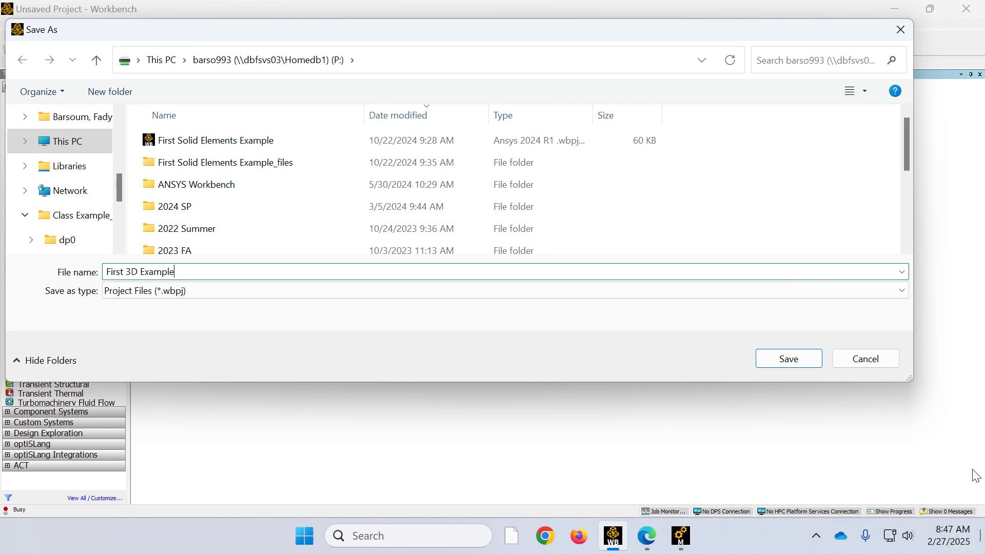
click(784, 362)
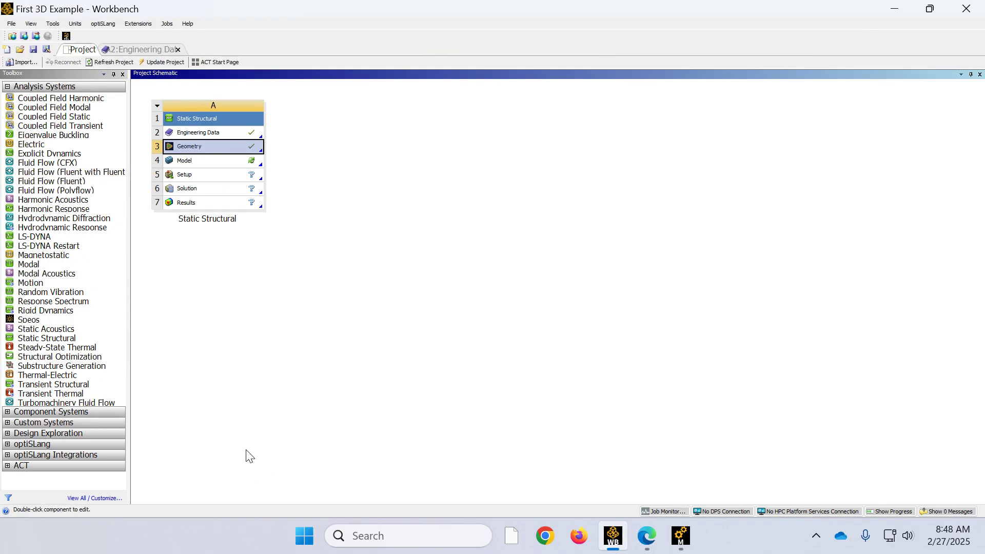
- Open the analysis system's Model in Mechanical and assign the Class Example material to the solid body
double_click(190, 161)
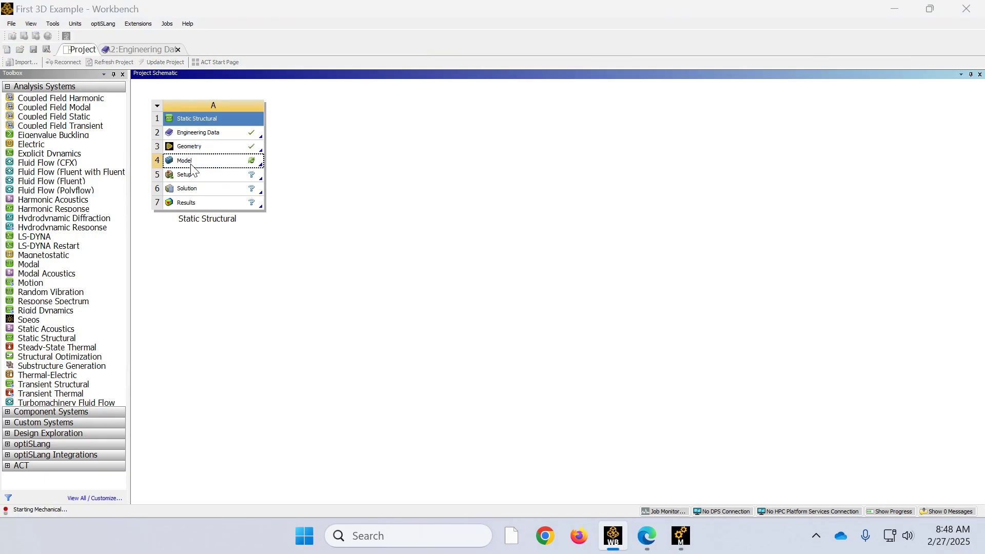
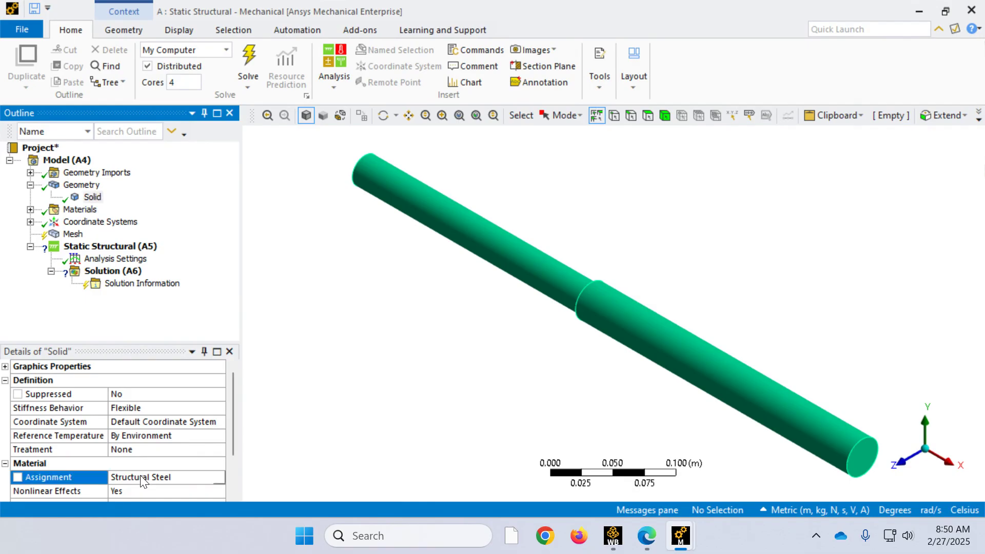
click(219, 477)
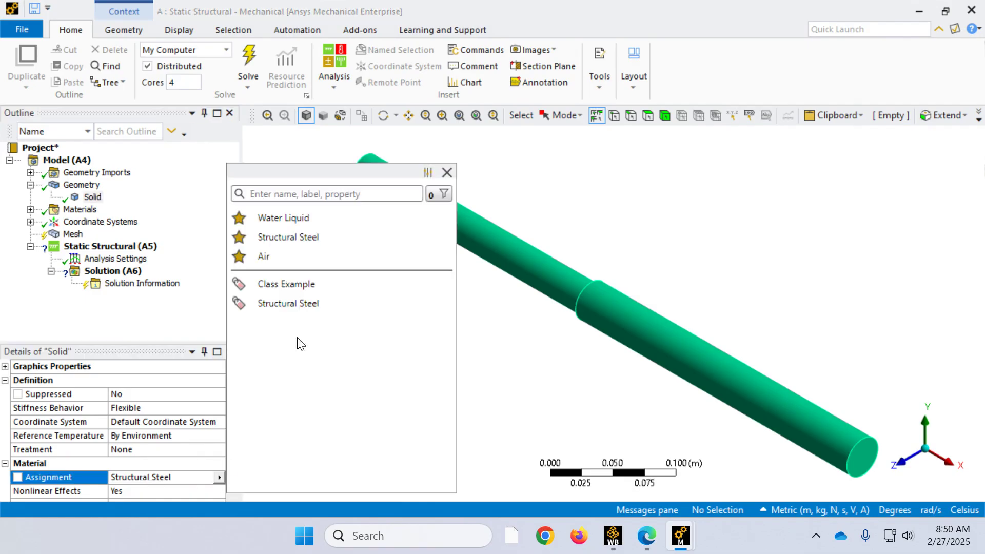
click(311, 286)
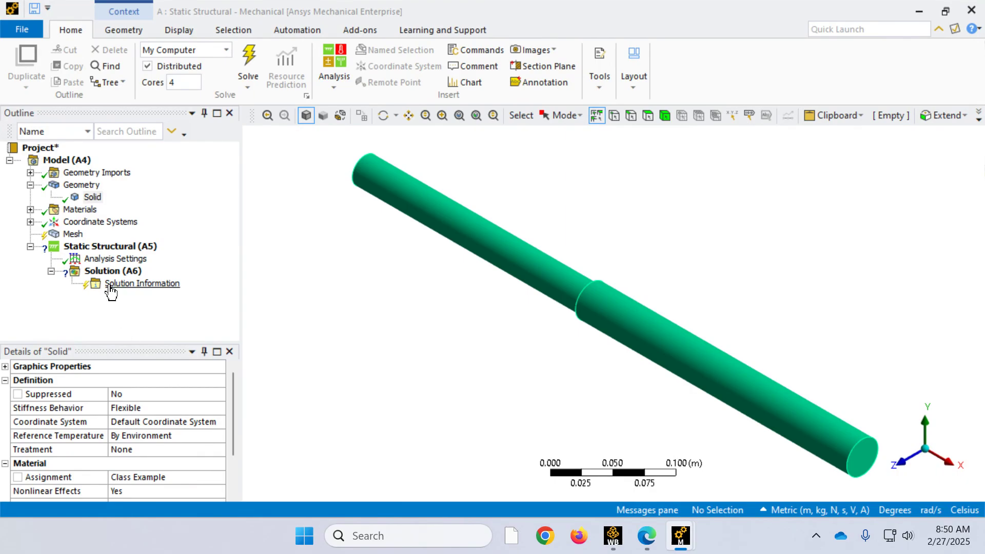
- Generate the mesh with the default settings and add a Sizing control to it
click(73, 234)
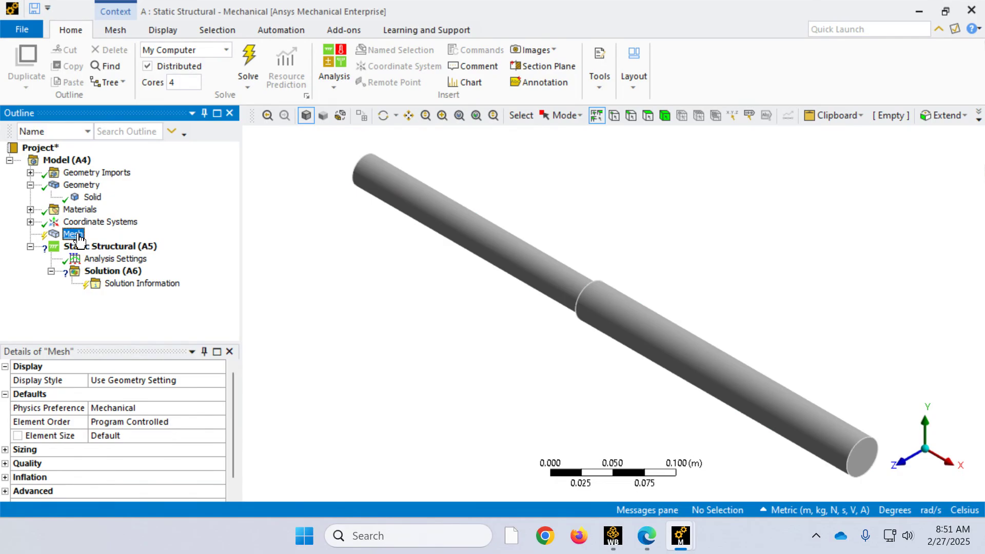
right_click(78, 235)
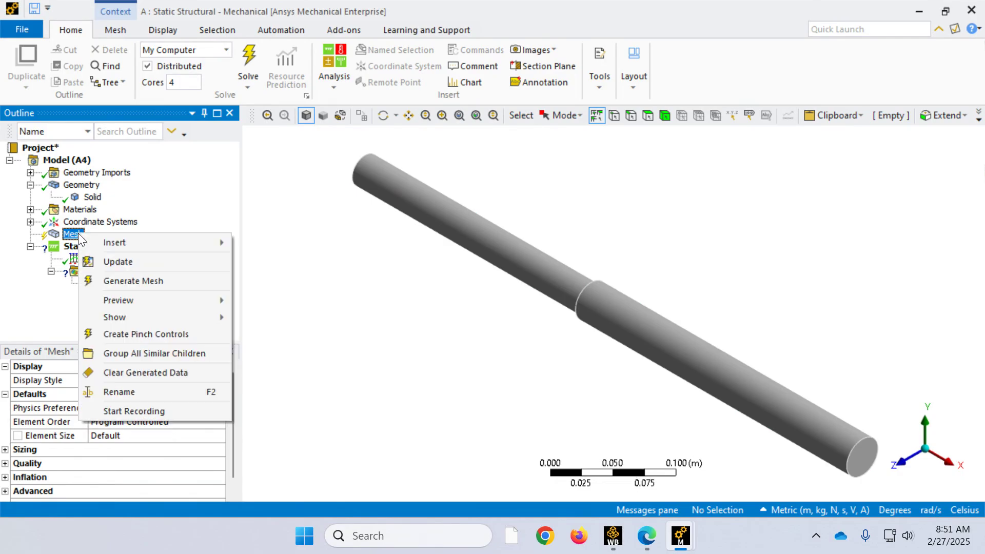
click(109, 283)
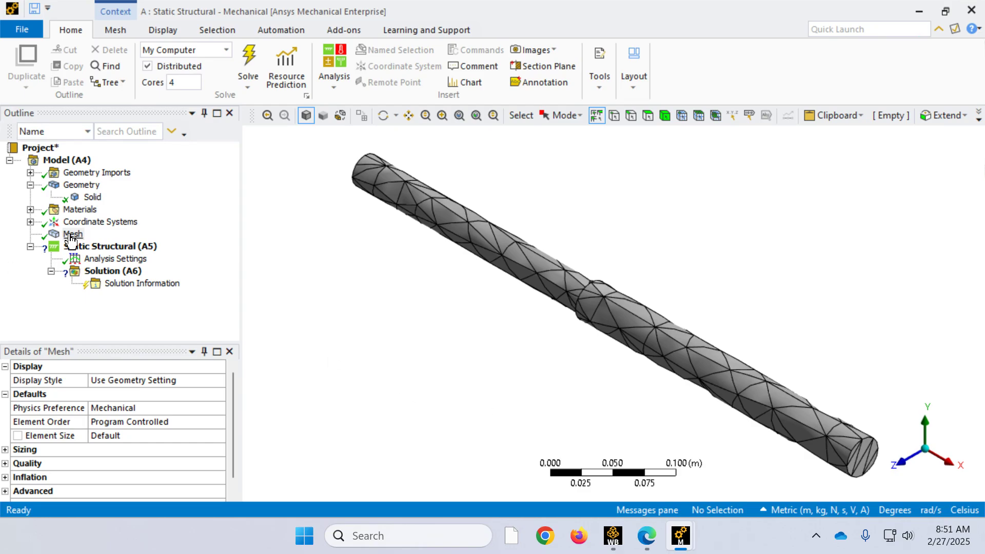
click(115, 30)
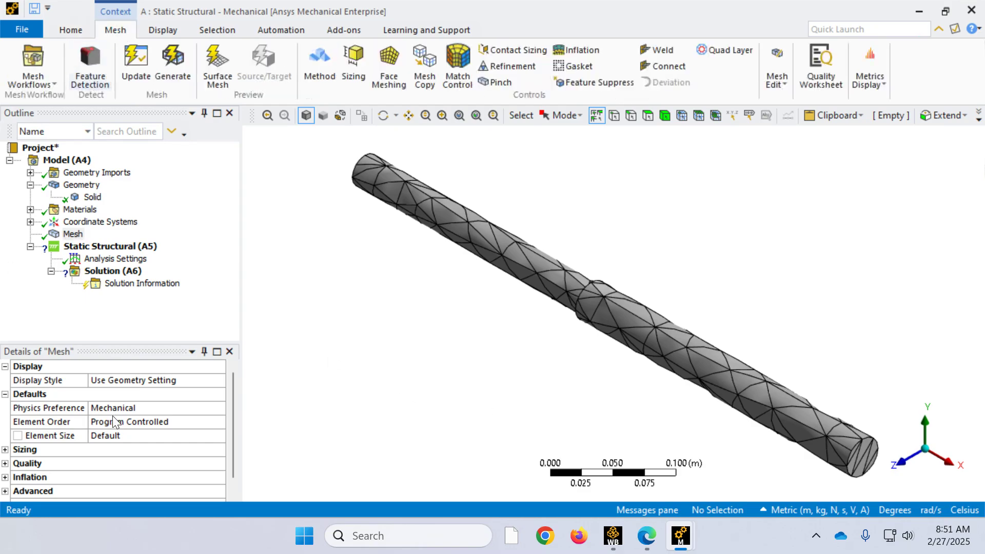
click(355, 61)
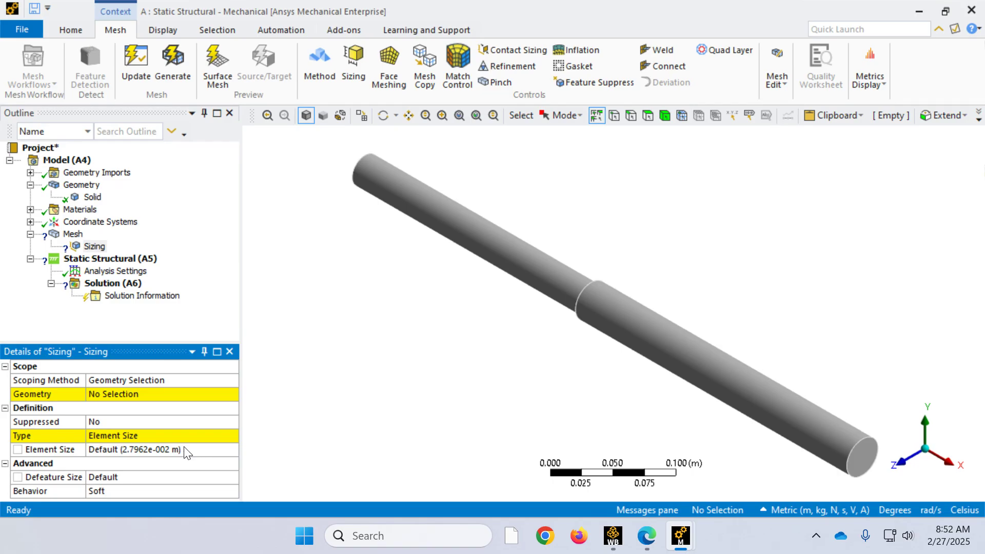
- Change the unit system to U.S. Customary (in, lbm, lbf, °F, s, V, A)
click(63, 30)
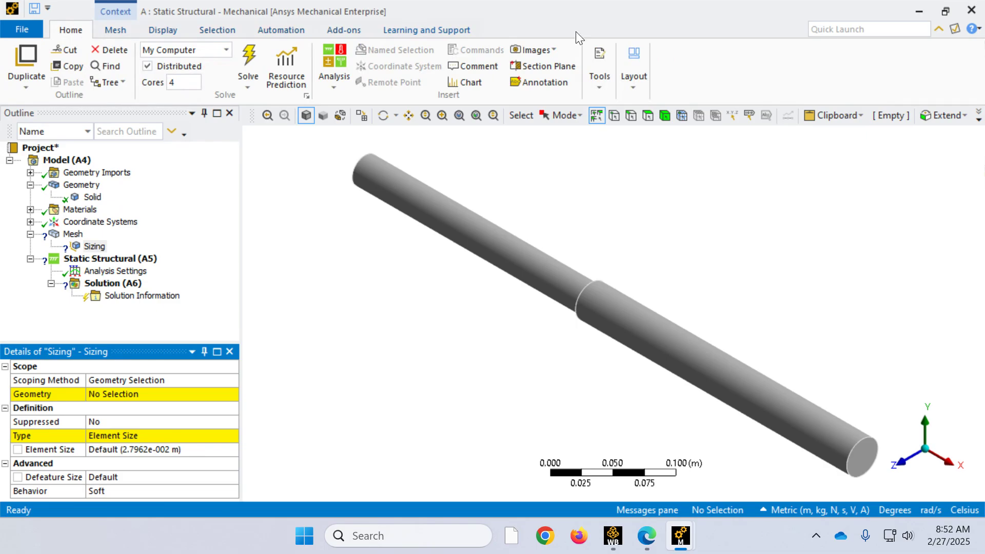
click(601, 82)
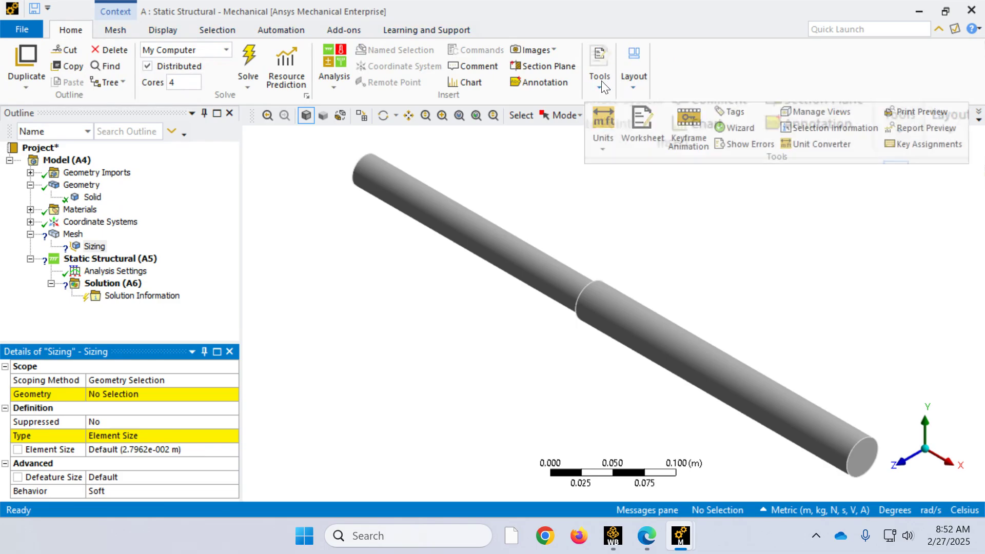
click(605, 142)
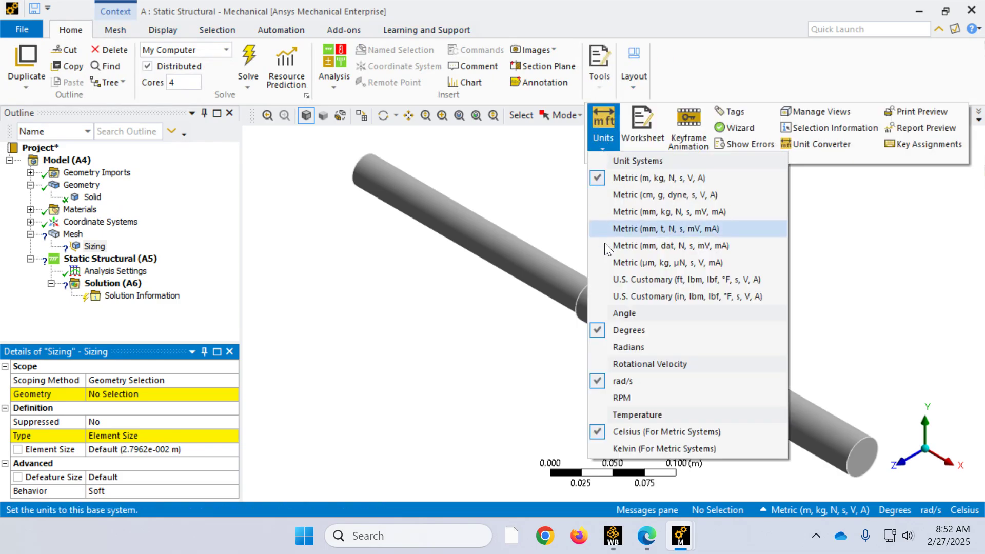
click(622, 298)
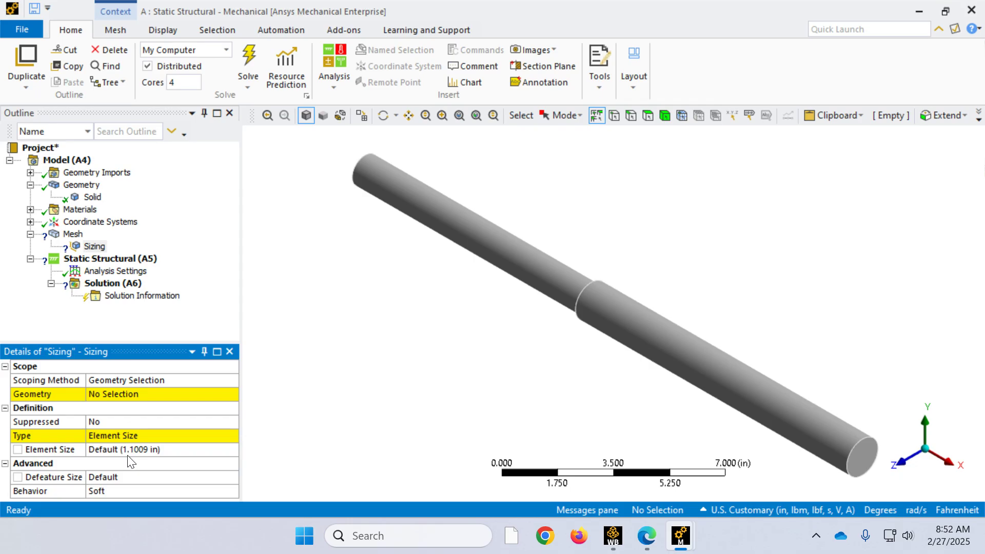
- Scope the mesh Sizing control to the entire solid body of the stepped bar
click(109, 30)
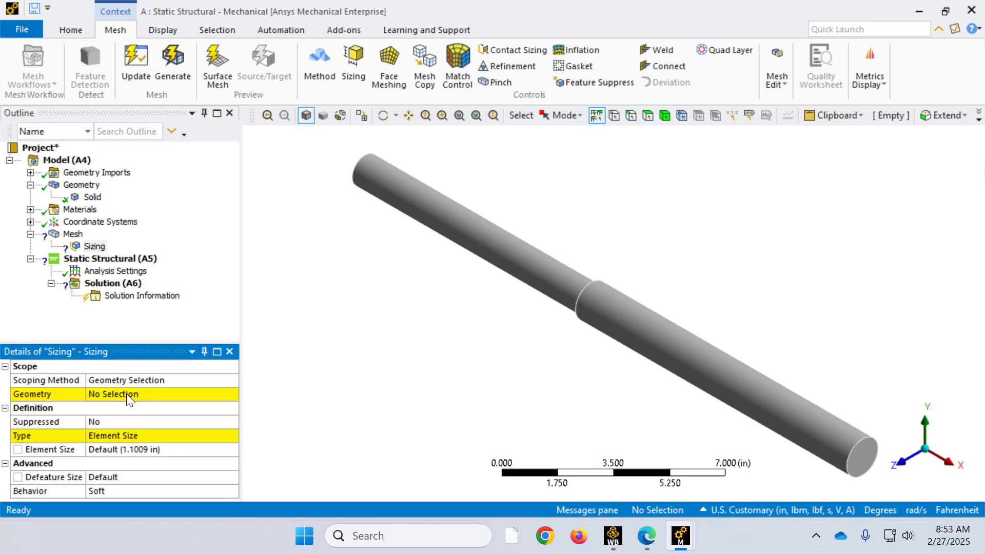
click(126, 394)
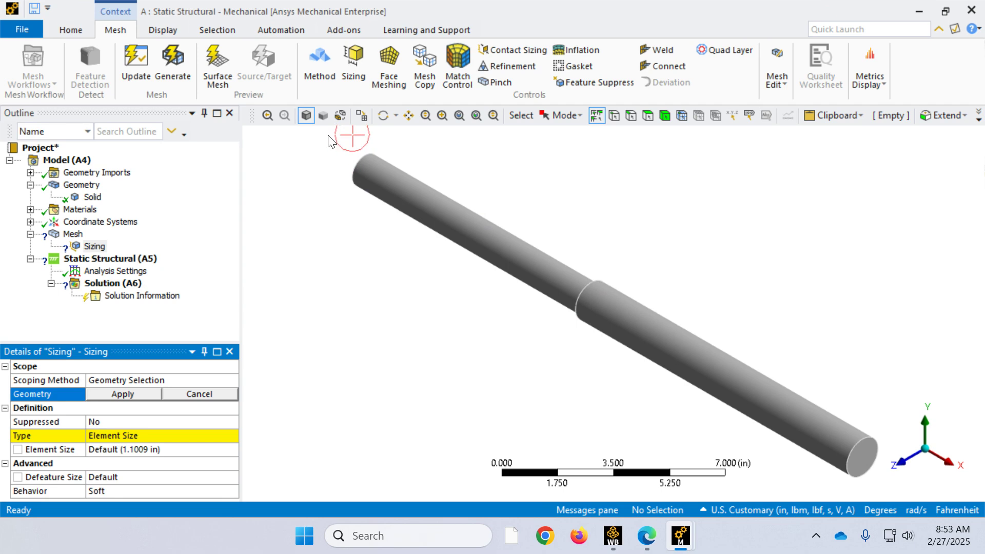
click(640, 344)
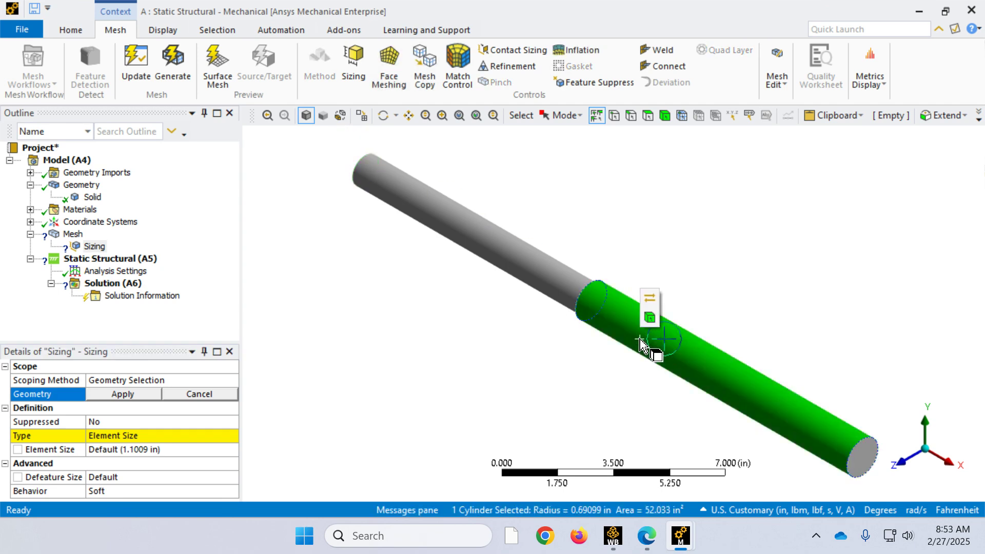
ctrl+click(493, 258)
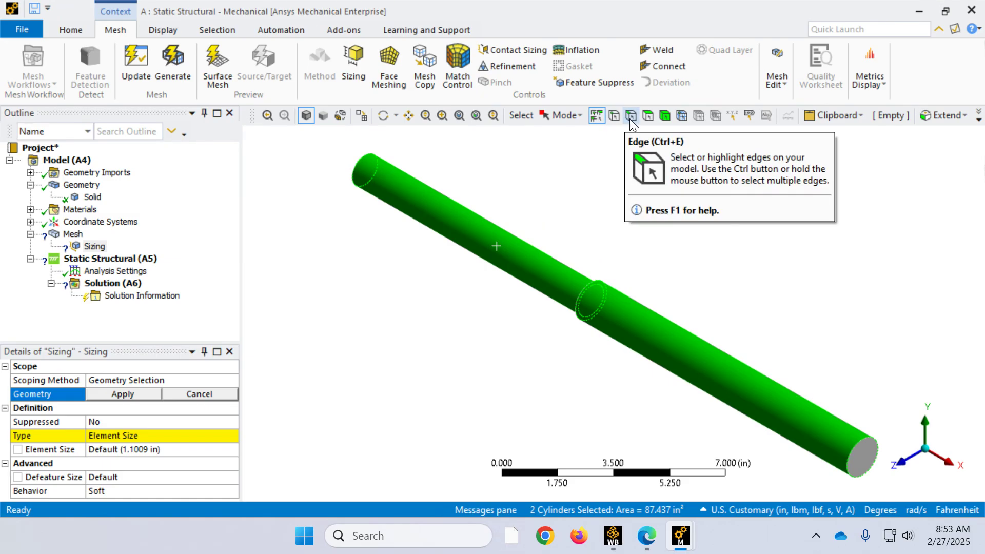
click(667, 114)
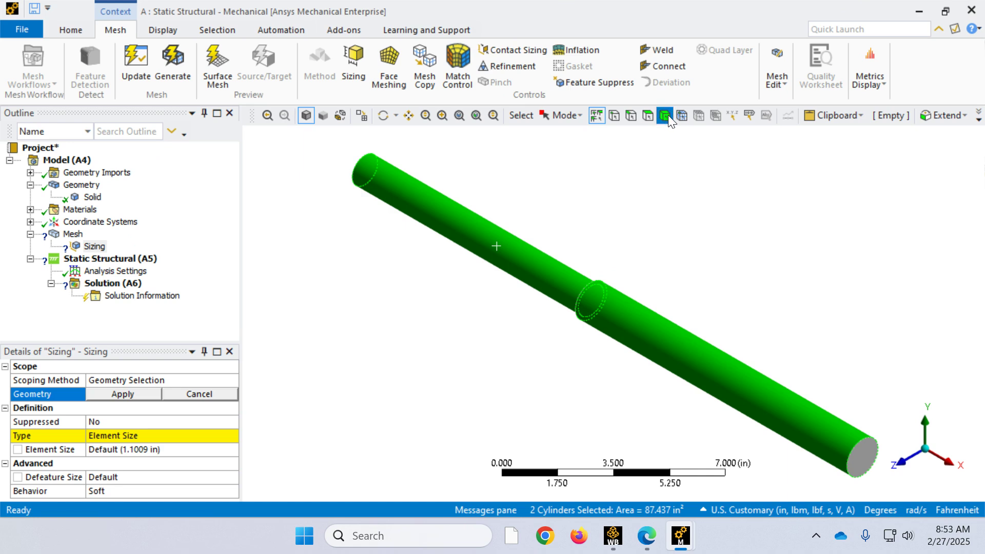
click(605, 306)
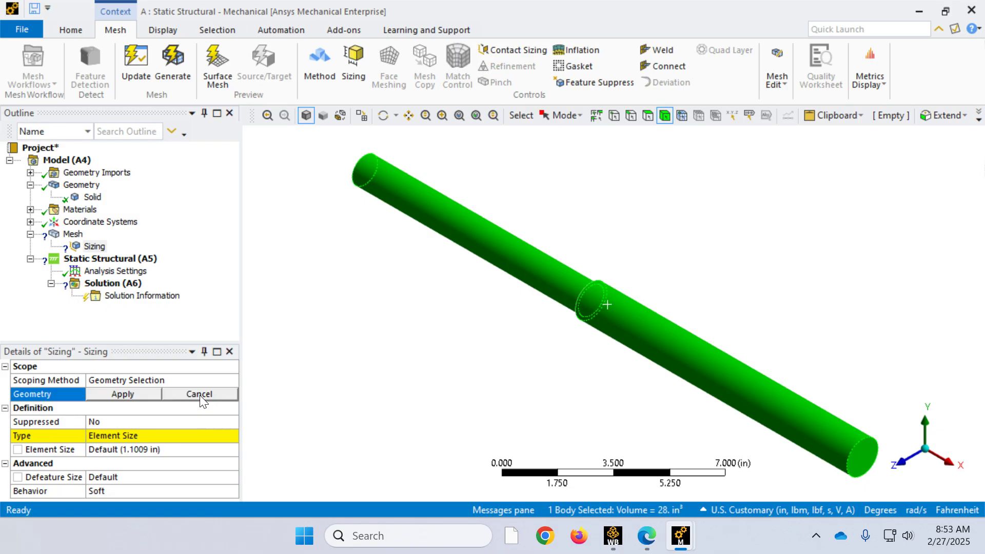
click(146, 392)
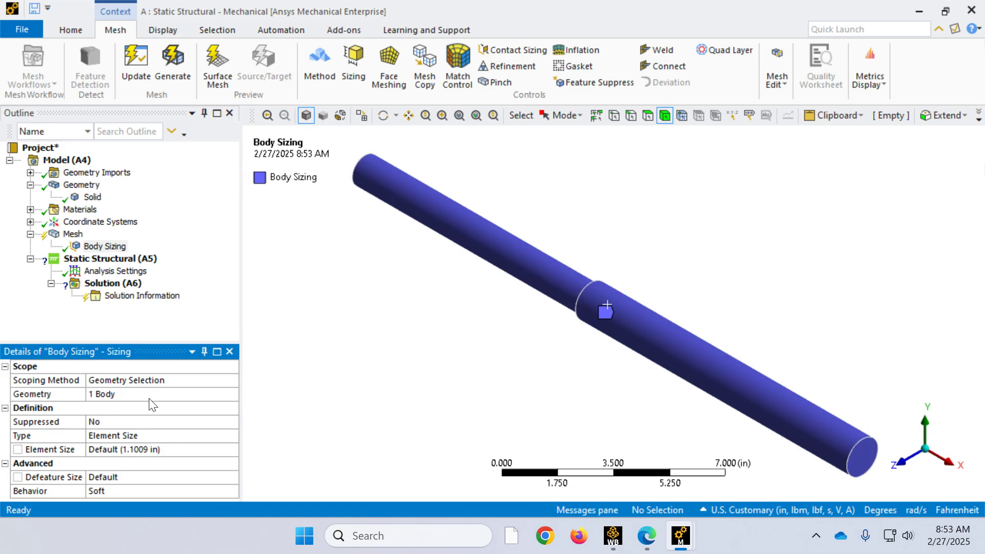
- Set the element size of the Body Sizing control to 0.2 in
click(125, 449)
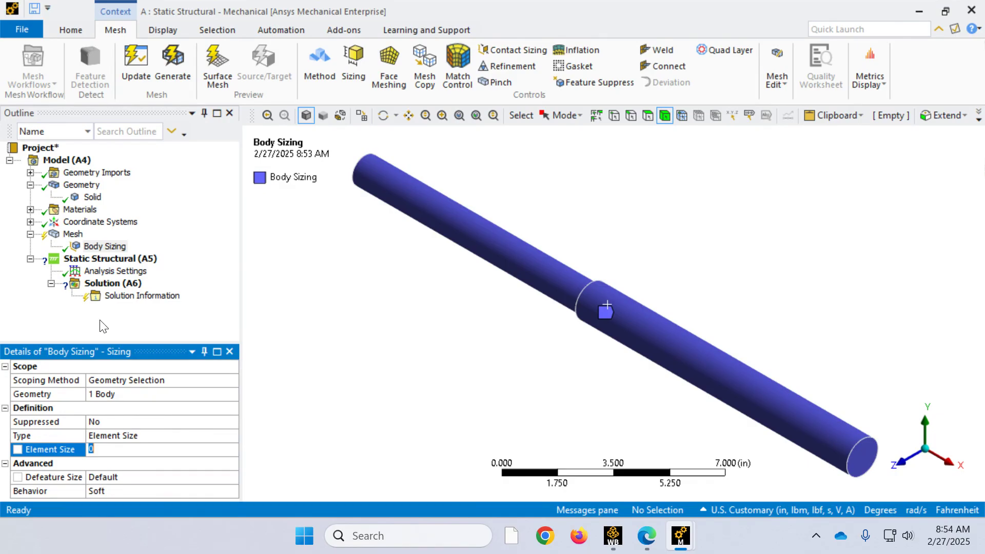
text(.2)
key(Return)
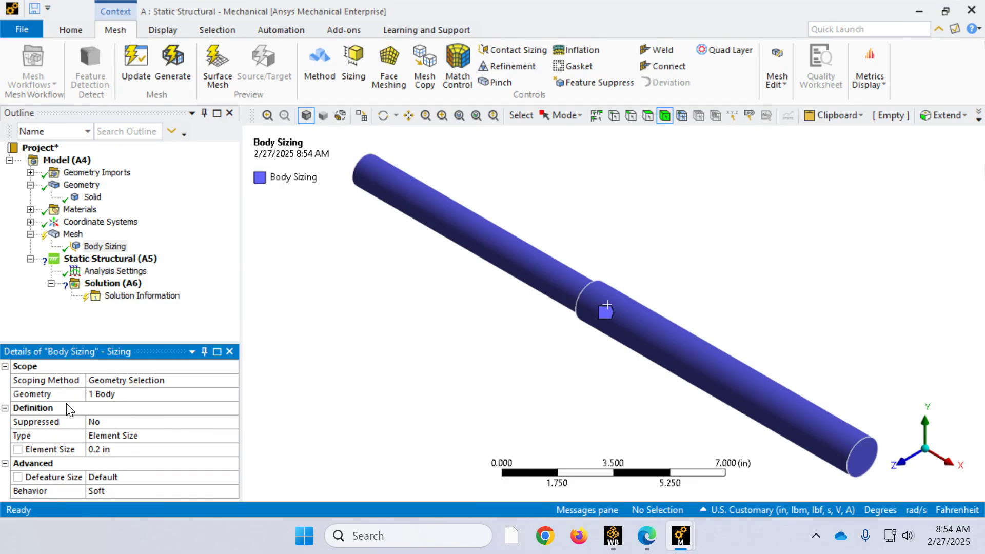
- Generate the refined mesh and inspect its elements around the step between the two cylinders
click(174, 56)
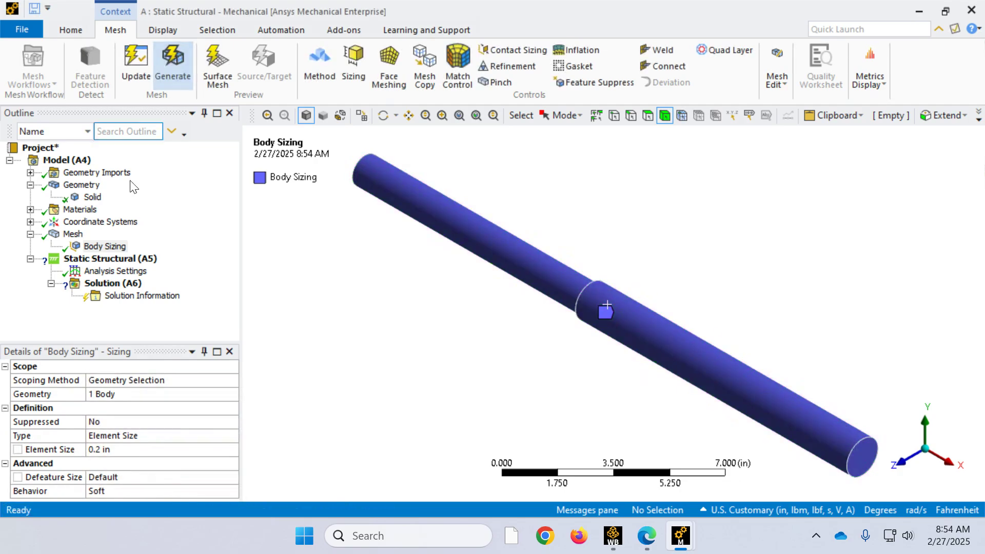
click(80, 237)
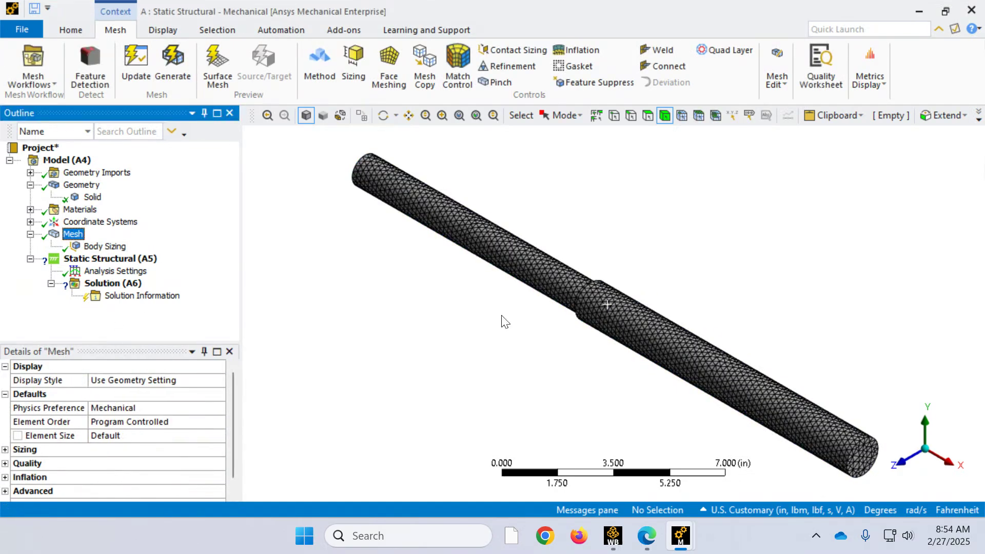
scroll(568, 349, up, 2)
scroll(569, 349, up, 3)
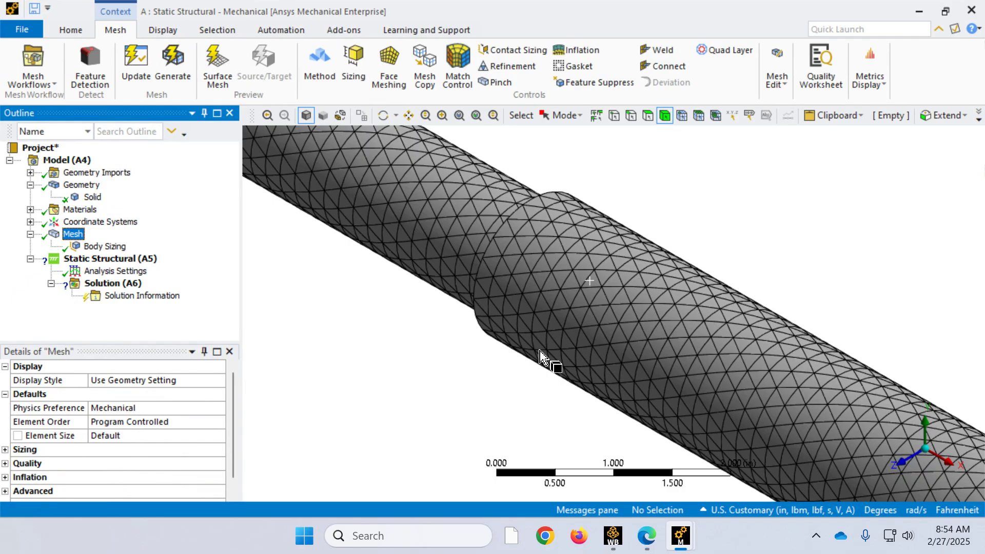
scroll(540, 354, down, 5)
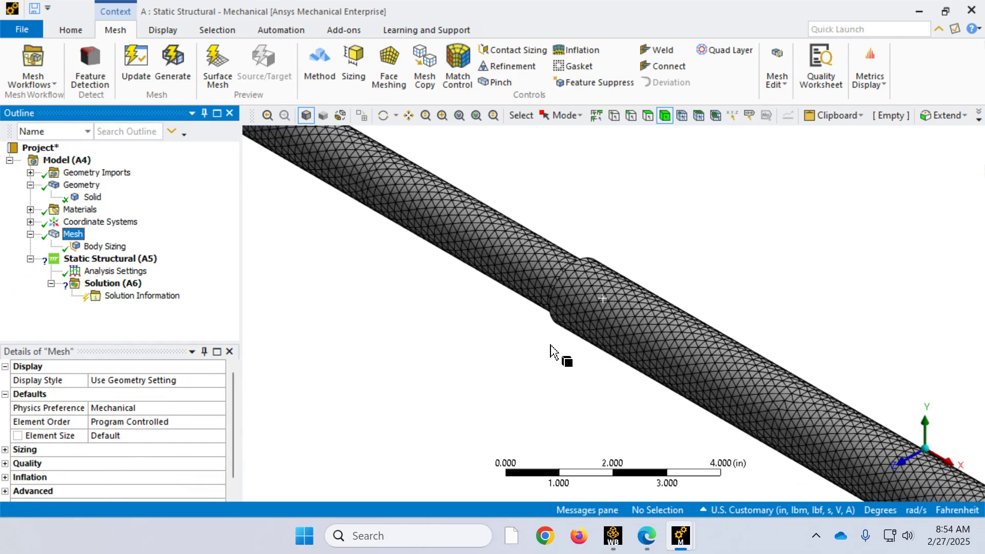
scroll(550, 353, down, 1)
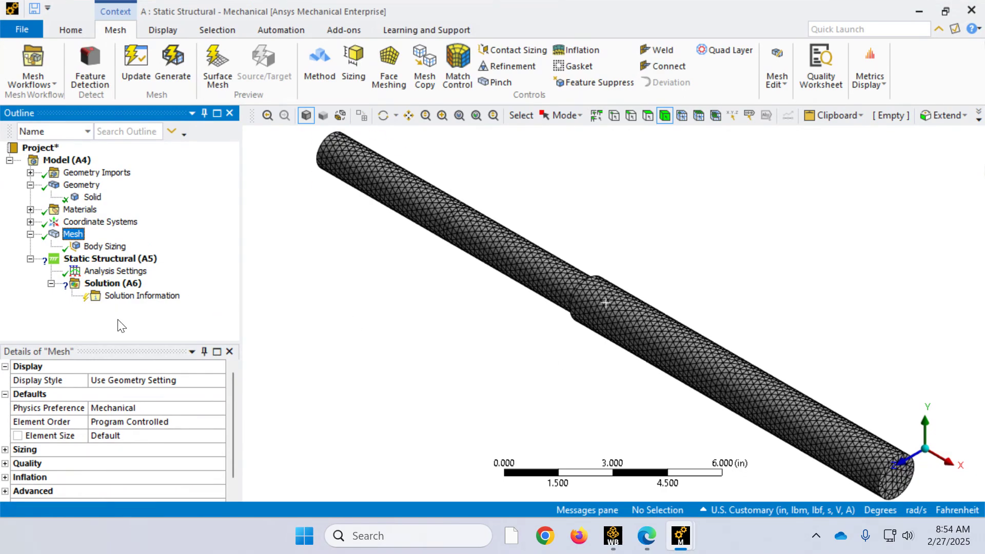
- Add a Fixed Support to the Static Structural analysis on the free end face of the thinner cylinder
click(113, 259)
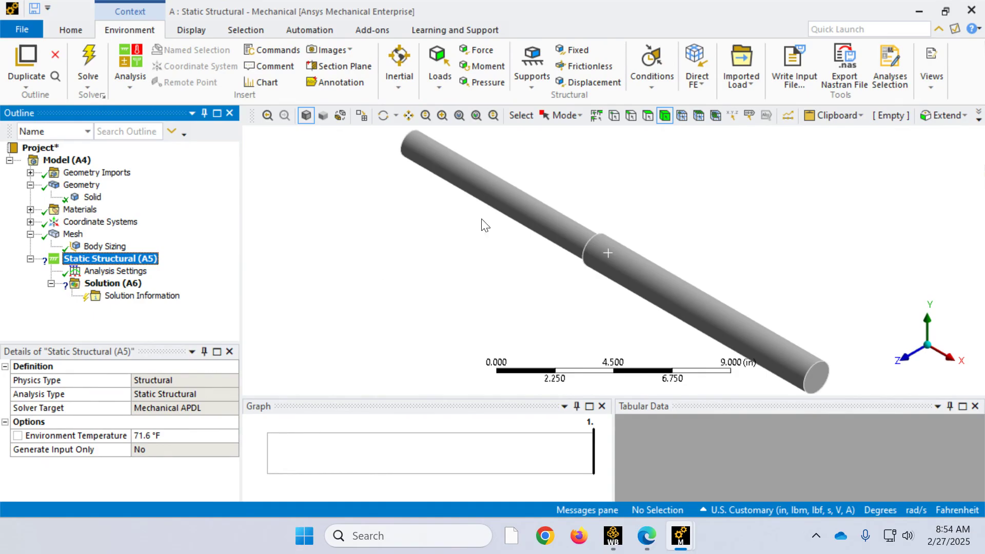
click(580, 50)
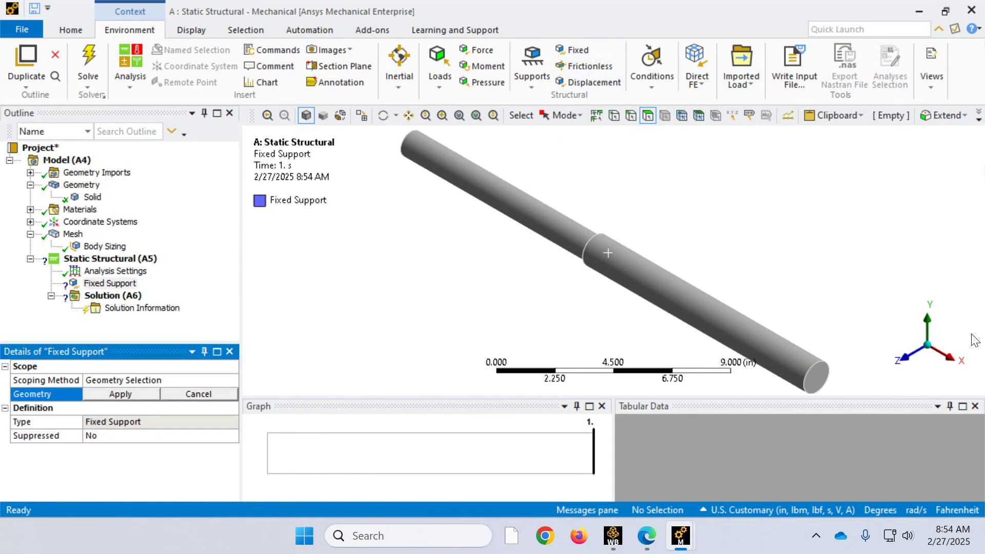
middle_drag(547, 307, 490, 340)
click(419, 266)
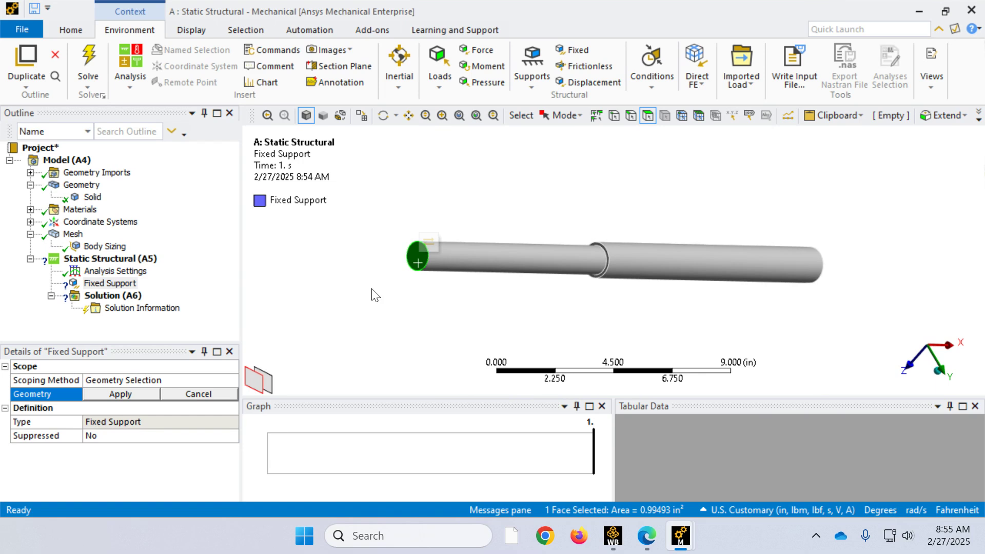
click(139, 395)
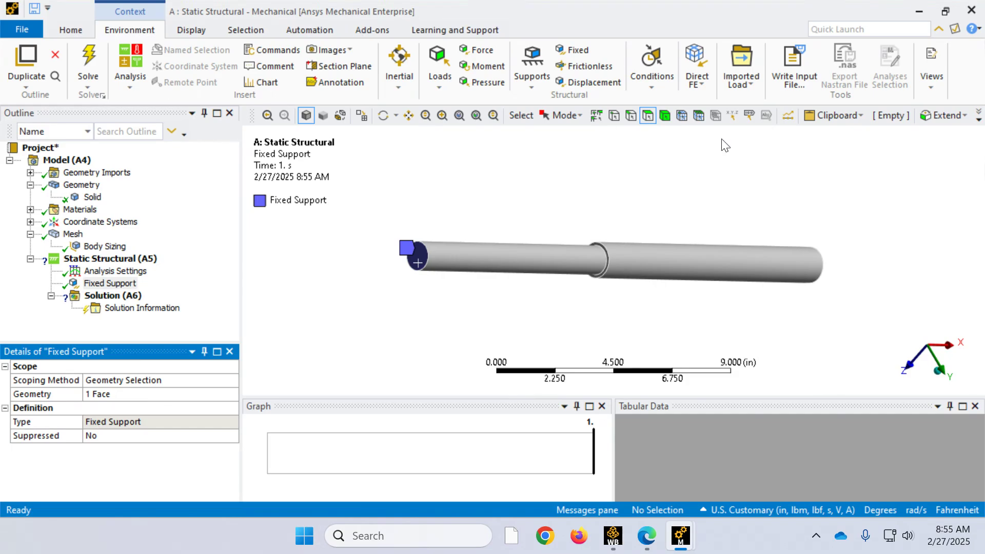
- Add a Displacement support scoped to the free end face of the thicker cylinder
middle_drag(733, 226, 702, 222)
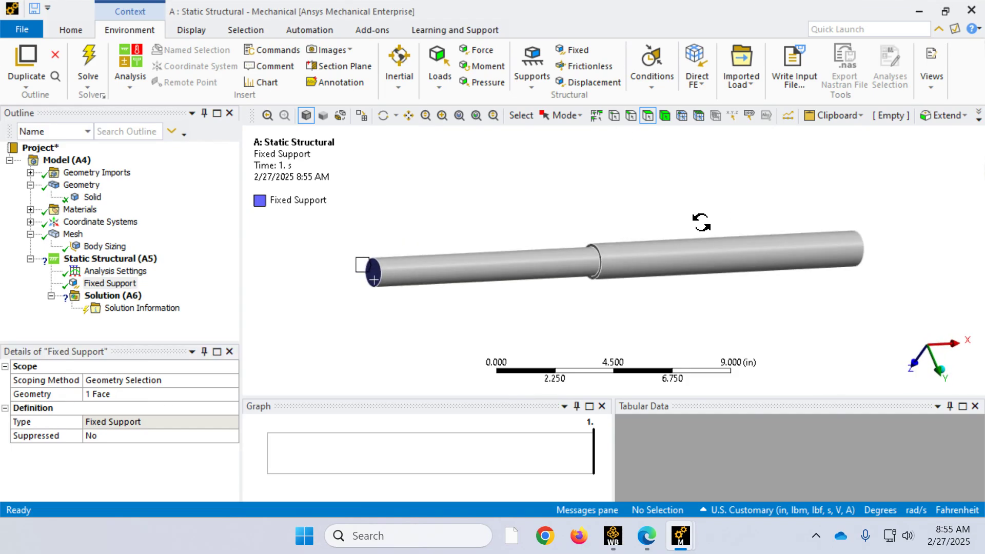
middle_drag(702, 222, 561, 223)
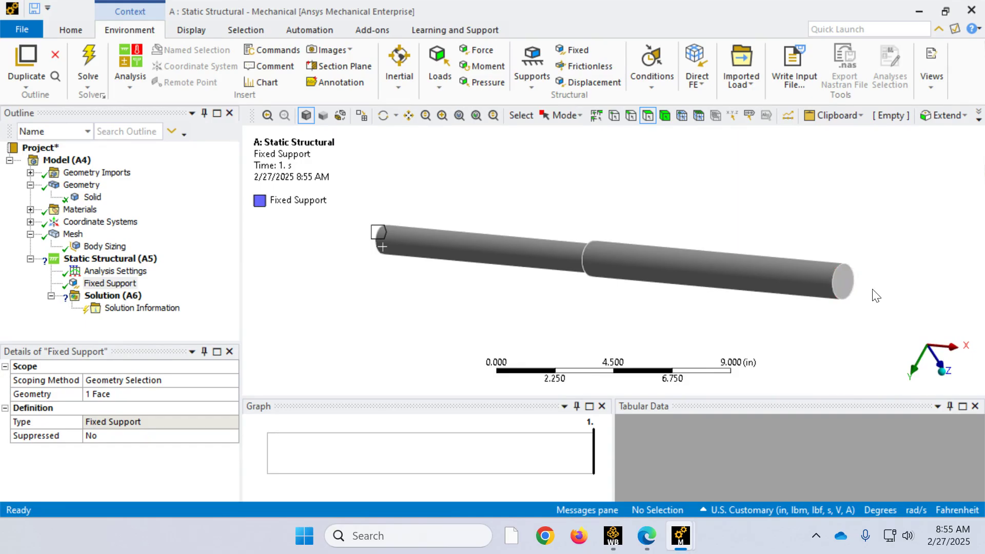
click(594, 82)
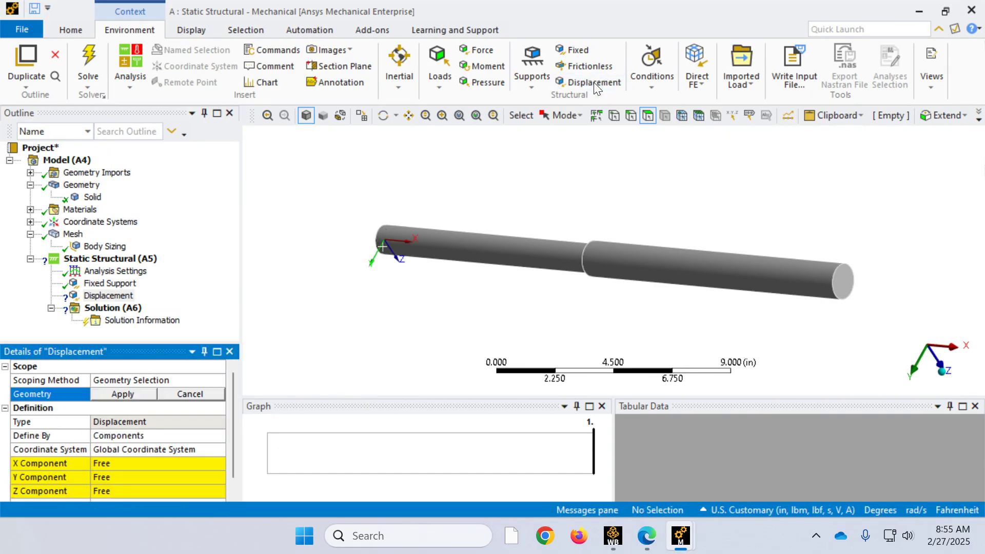
click(841, 288)
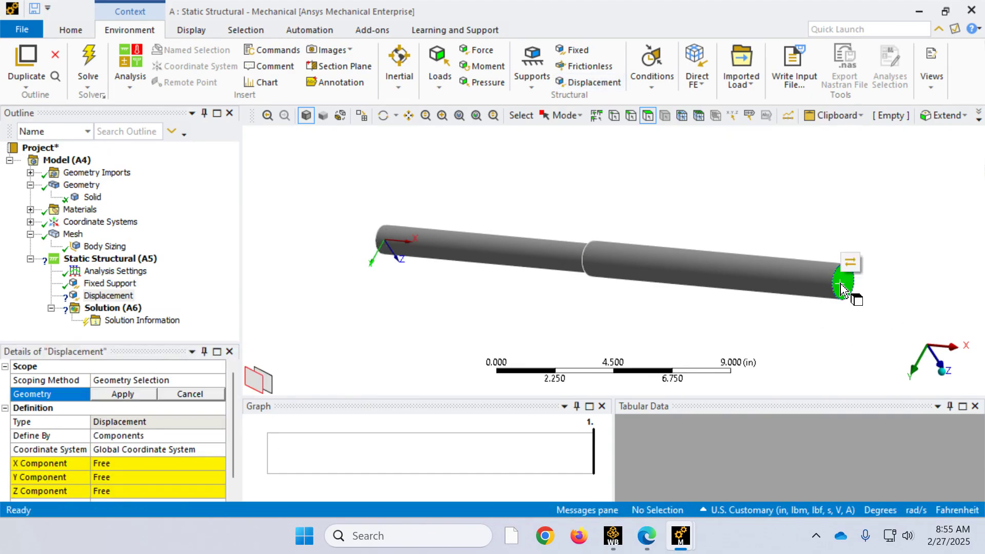
click(135, 396)
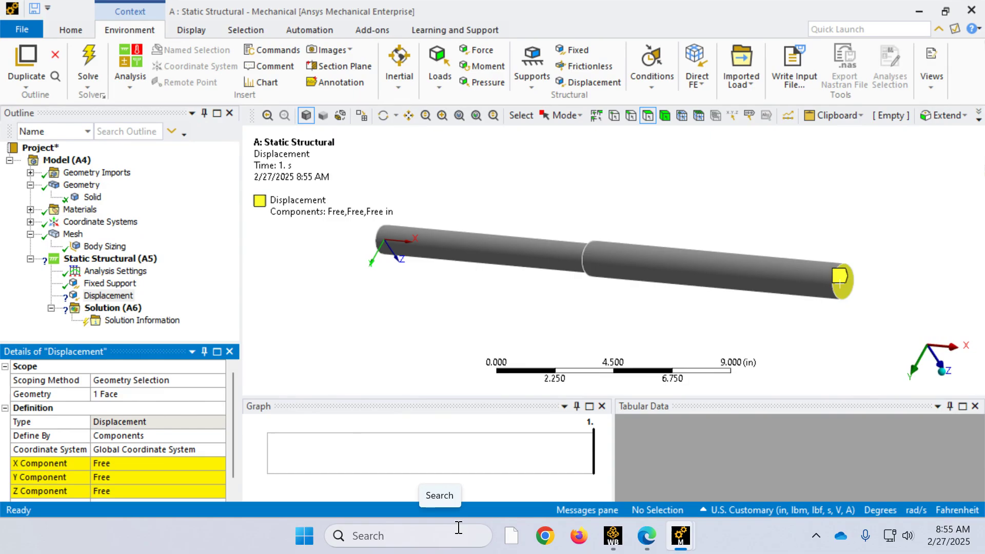
- Set the Displacement's X component to 0.002 in and its Y and Z components to 0 in
click(106, 465)
text(.002)
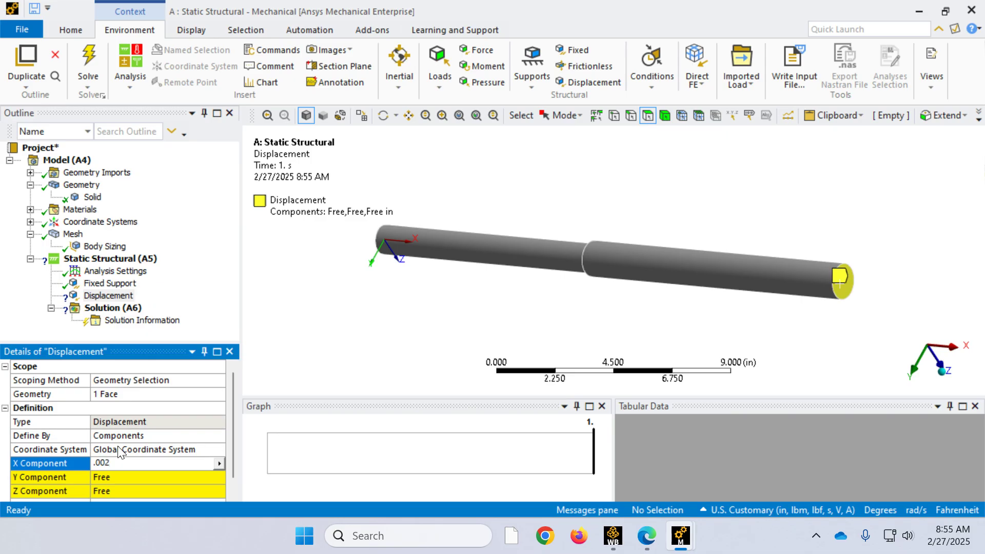
click(129, 479)
text(0)
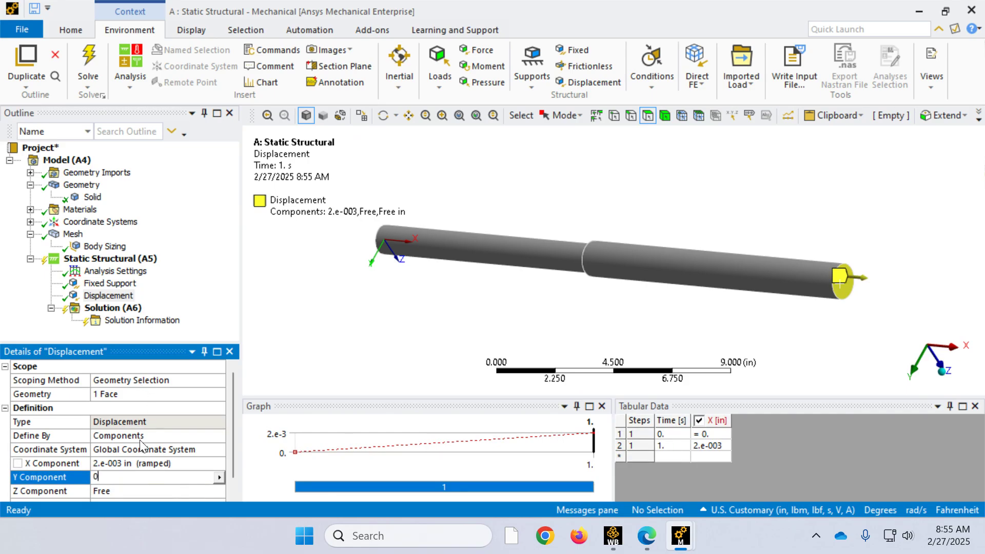
click(117, 489)
text(0)
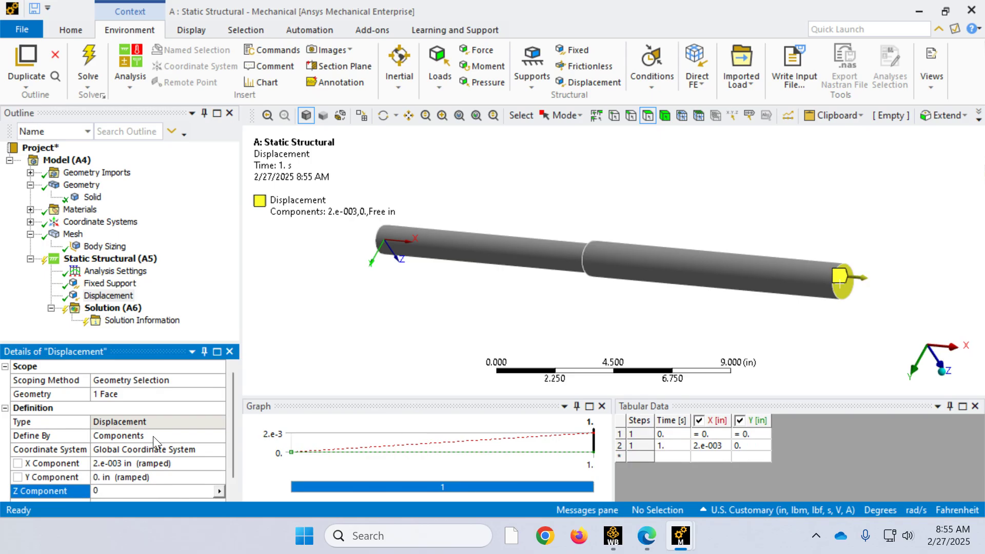
key(Return)
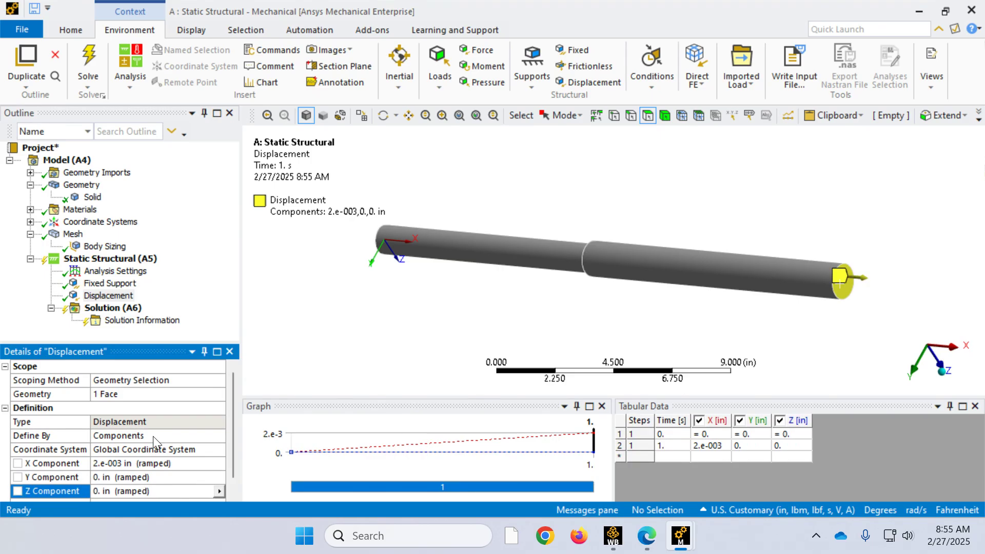
- Add a Force load to the Static Structural analysis on the ring-shaped shoulder face between the two cylinders
middle_drag(633, 300, 603, 312)
scroll(600, 307, down, 4)
scroll(597, 293, up, 1)
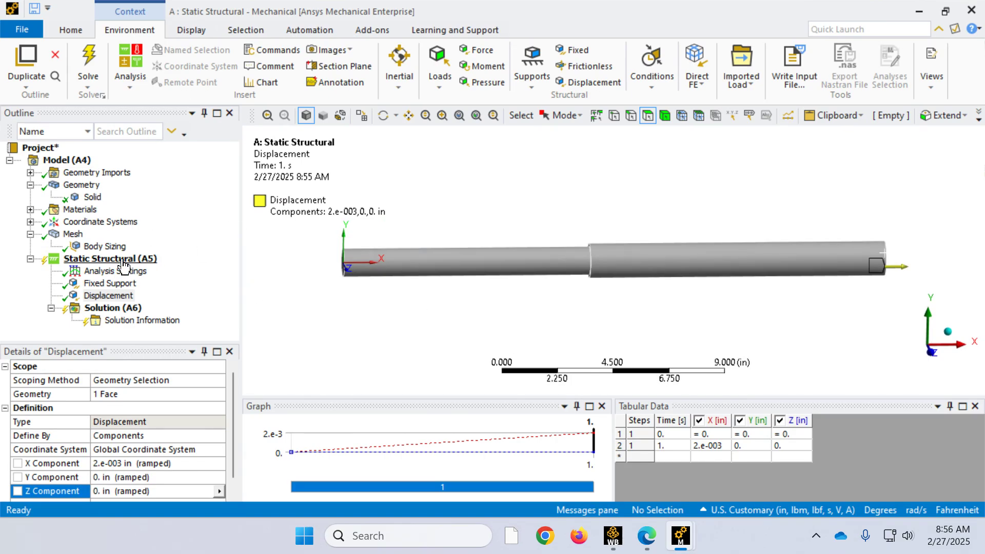
click(145, 259)
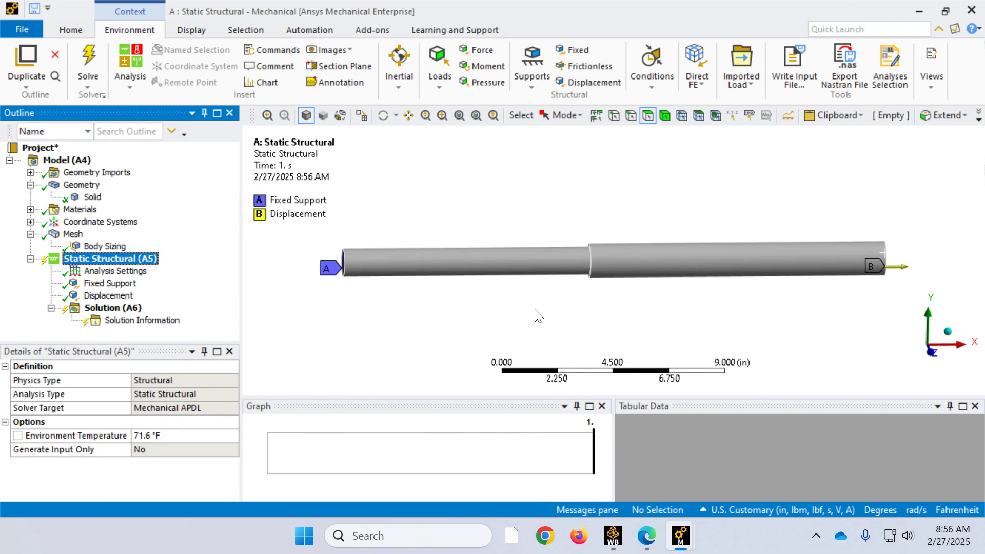
middle_drag(539, 316, 606, 323)
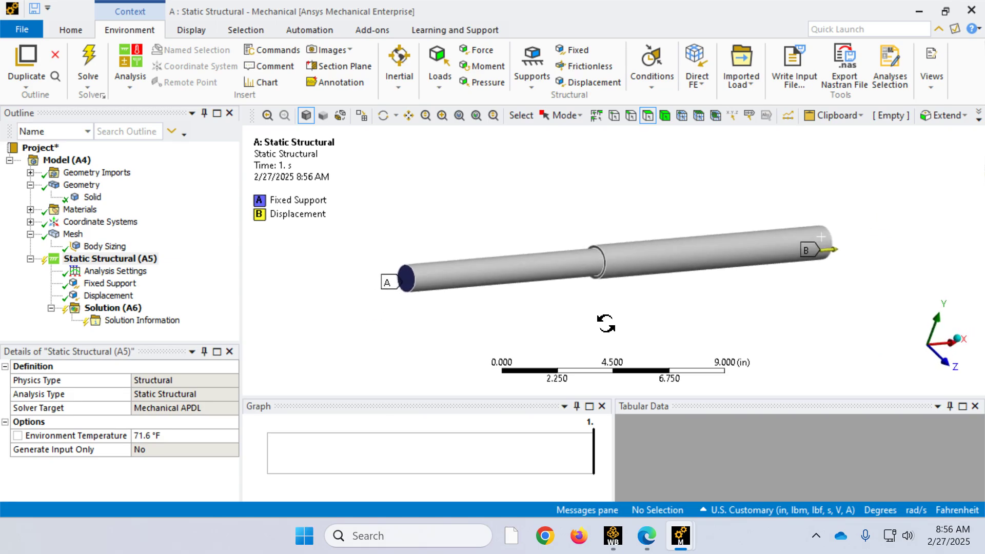
scroll(598, 321, up, 6)
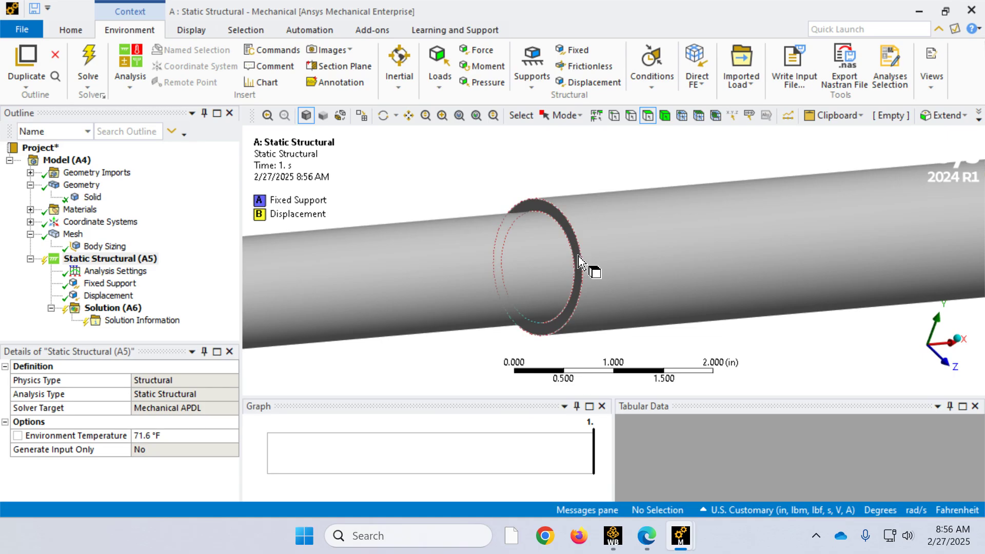
click(471, 51)
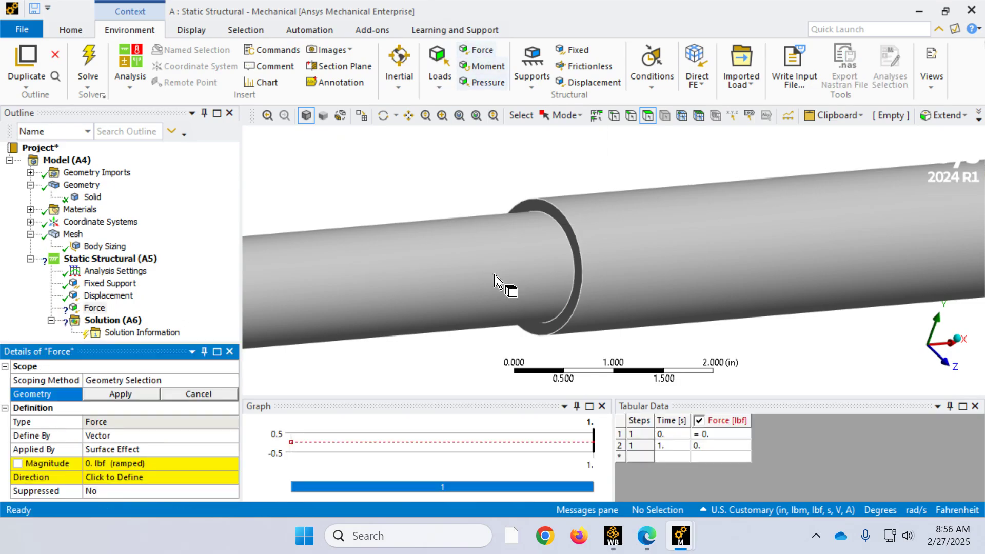
click(563, 239)
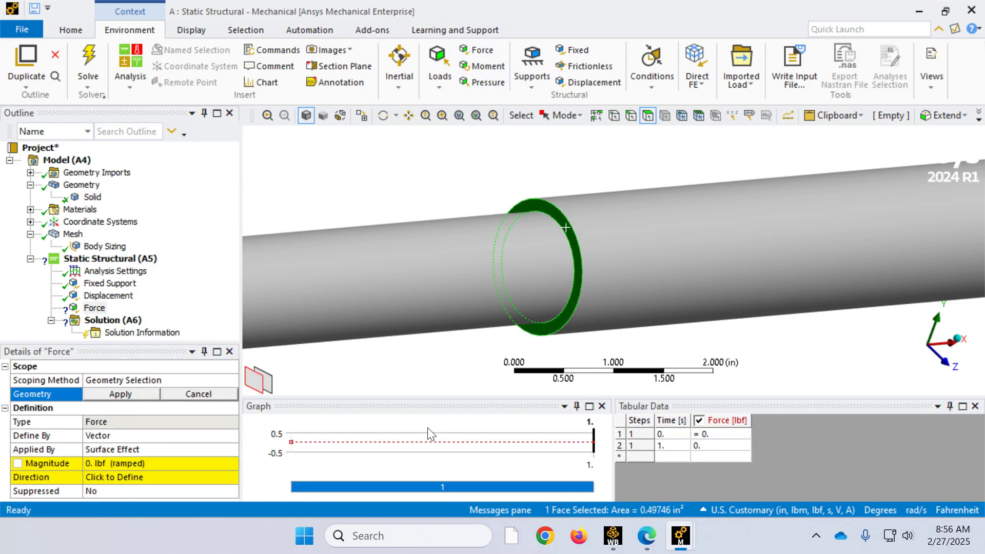
click(121, 393)
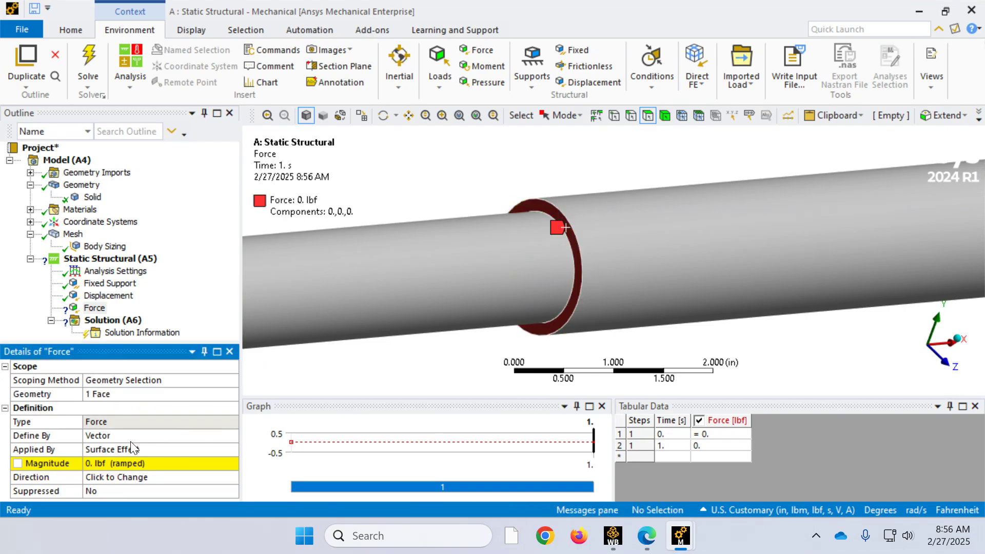
- Define the Force by components and set its X component to 10000 lbf
click(128, 436)
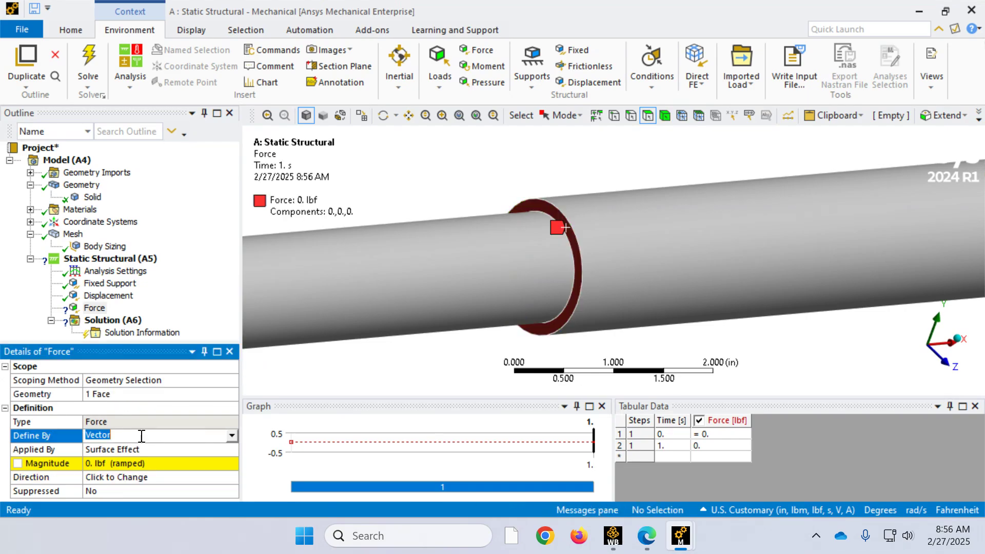
click(232, 436)
click(118, 458)
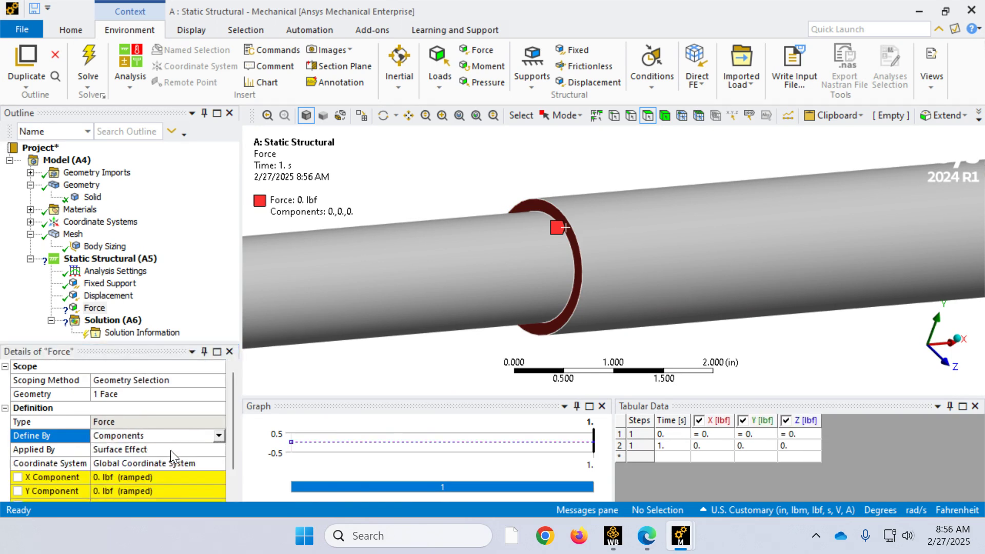
scroll(154, 488, down, 1)
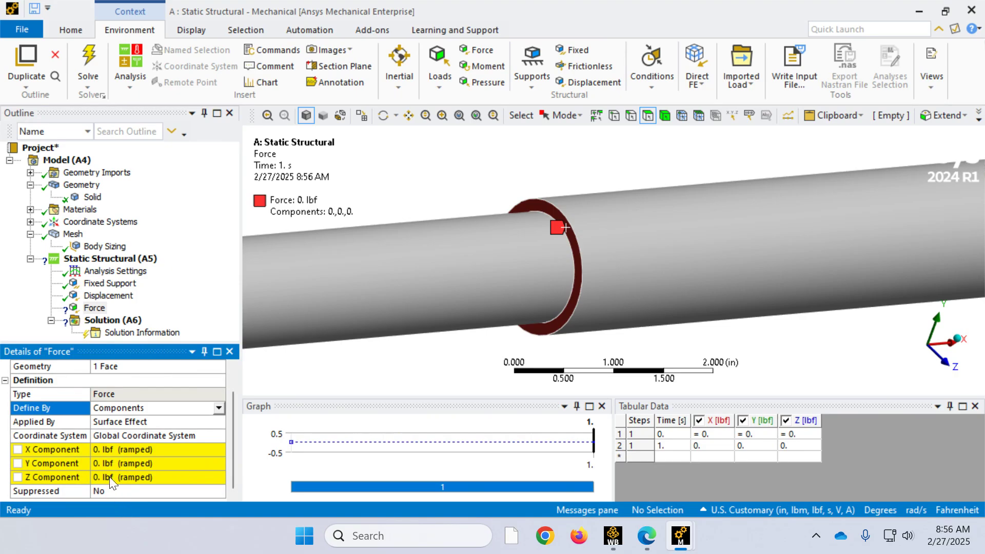
click(109, 449)
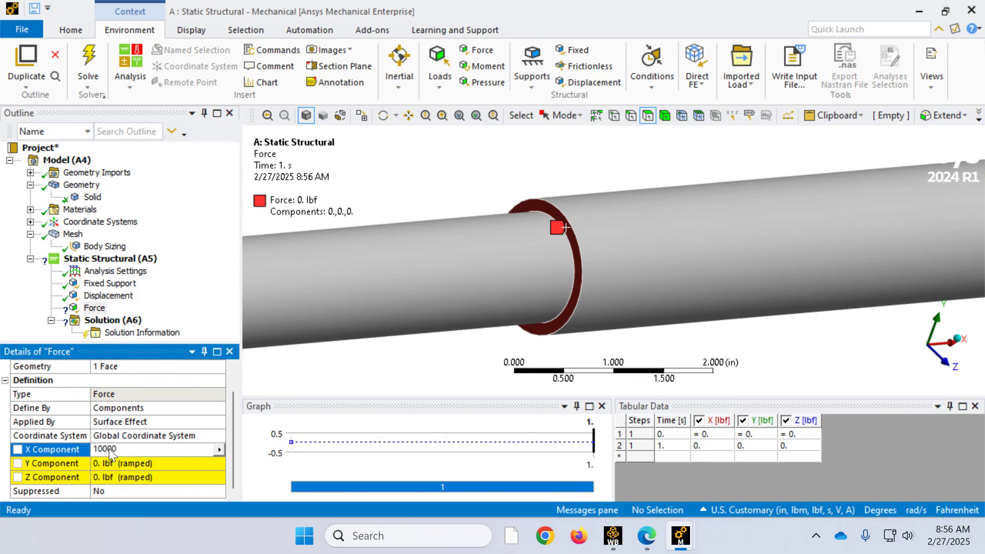
key(Return)
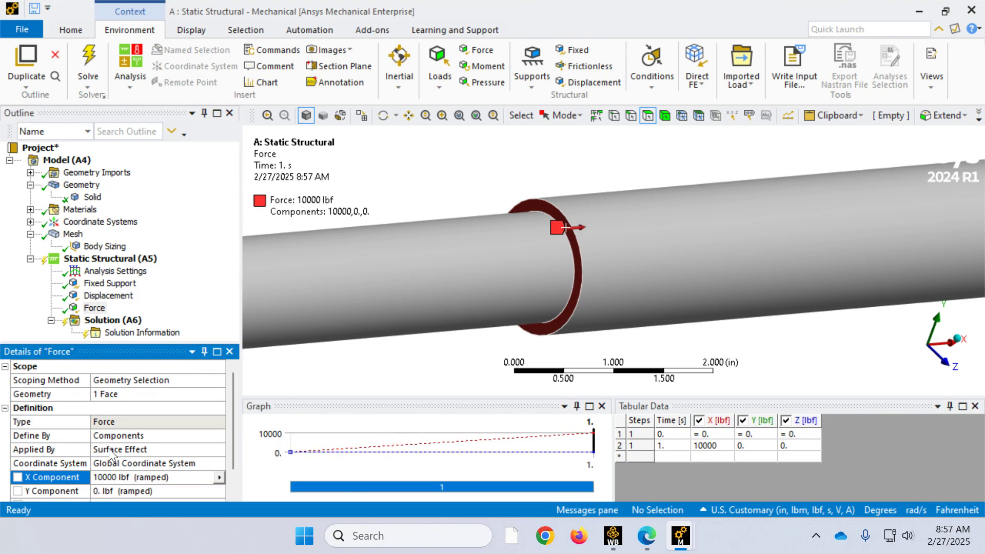
- Review all the applied loads and supports on the bar, then solve the analysis, declining firewall access for mpiexec
click(99, 261)
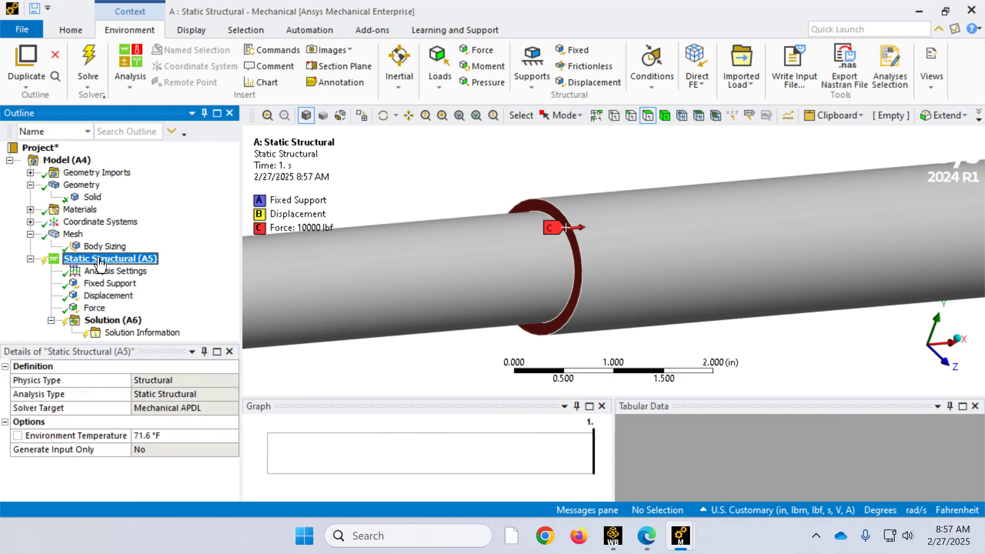
scroll(455, 256, down, 5)
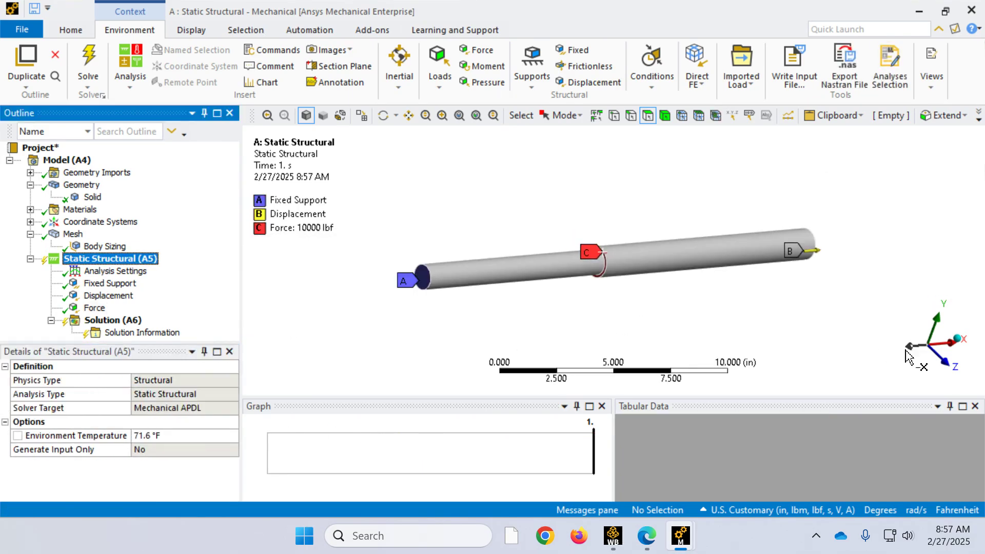
middle_drag(594, 332, 523, 326)
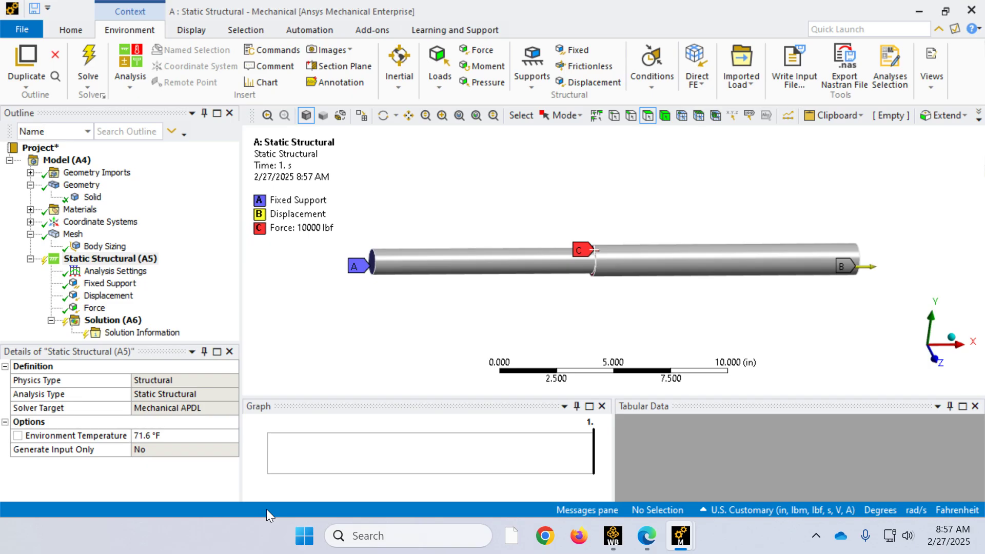
click(87, 66)
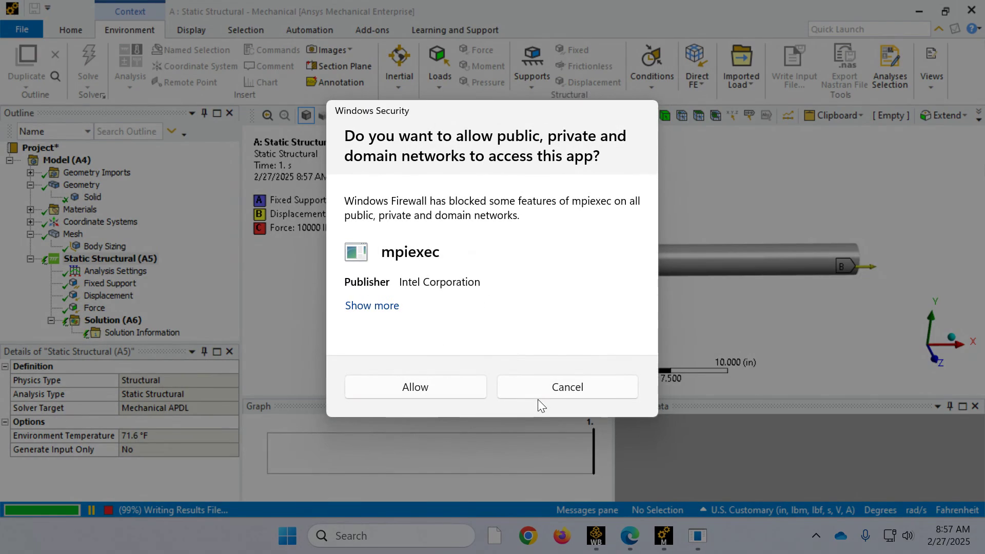
click(550, 387)
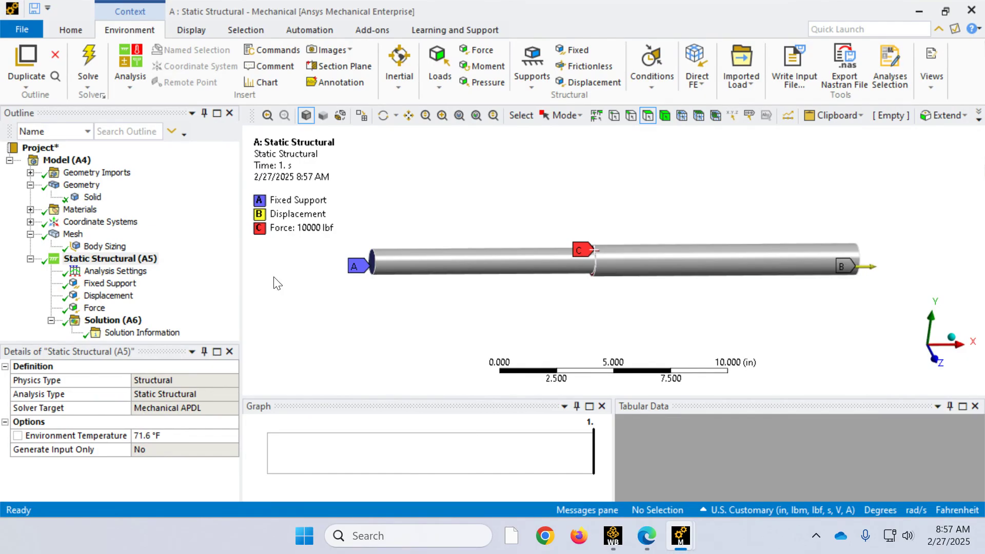
- Add a Total Deformation result for all bodies to the Solution and evaluate it
click(103, 320)
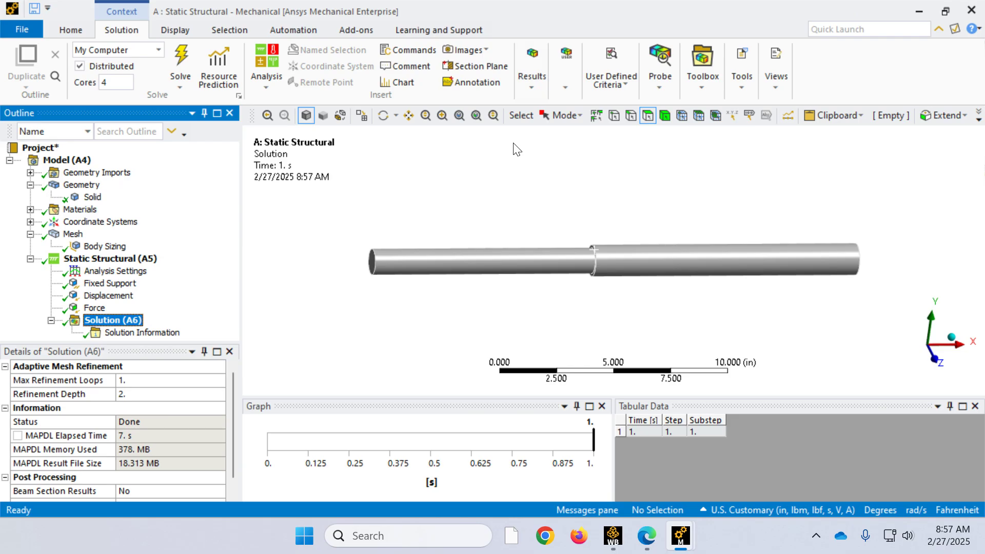
click(532, 86)
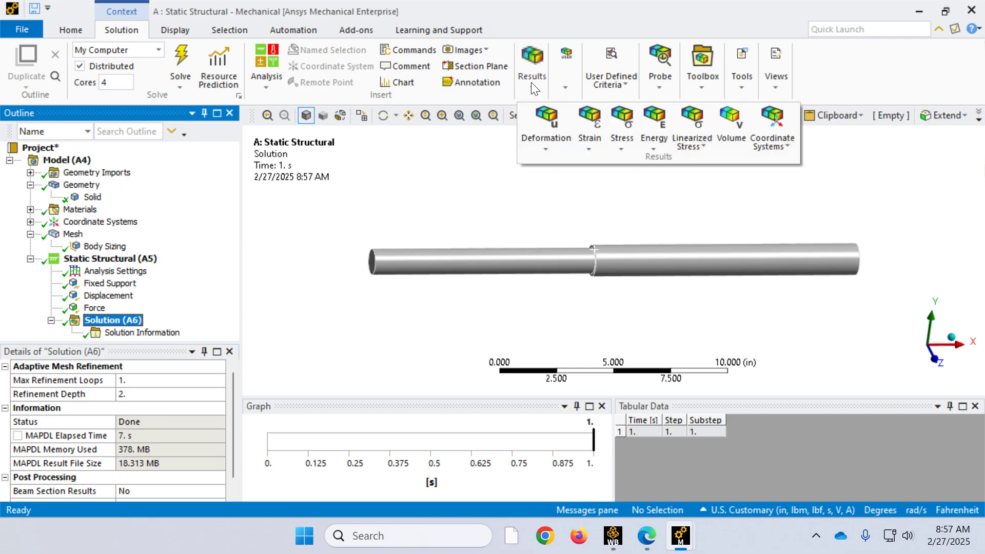
click(525, 132)
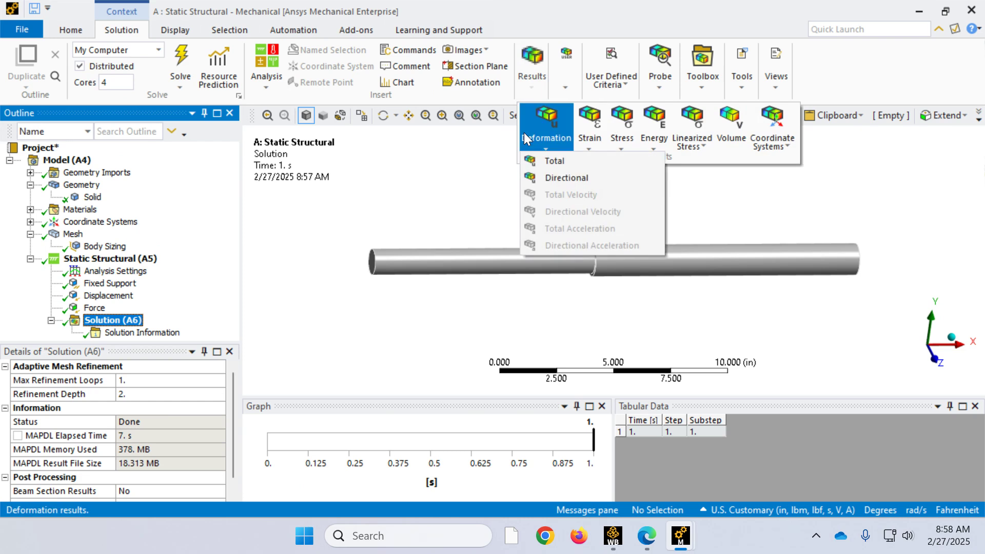
click(540, 161)
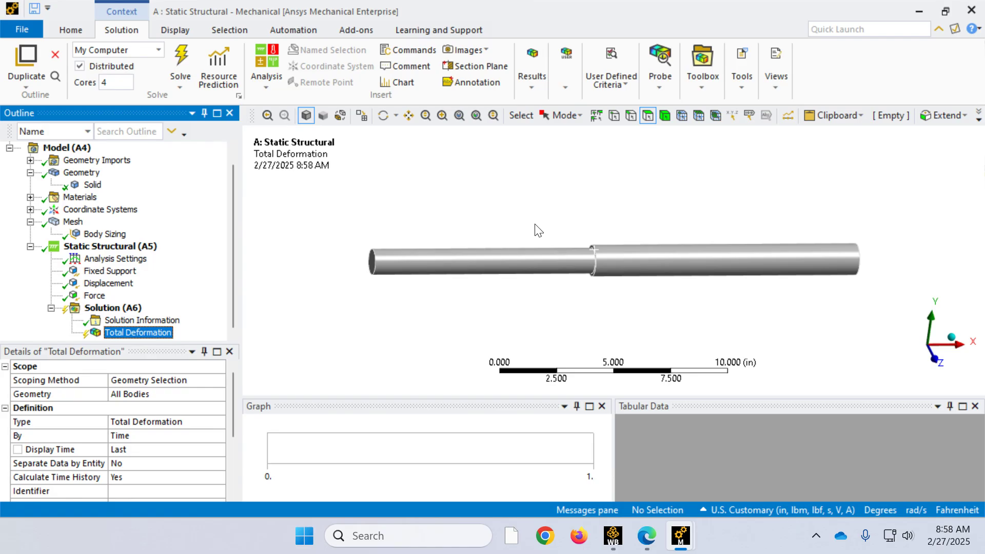
click(177, 51)
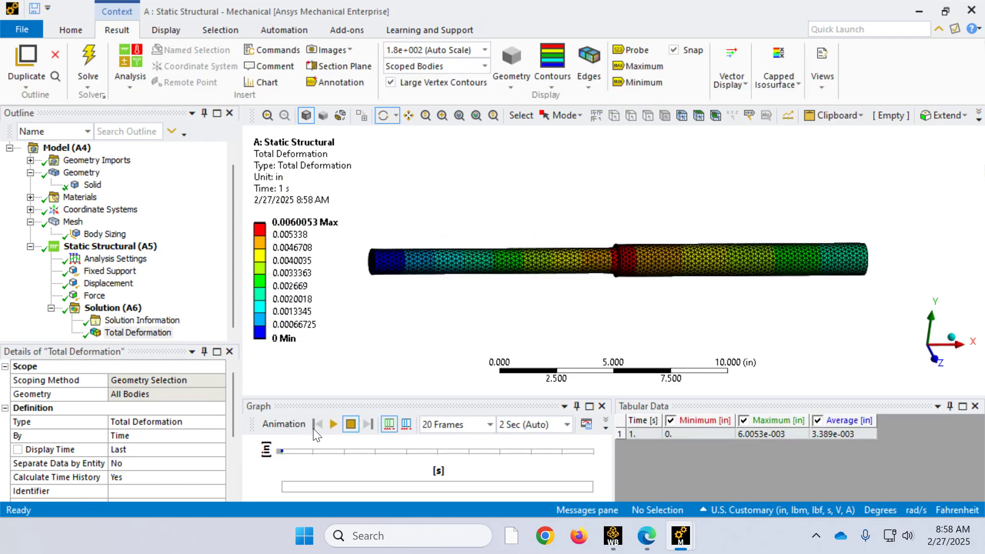
- Animate the Total Deformation result and inspect the deformed mesh around the step between the two cylinders
click(333, 424)
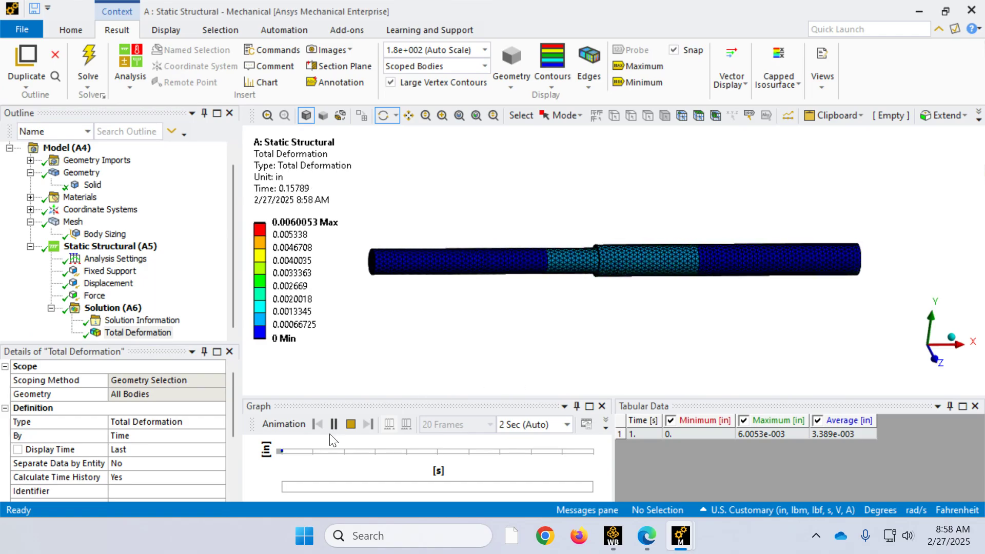
click(351, 424)
scroll(638, 292, up, 6)
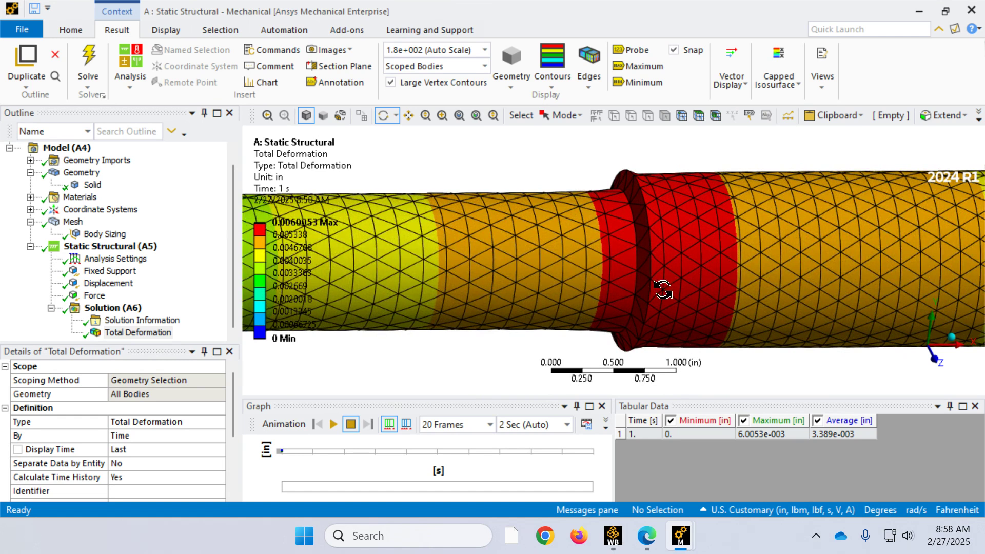
scroll(654, 278, down, 3)
scroll(654, 277, down, 1)
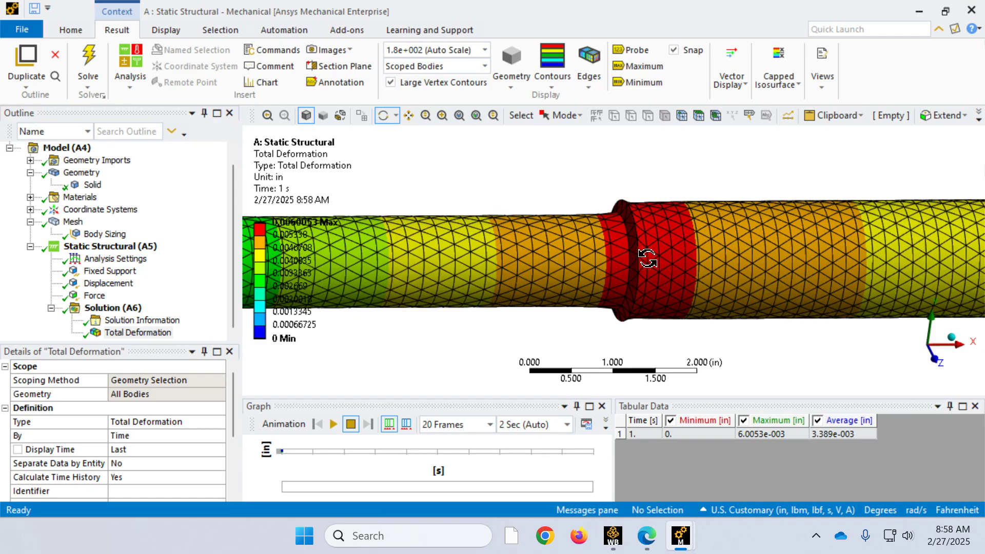
key(F7)
scroll(646, 262, up, 3)
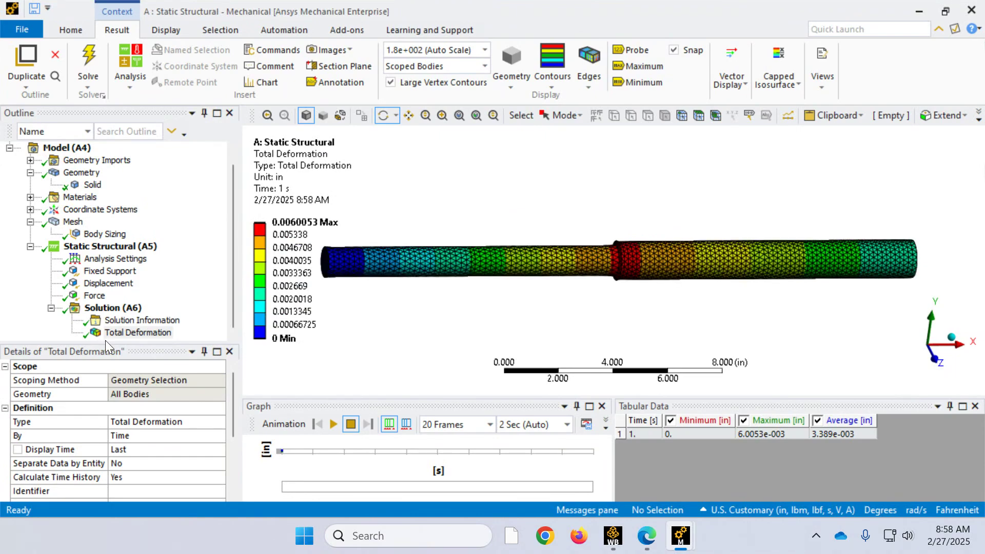
- Duplicate Total Deformation without results, change the copy's type to Directional Deformation along the X axis, and evaluate it
right_click(124, 333)
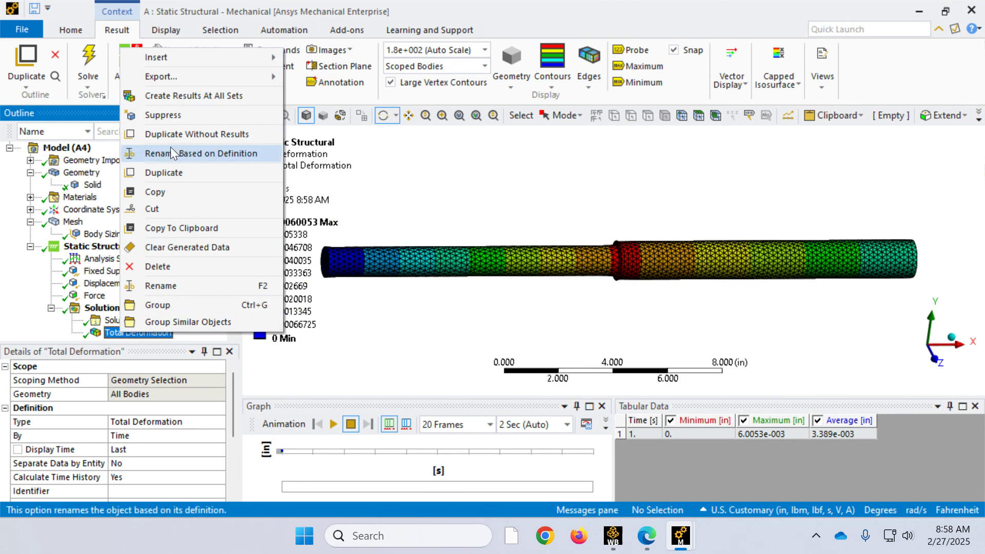
click(181, 135)
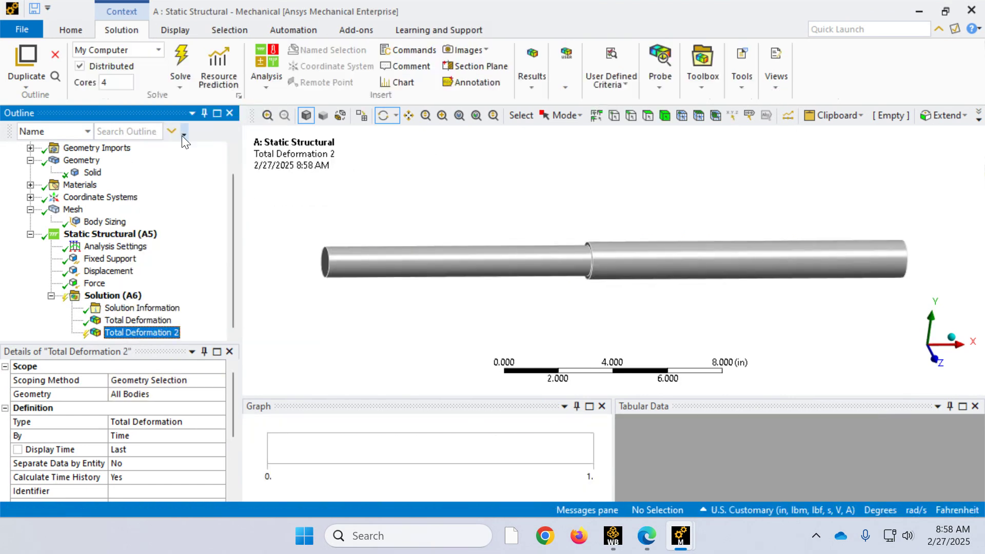
click(181, 422)
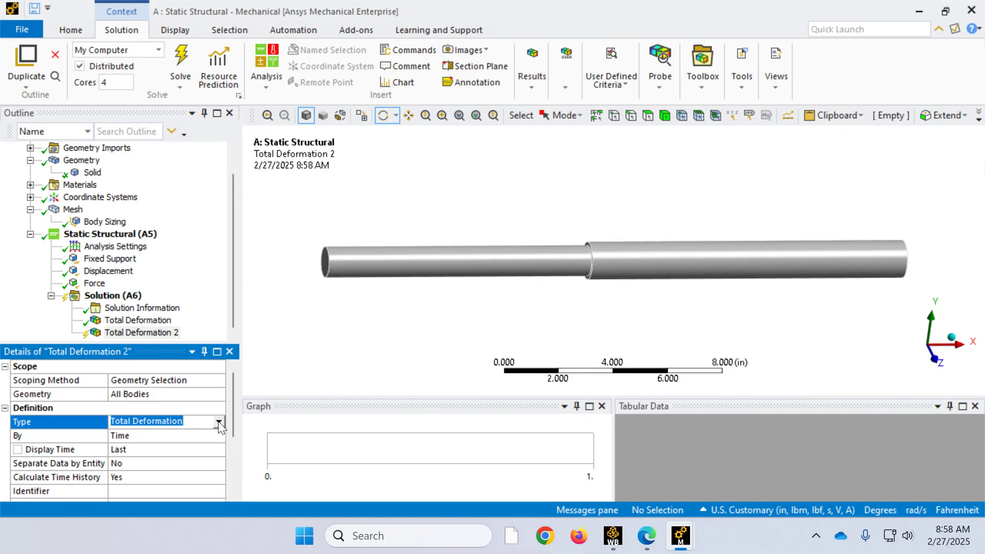
click(218, 421)
click(186, 445)
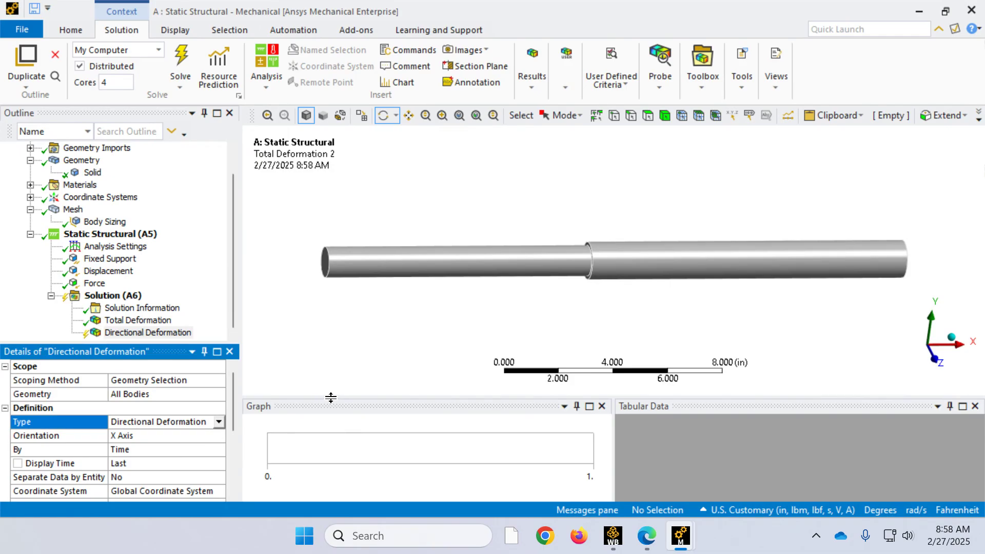
click(941, 366)
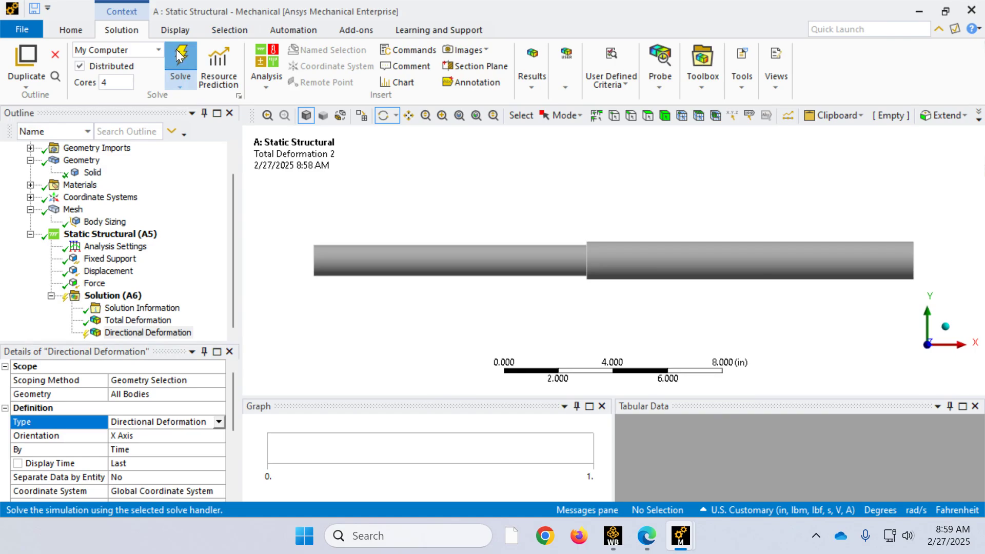
click(180, 70)
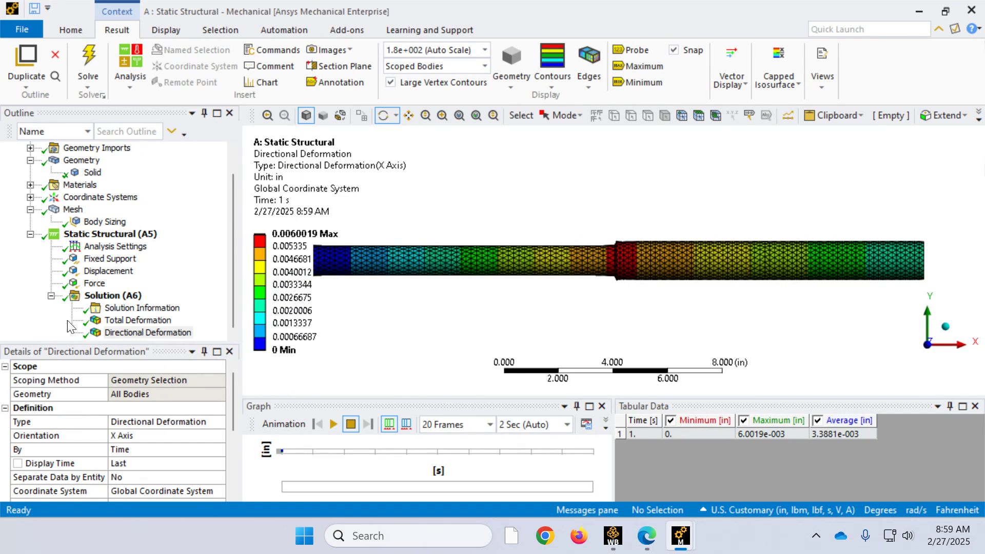
click(112, 296)
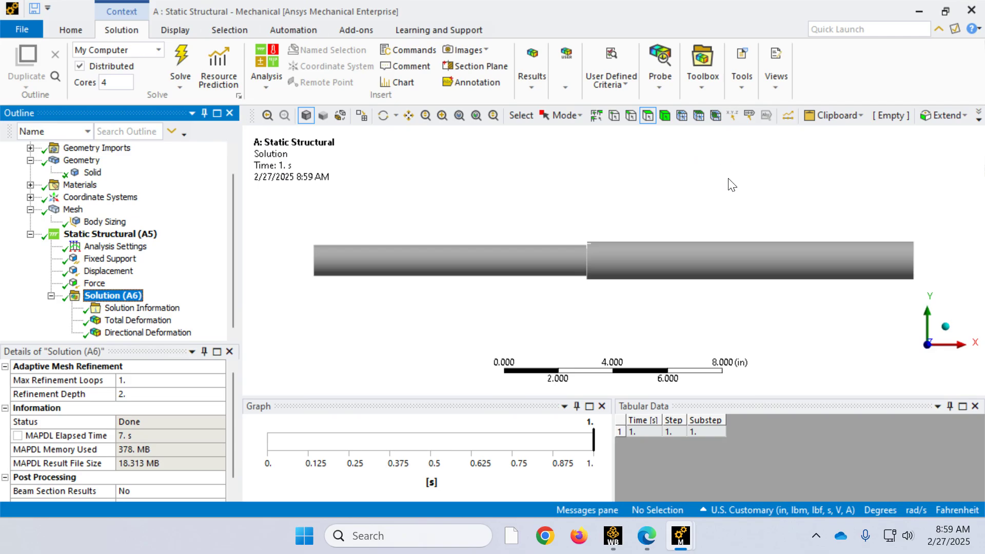
click(703, 86)
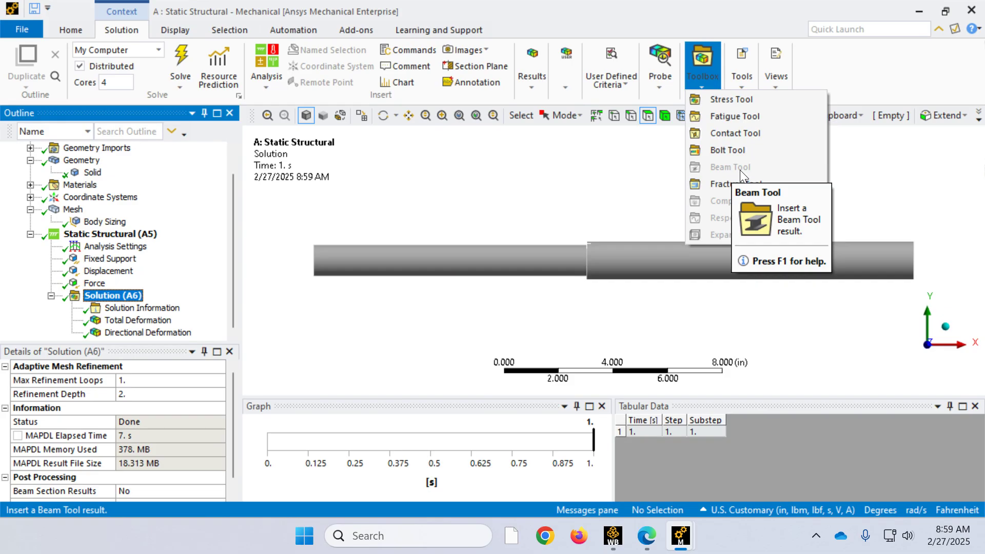
click(857, 66)
click(743, 63)
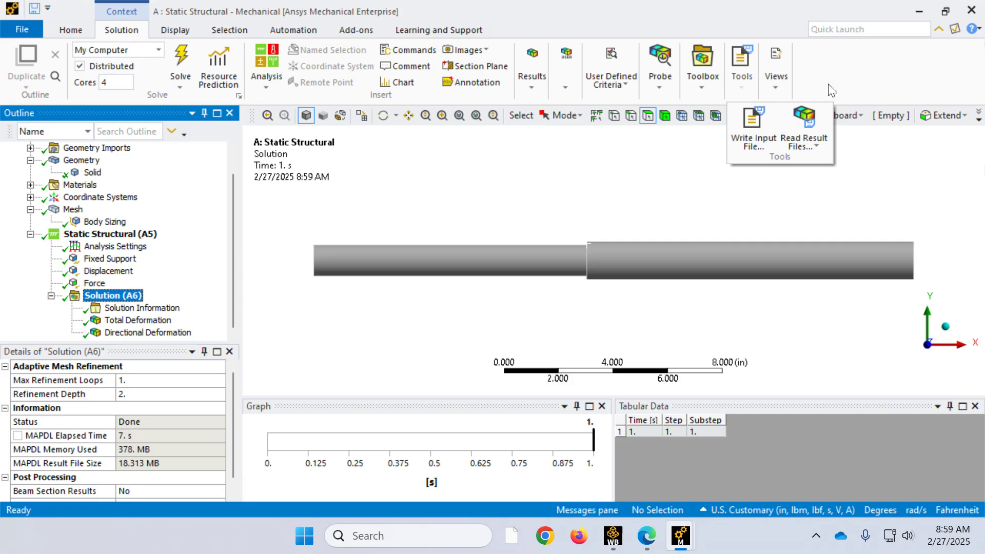
- Add a Normal Stress result along the X axis for all bodies to the Solution and evaluate it
click(532, 77)
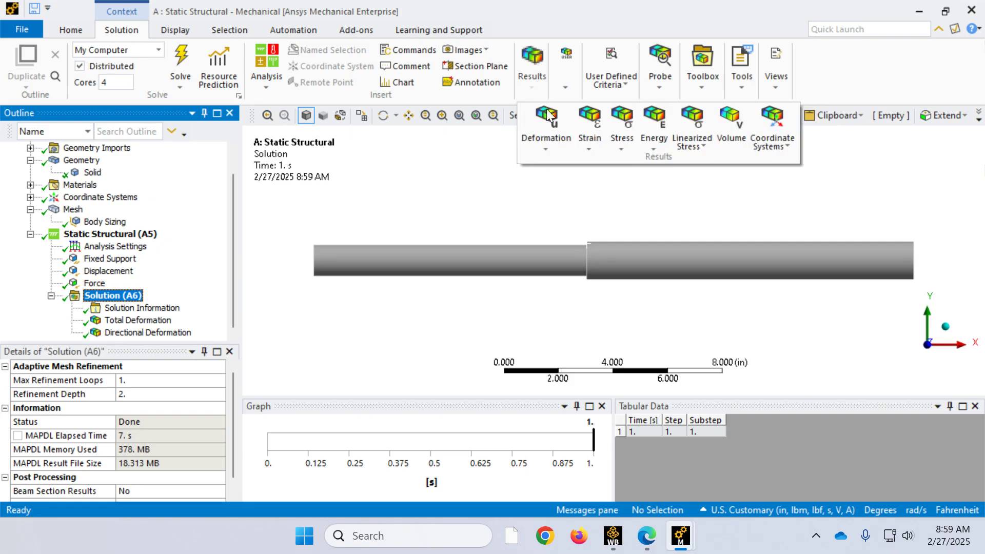
click(617, 141)
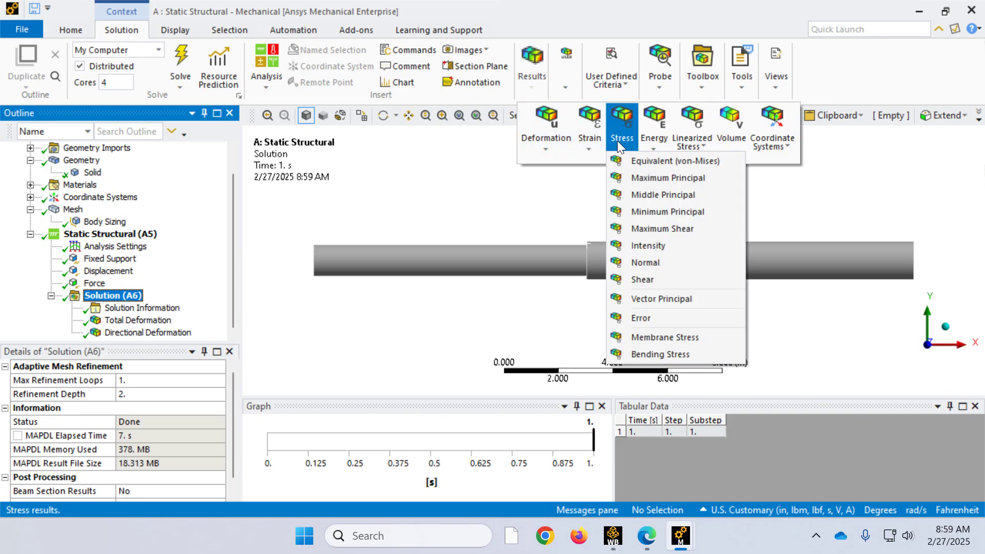
click(642, 261)
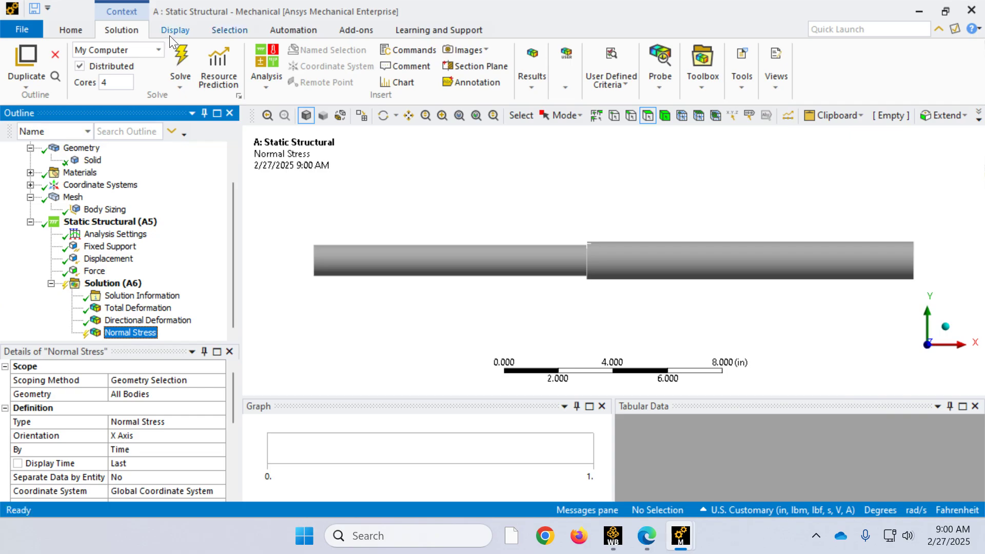
click(176, 63)
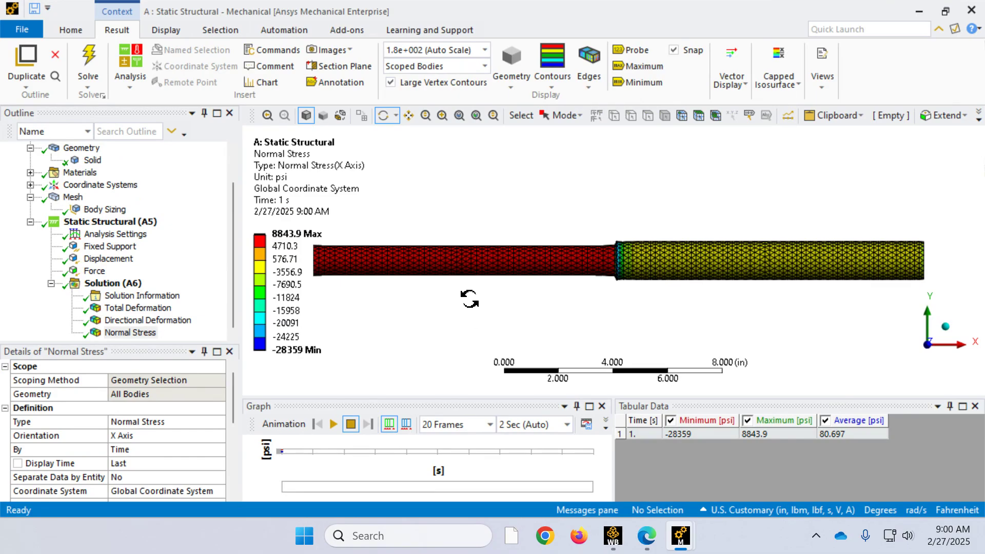
- Place normal stress probe annotations at four points on the thinner cylinder and three points on the thicker cylinder
click(635, 50)
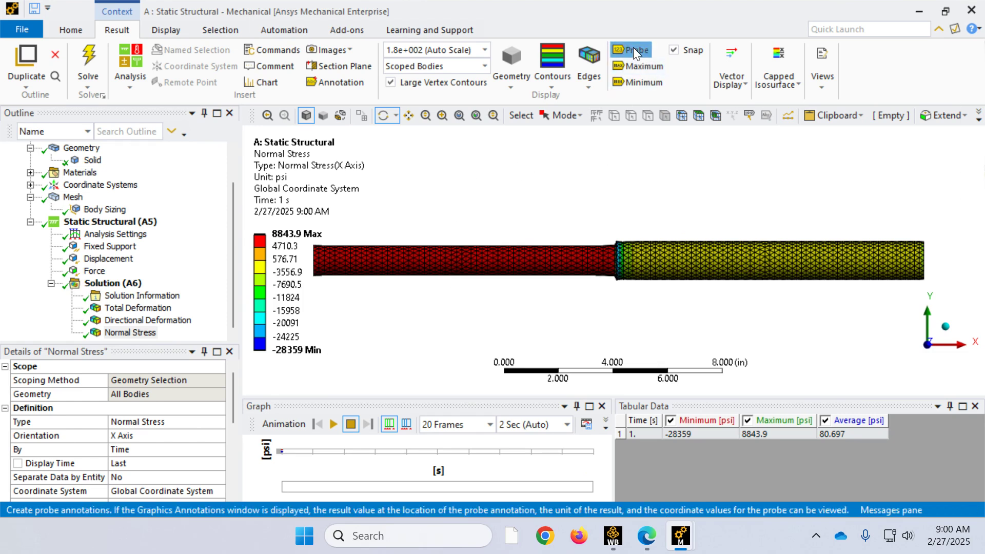
click(470, 255)
click(513, 261)
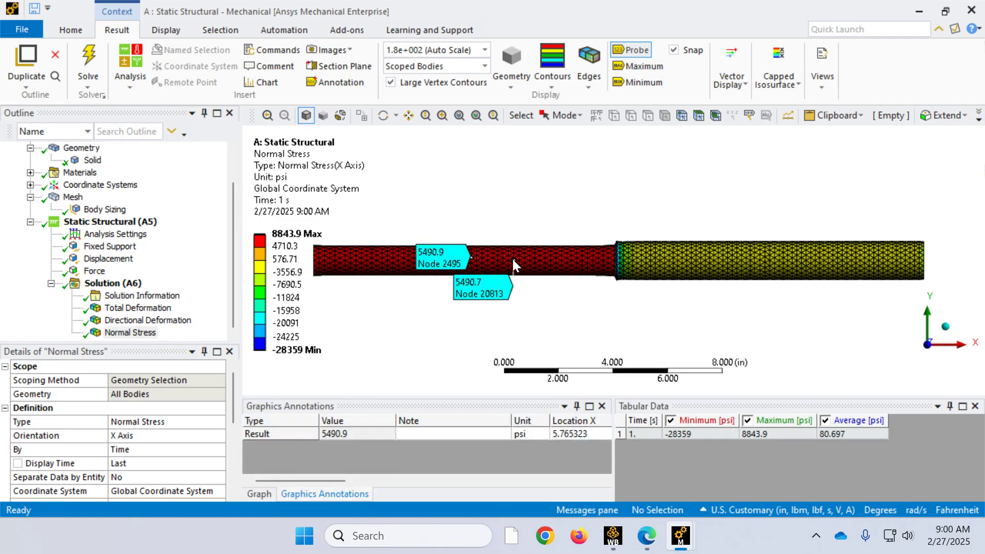
click(556, 263)
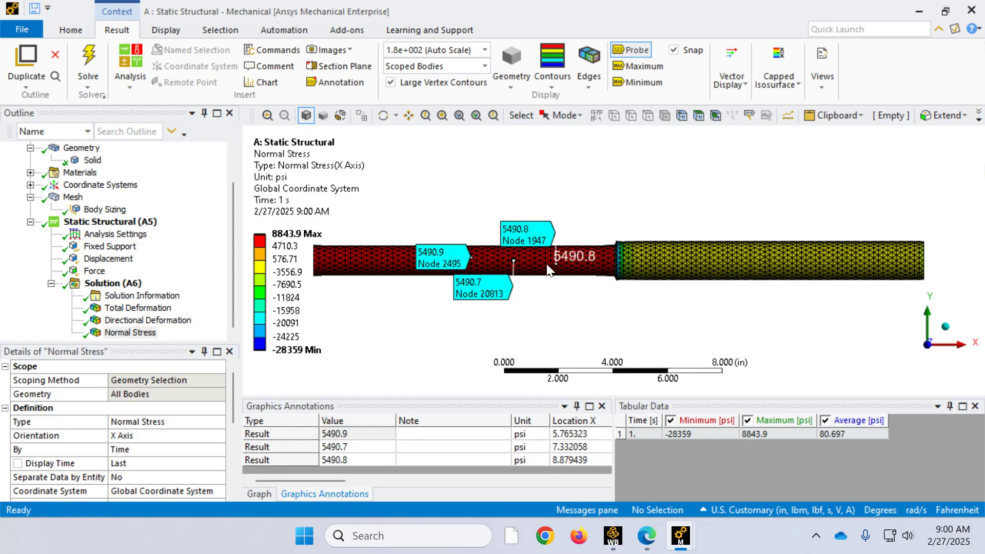
click(376, 256)
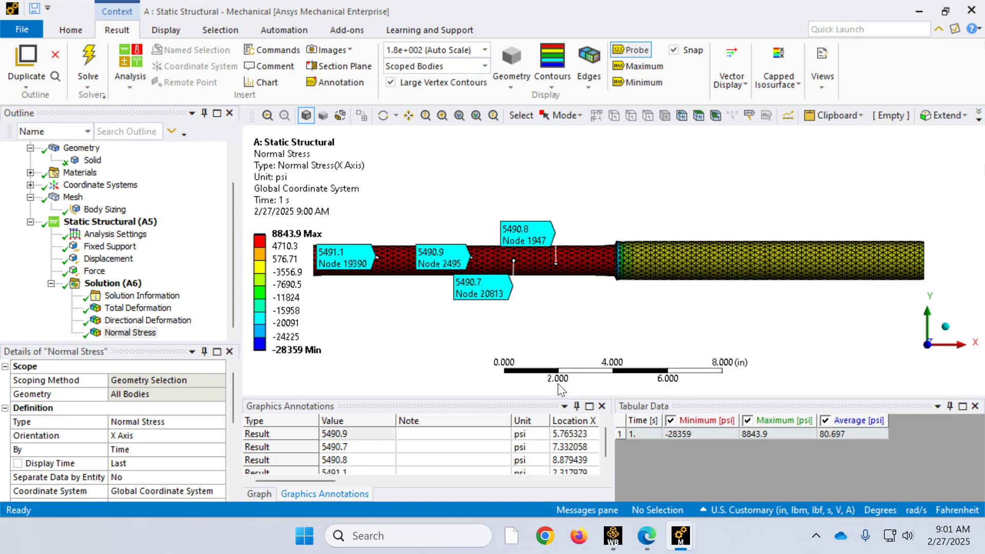
click(738, 260)
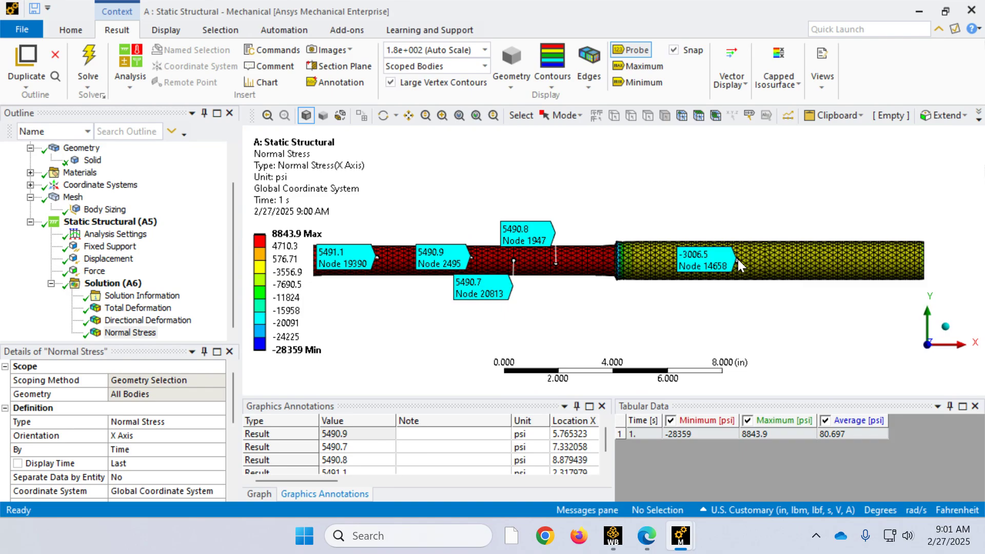
click(785, 257)
click(830, 256)
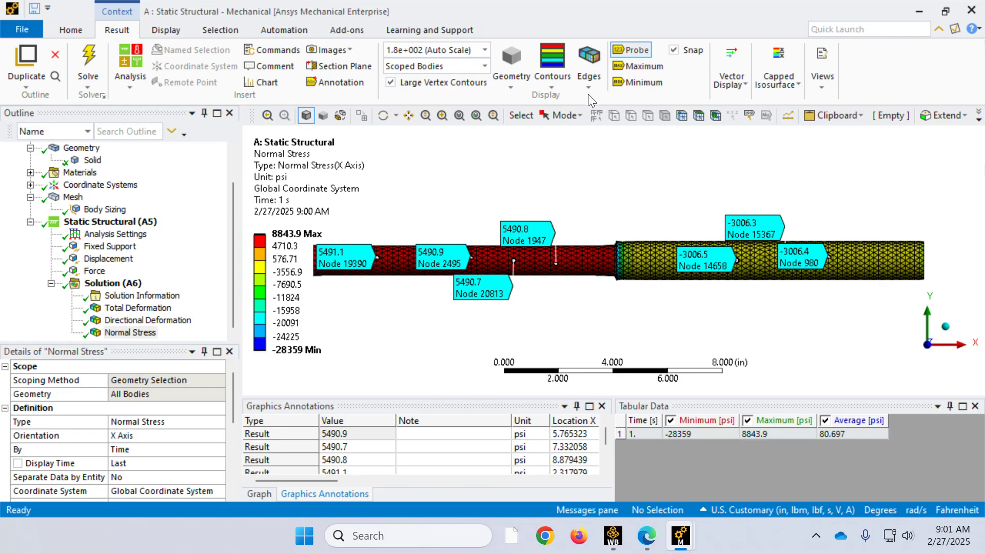
- Flag the location of the maximum normal stress and probe a node beside it at the step between the two cylinders
click(632, 67)
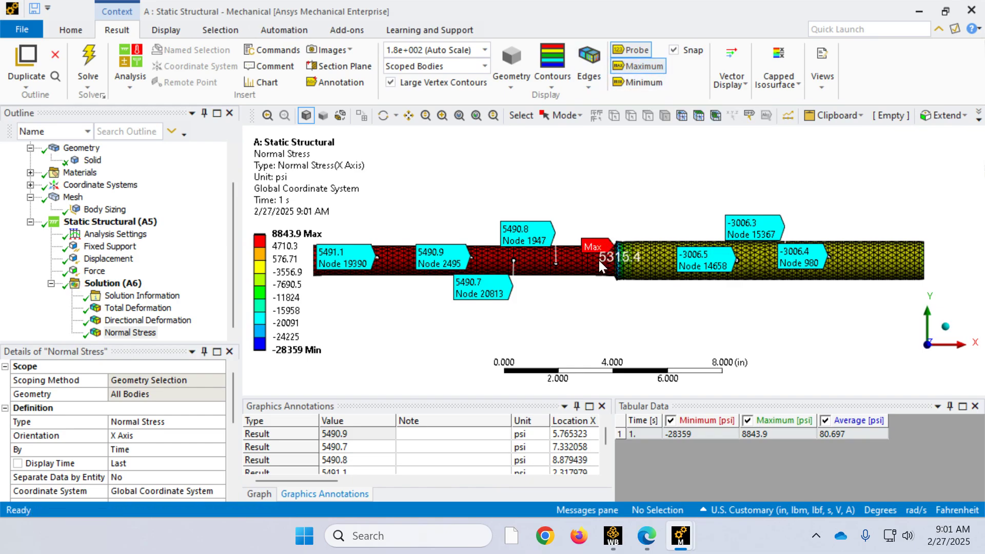
scroll(639, 297, up, 5)
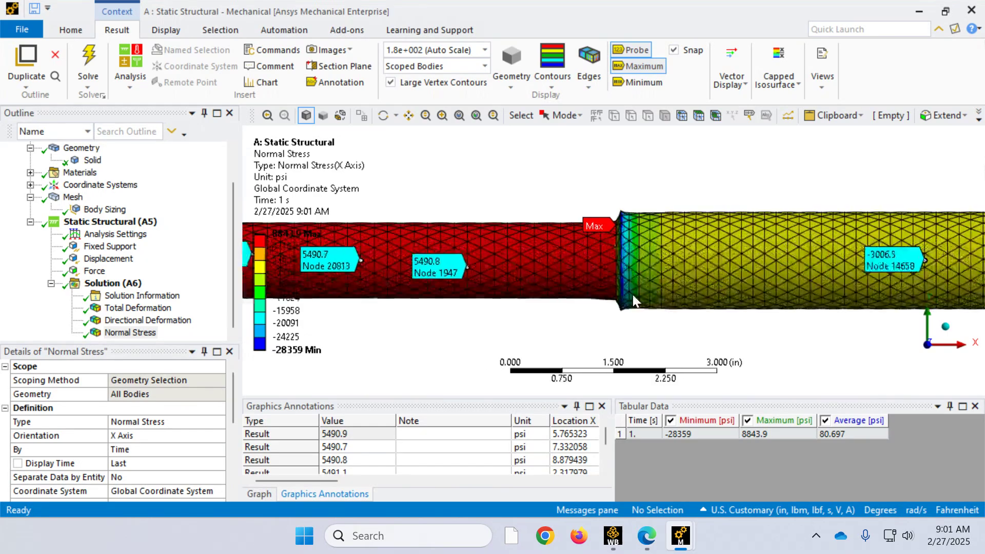
middle_drag(634, 295, 624, 242)
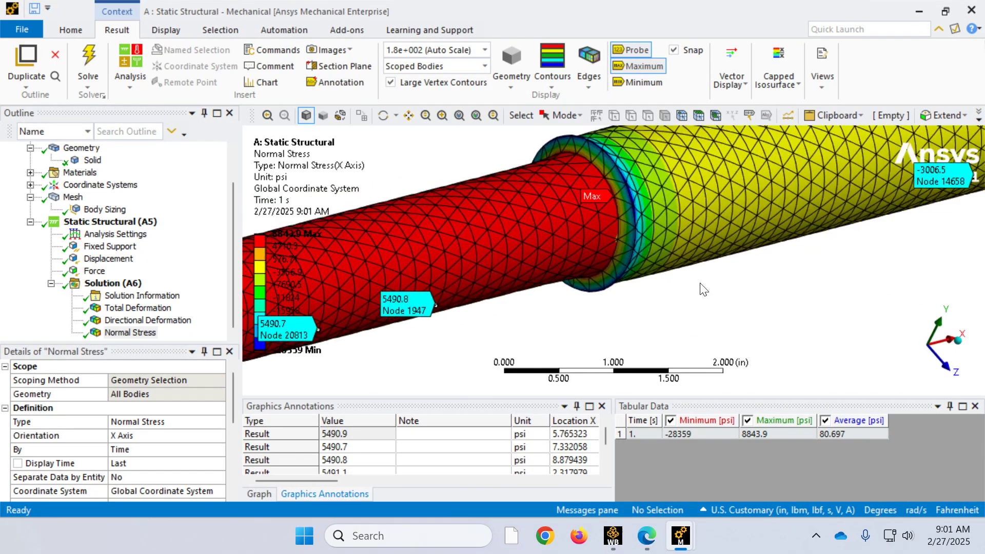
scroll(624, 242, up, 3)
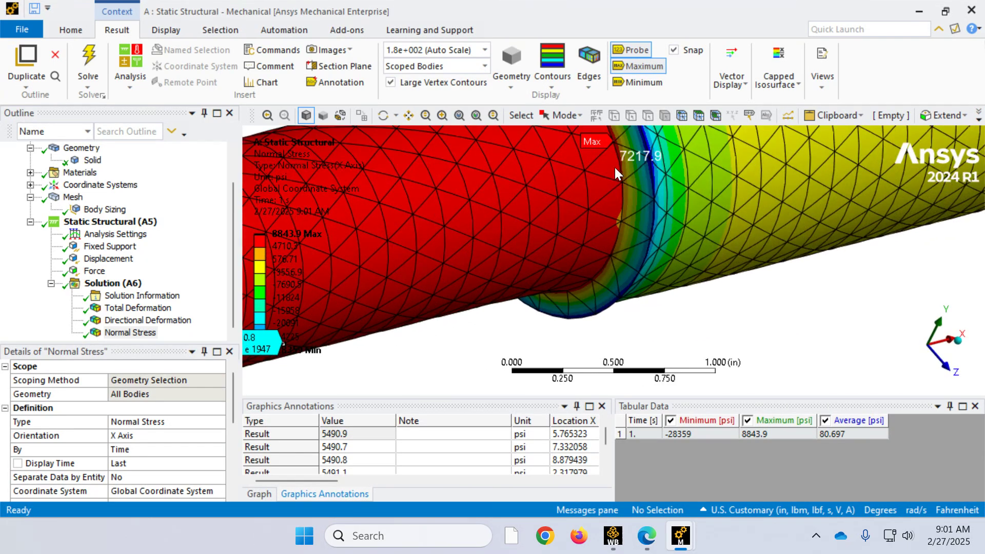
scroll(618, 167, down, 3)
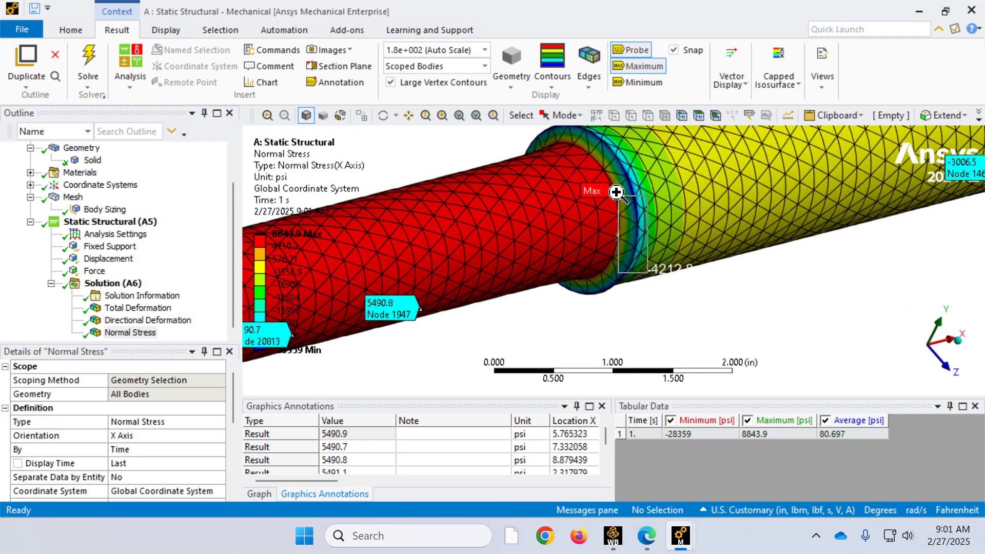
scroll(602, 198, up, 4)
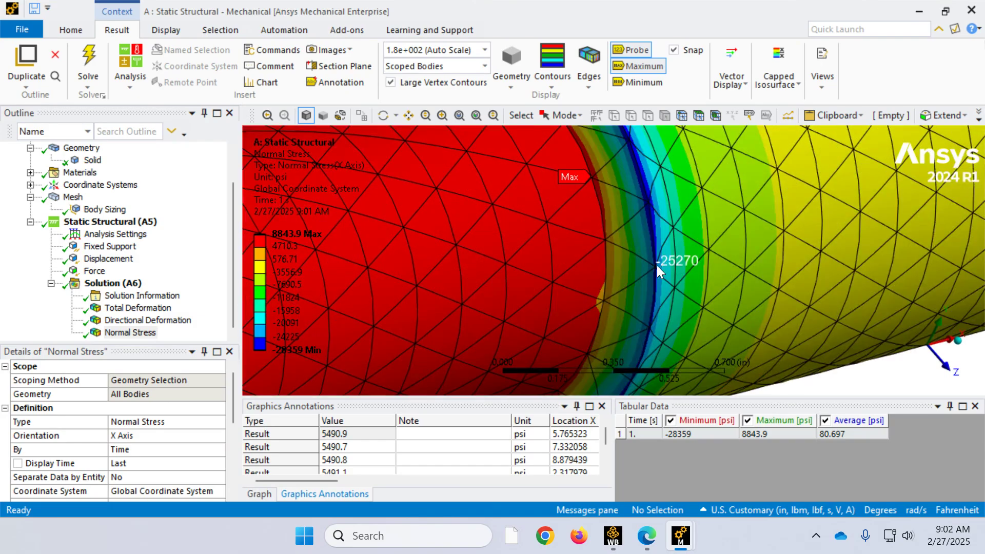
scroll(590, 194, up, 3)
scroll(592, 194, down, 3)
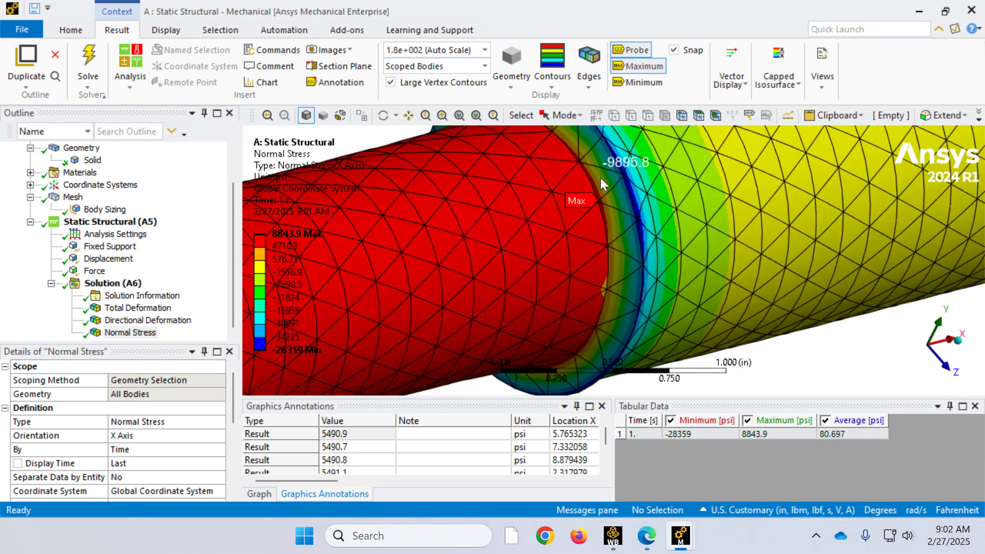
scroll(605, 221, up, 2)
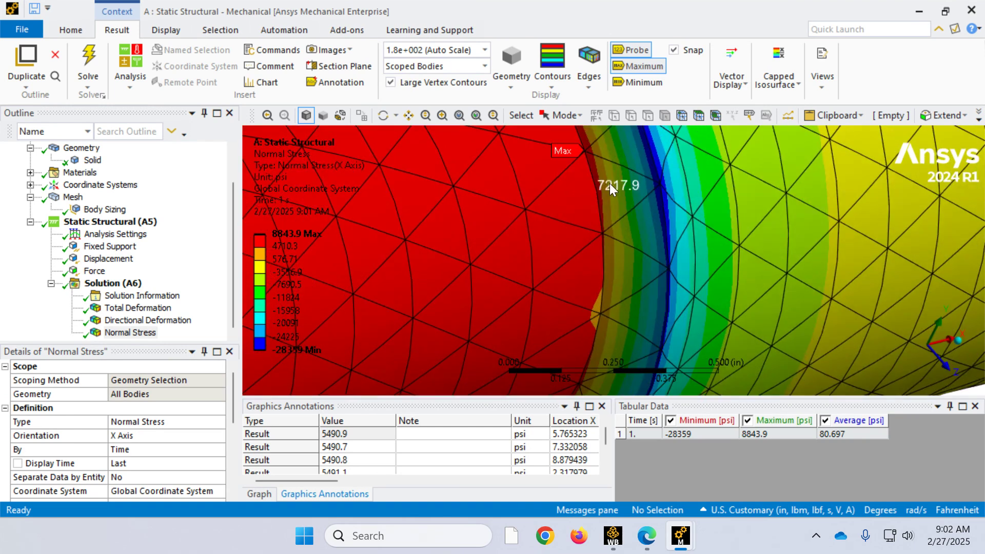
click(607, 221)
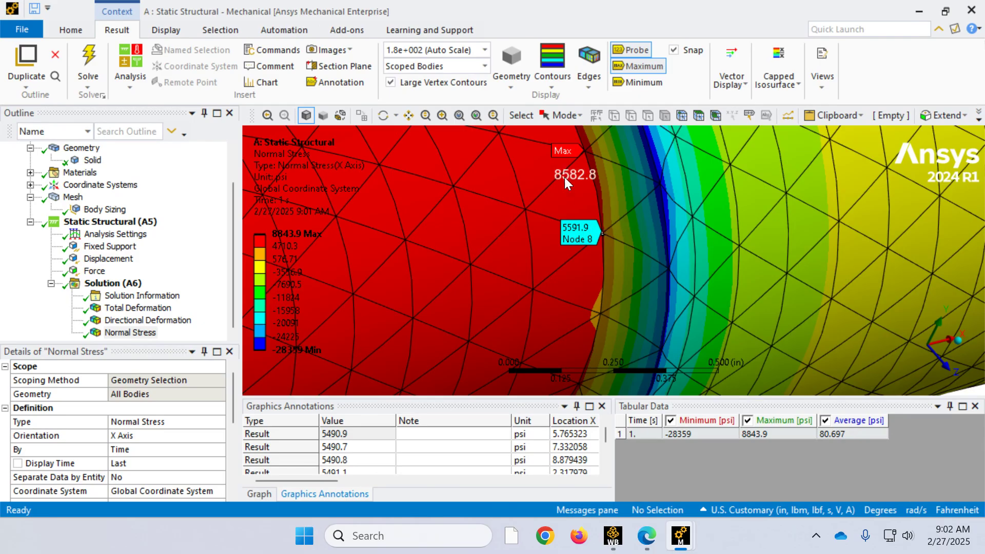
scroll(559, 177, down, 2)
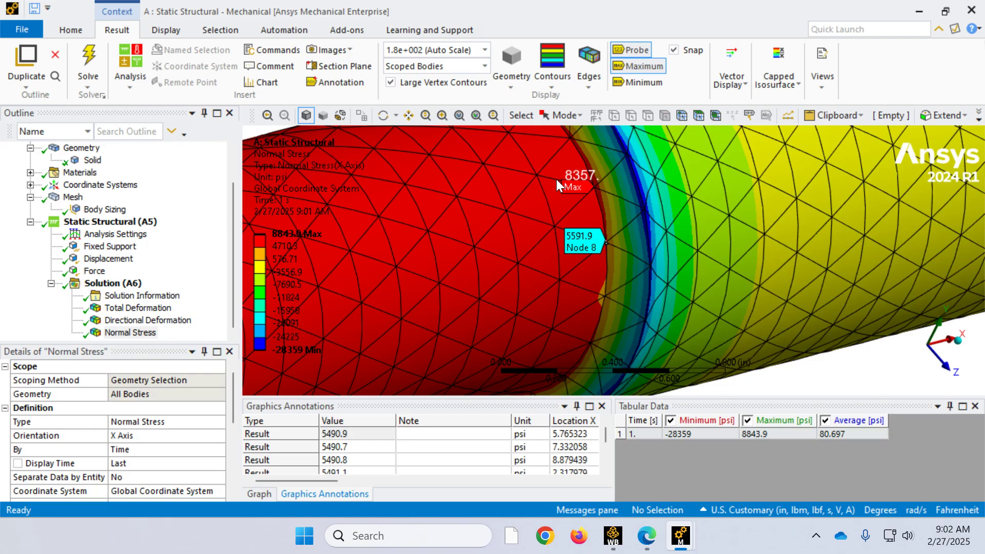
scroll(552, 182, down, 1)
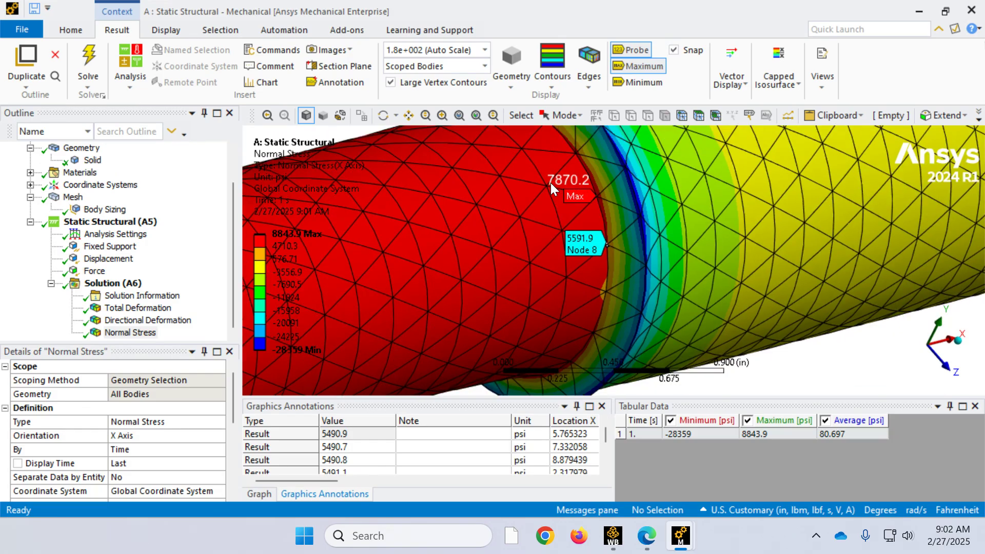
scroll(550, 183, down, 4)
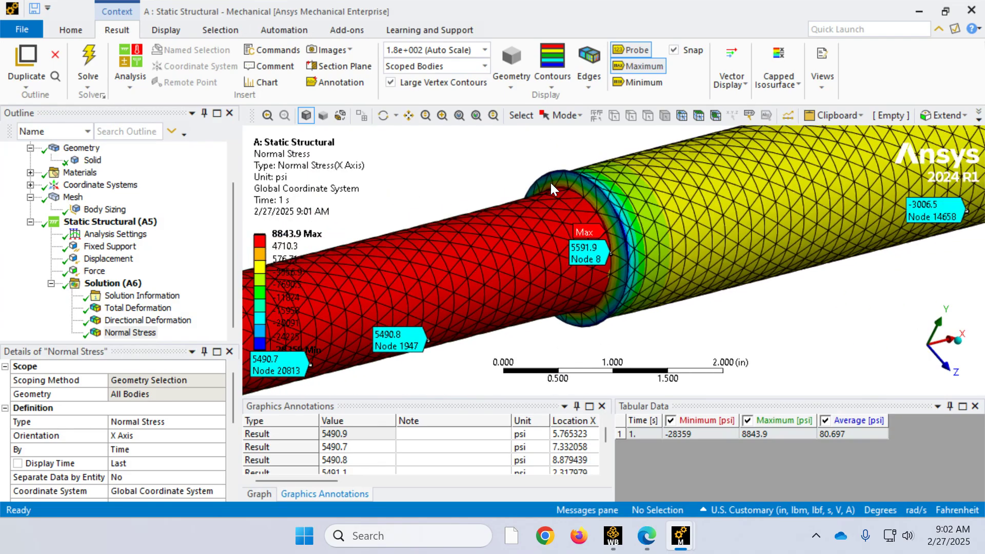
scroll(551, 189, down, 2)
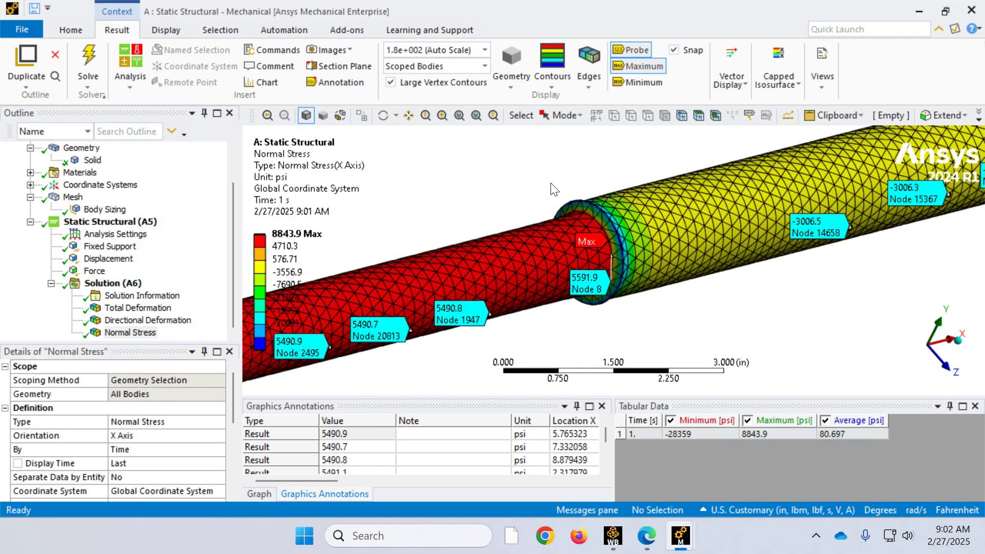
scroll(551, 184, down, 3)
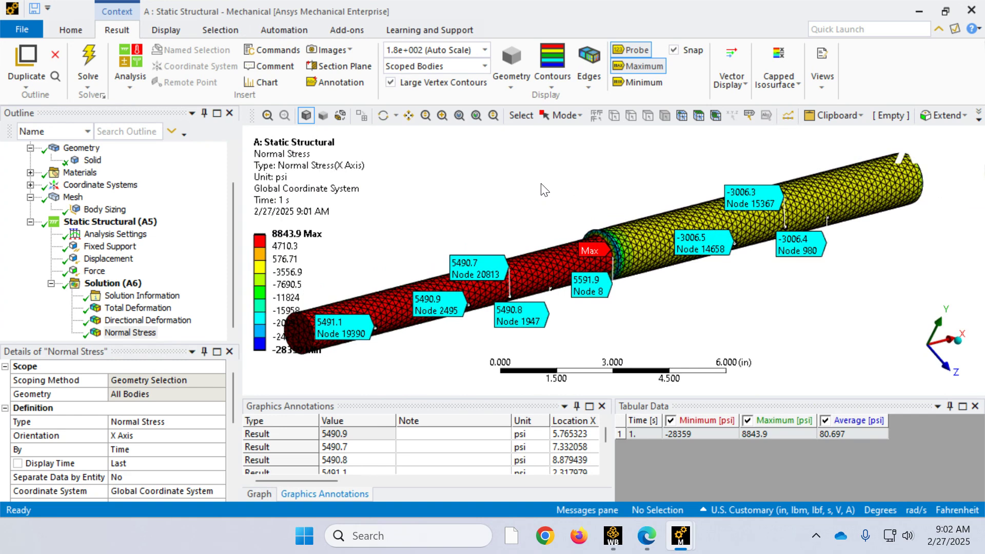
- Review the X component of the Displacement boundary condition, then return to the Normal Stress result
click(109, 258)
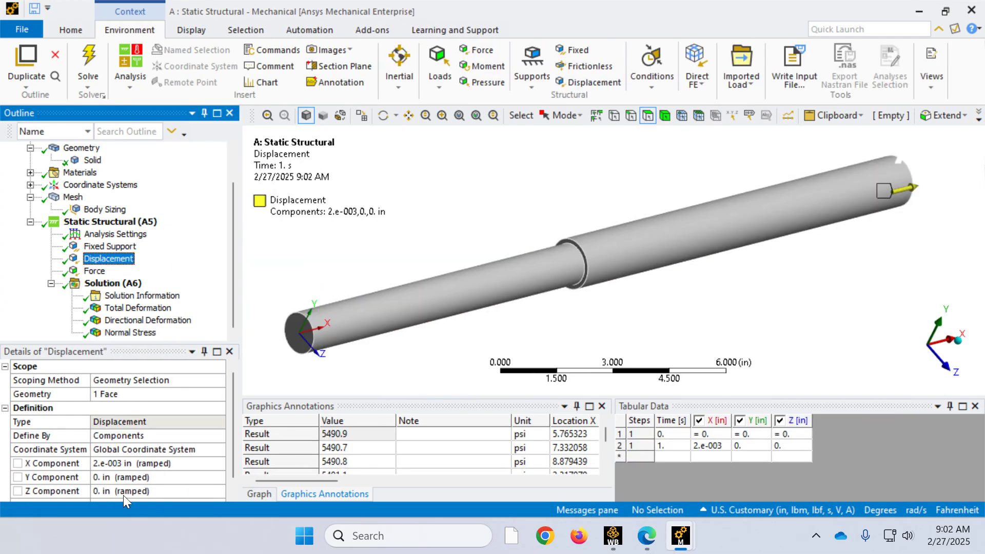
click(123, 464)
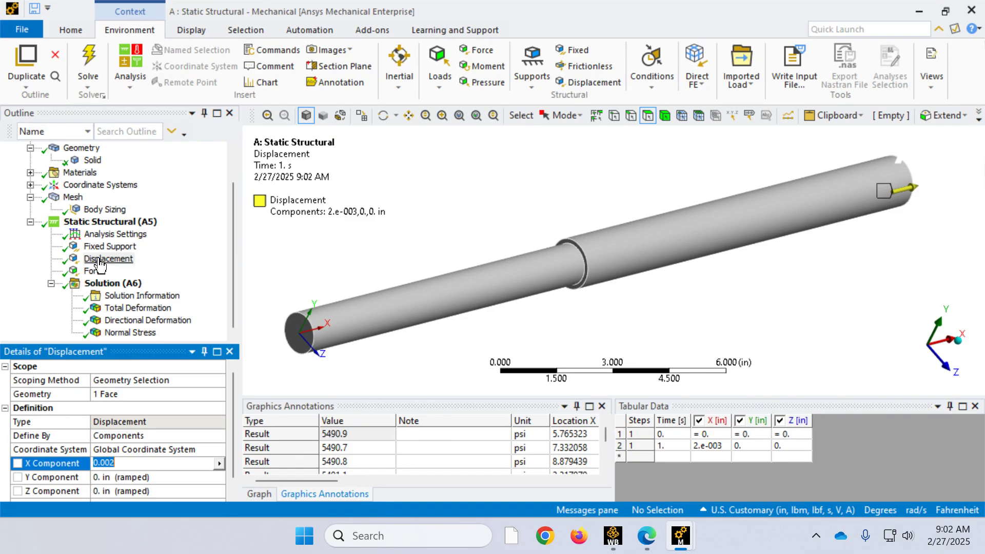
click(130, 334)
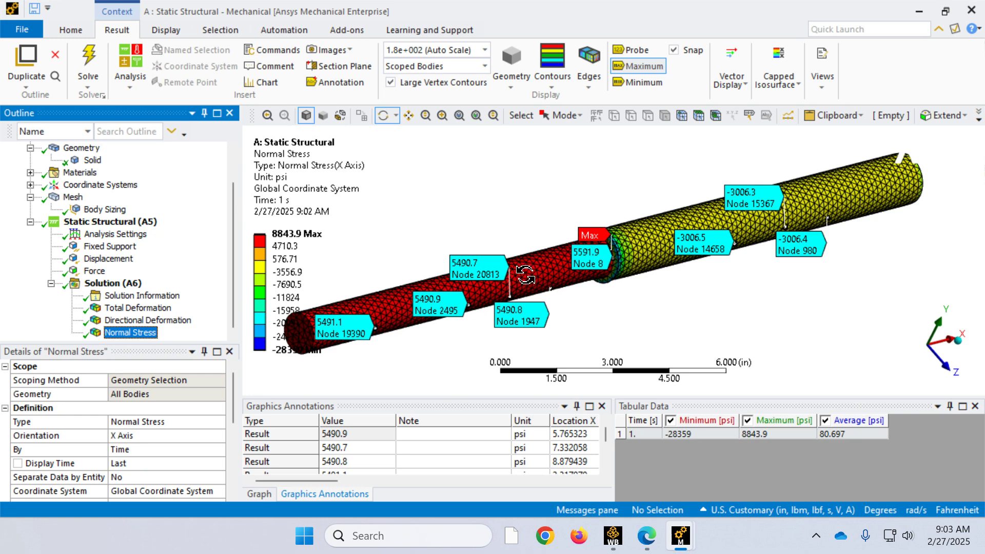
- Add two Force Reaction probes to the Solution, one for the Fixed Support and one for the Displacement boundary condition
click(112, 285)
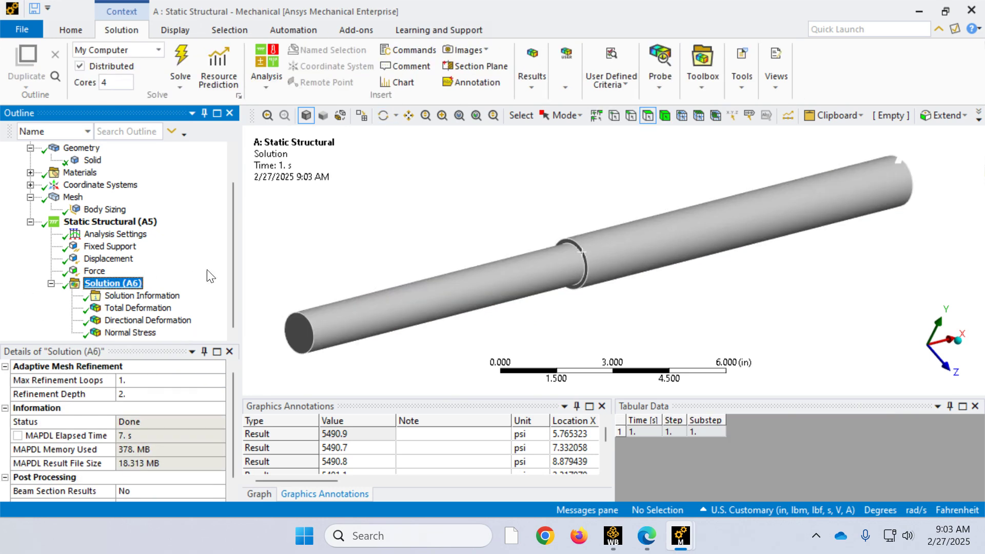
click(661, 79)
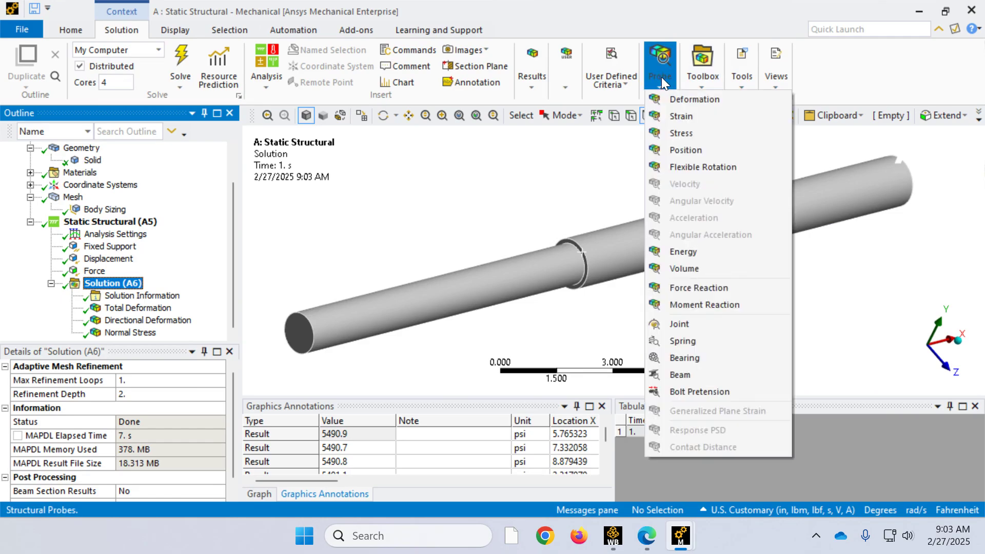
click(677, 287)
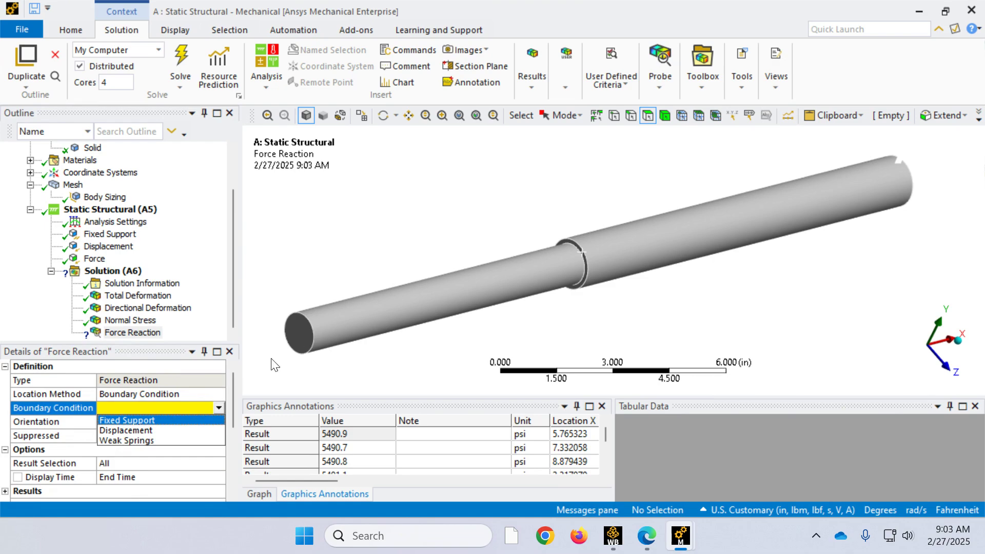
click(149, 420)
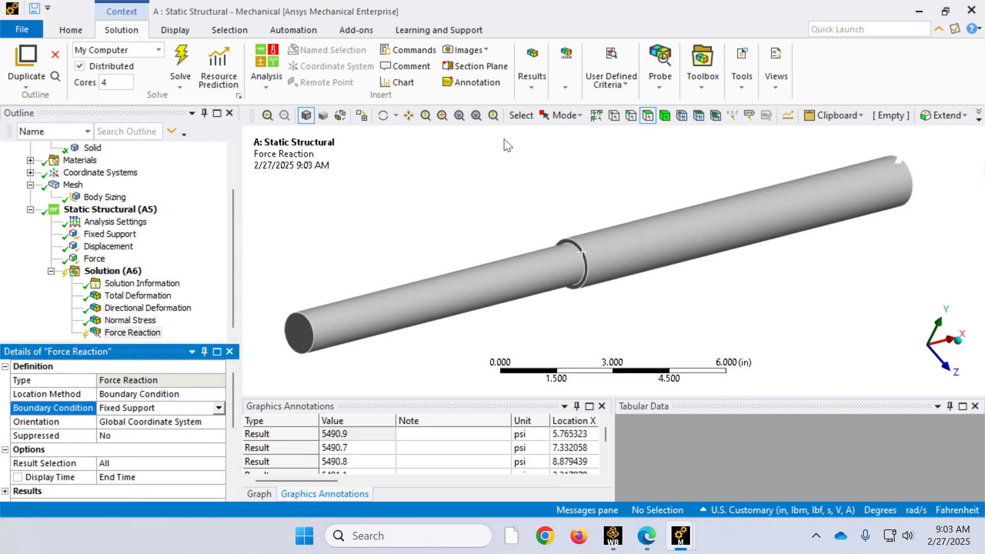
click(673, 78)
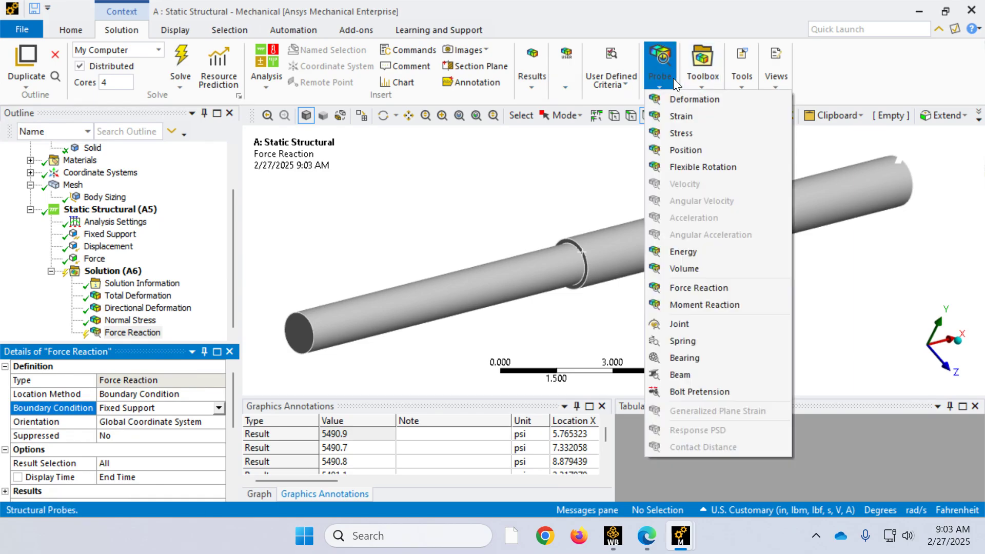
click(686, 292)
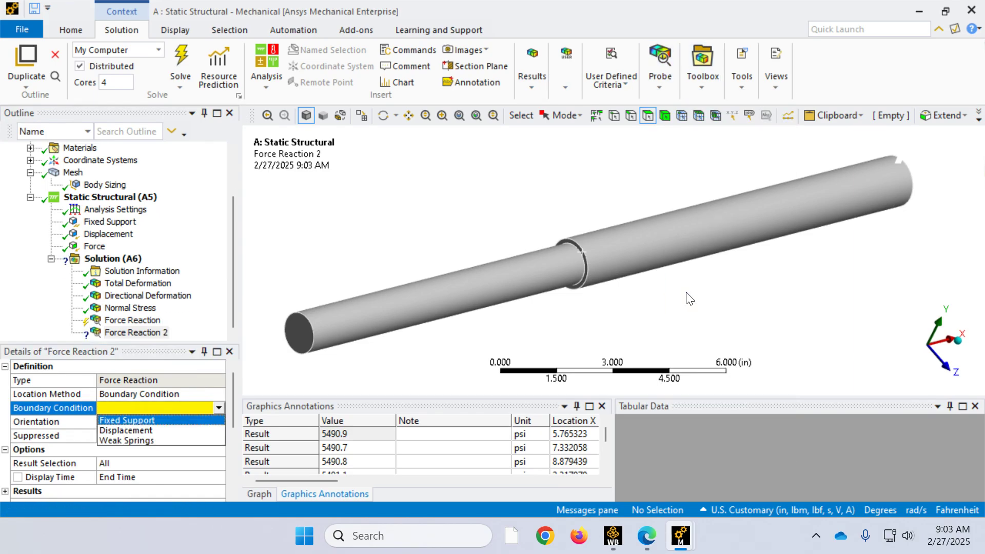
click(125, 431)
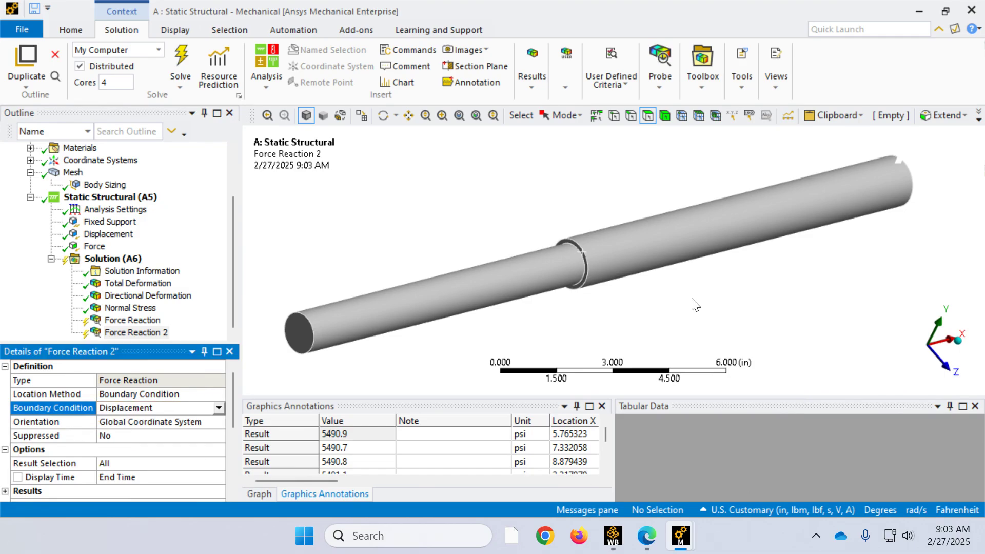
- Add a Deformation probe to the Solution, scoped to the annular step face between the two cylinders
click(659, 77)
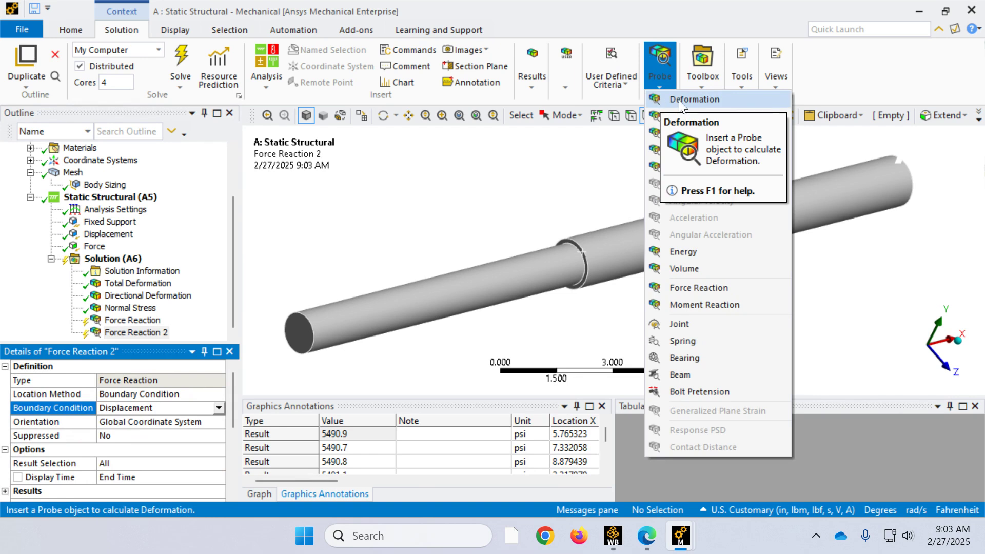
click(679, 100)
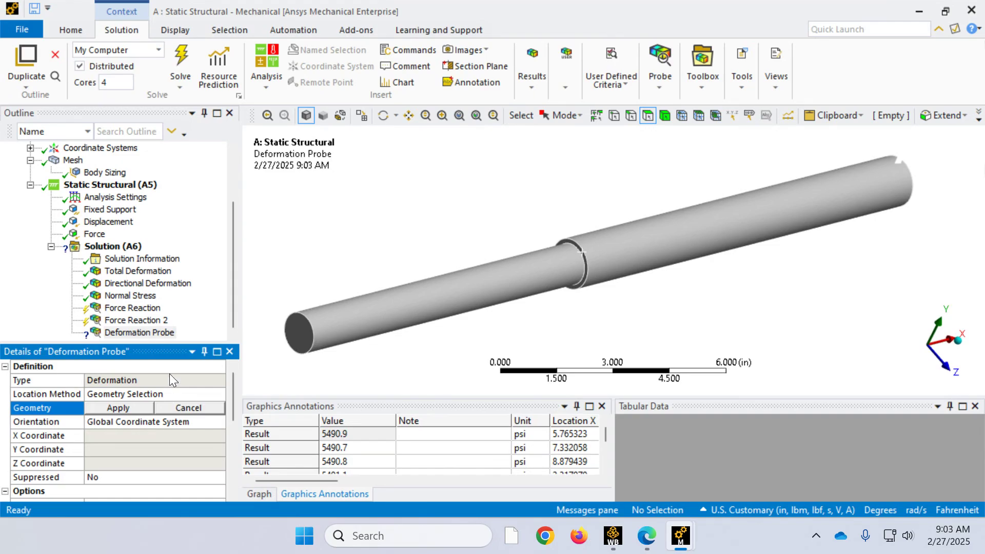
scroll(578, 339, up, 3)
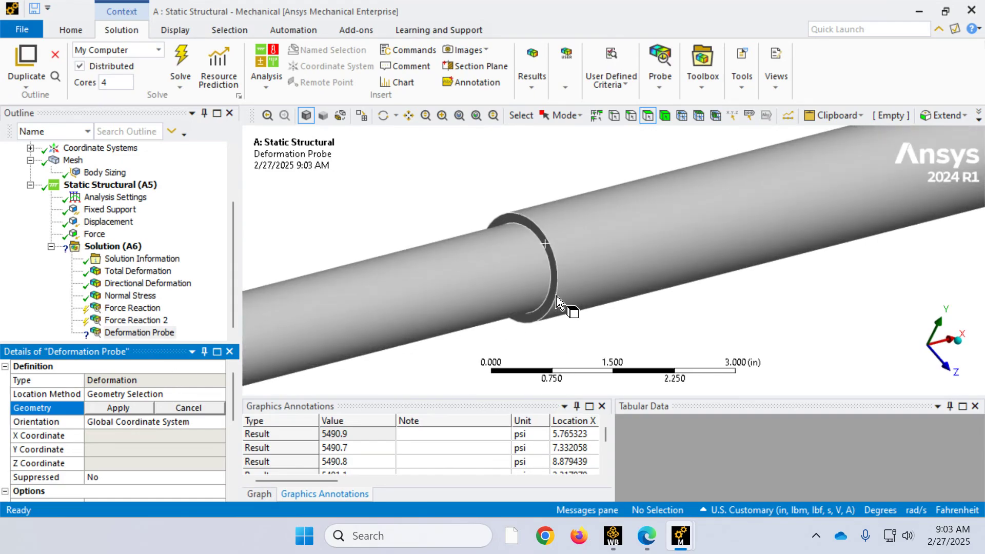
click(555, 265)
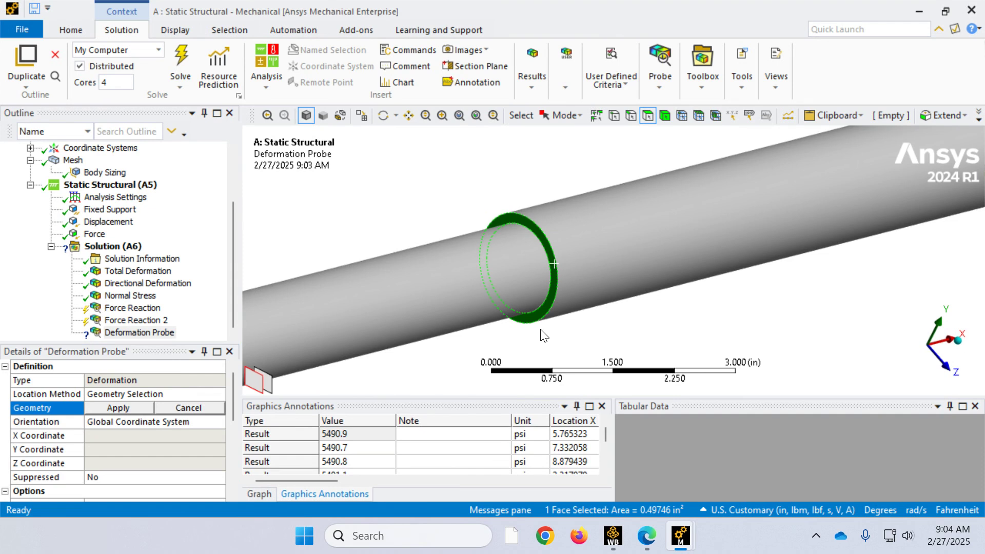
click(120, 408)
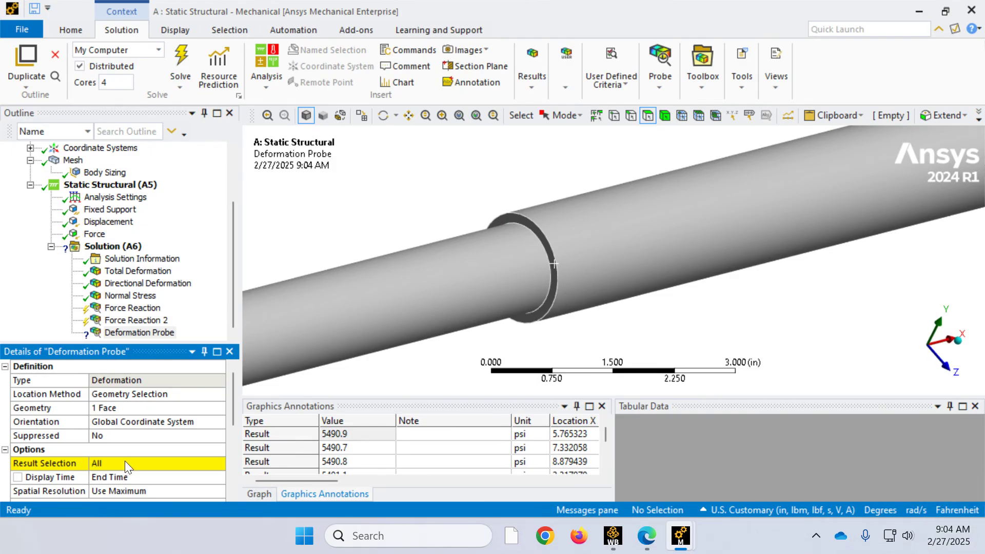
- Set the Deformation Probe's result selection to X Axis and solve the analysis
click(146, 465)
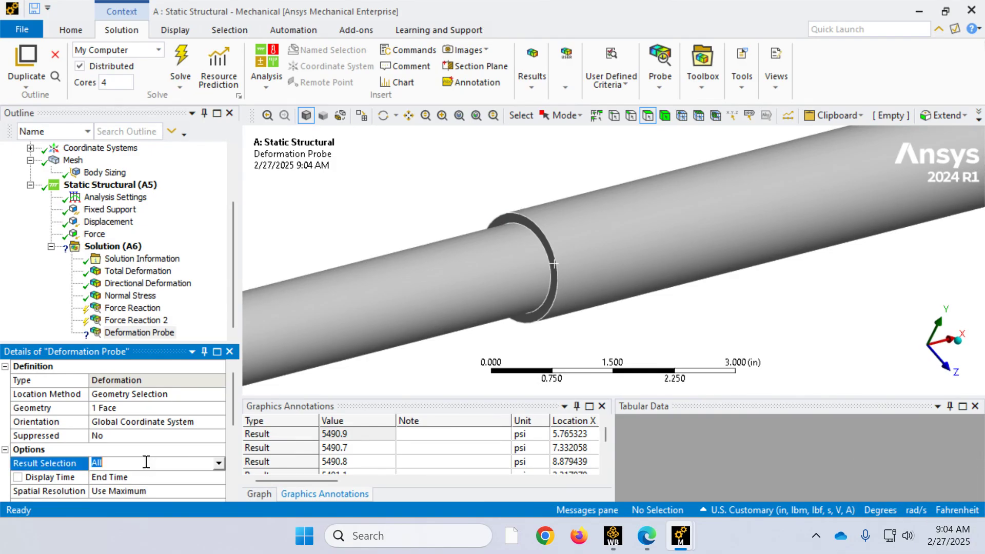
click(220, 463)
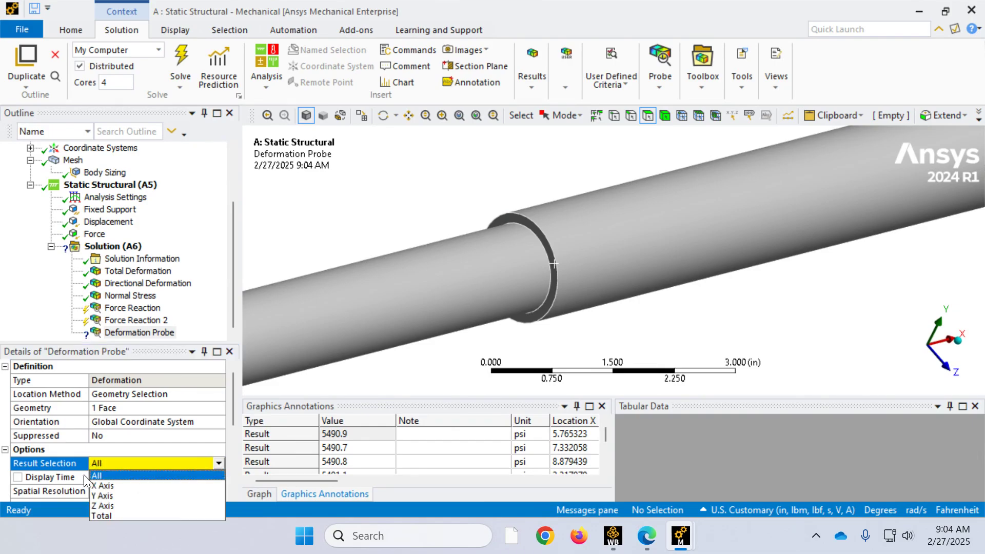
click(102, 486)
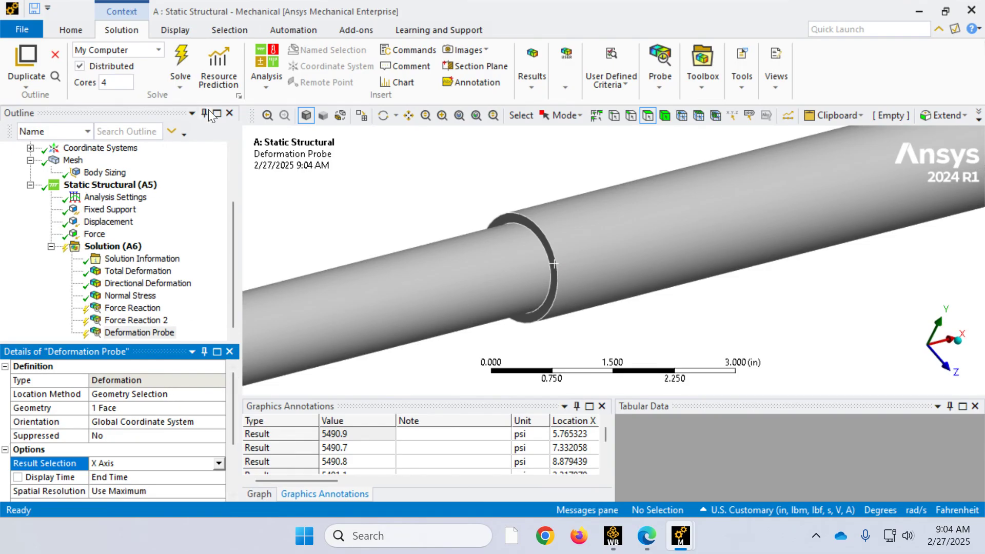
click(178, 55)
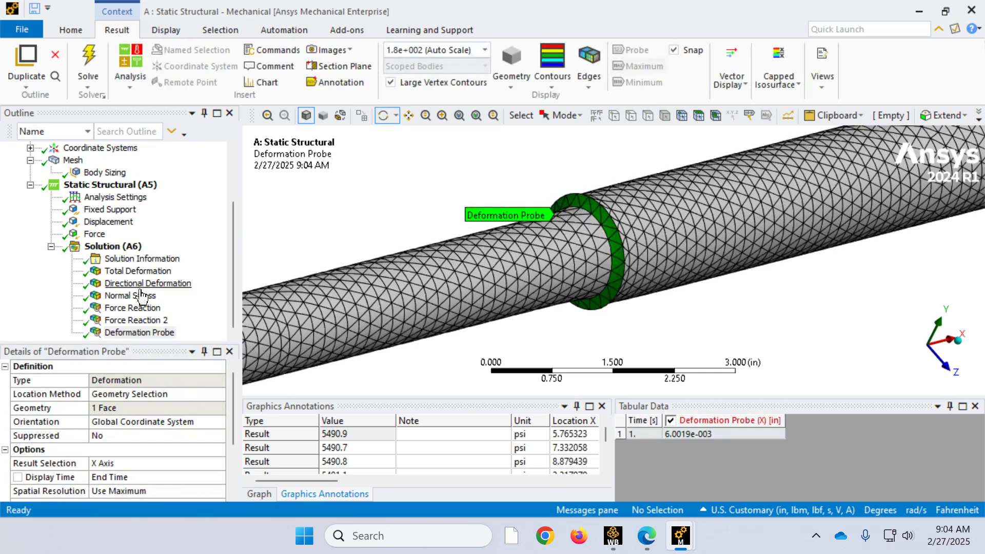
- Review the solved reaction force components for the Fixed Support and for the Displacement boundary condition
click(133, 308)
scroll(158, 438, down, 5)
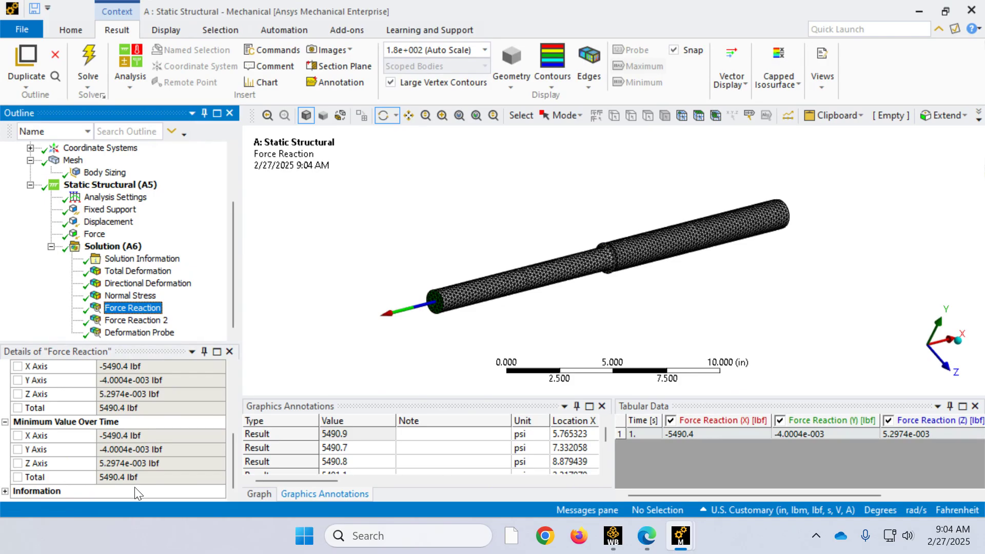
click(129, 321)
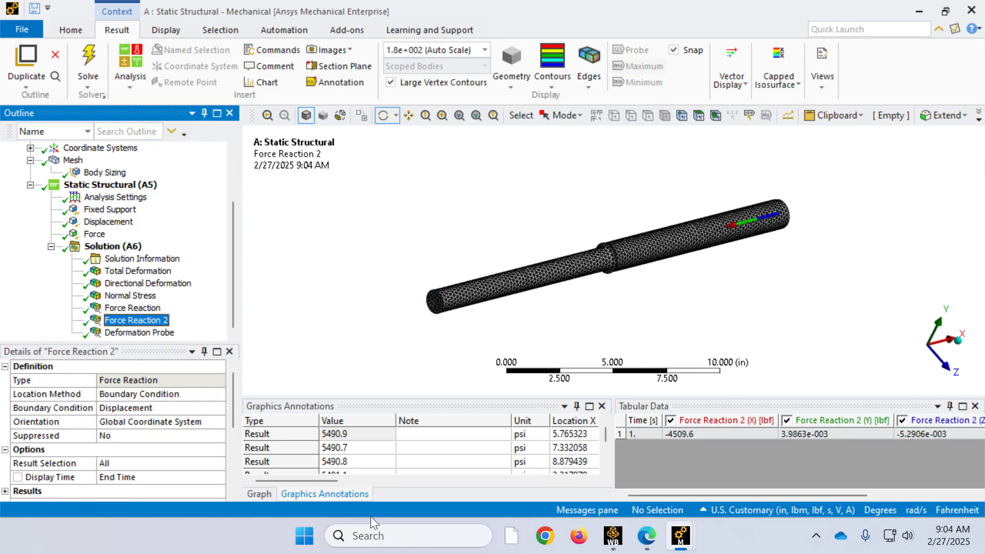
scroll(183, 442, down, 1)
scroll(181, 437, down, 3)
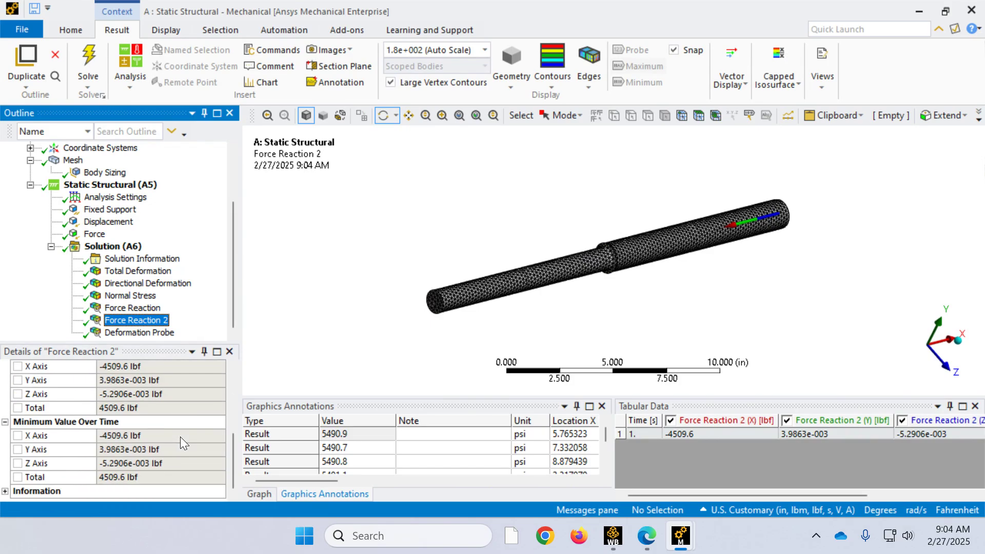
- Check the Deformation Probe's X-axis values, then show the Normal Stress result viewed along the Z axis
click(150, 333)
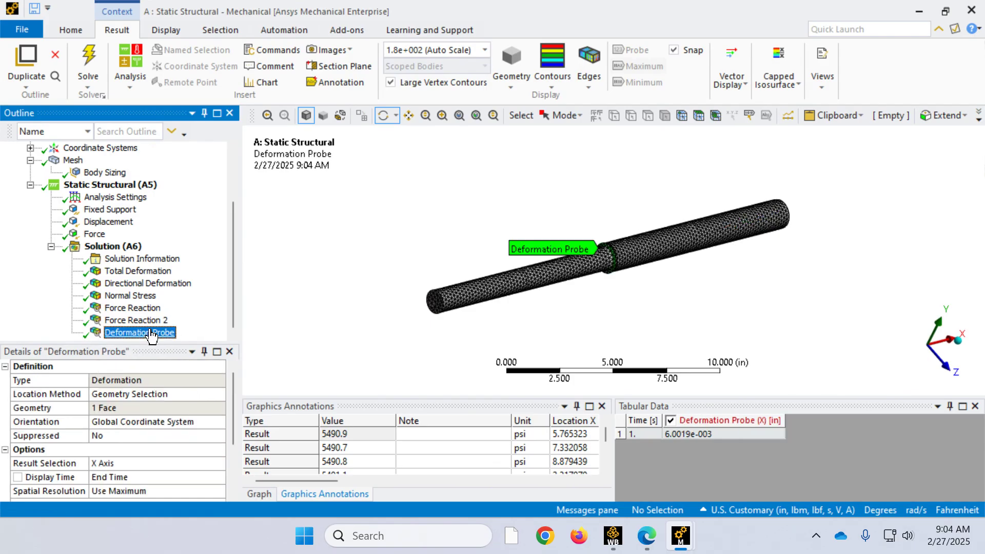
scroll(149, 444, down, 2)
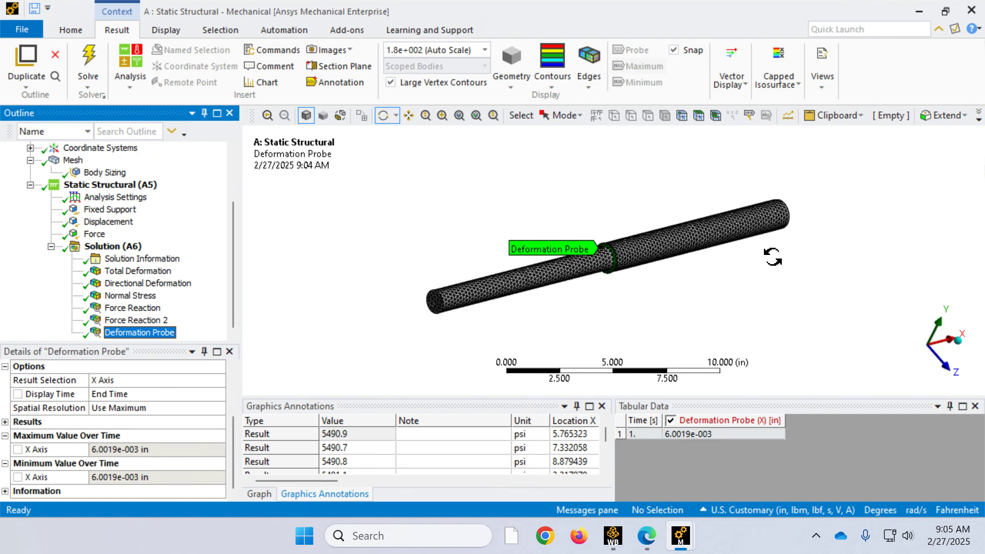
click(129, 297)
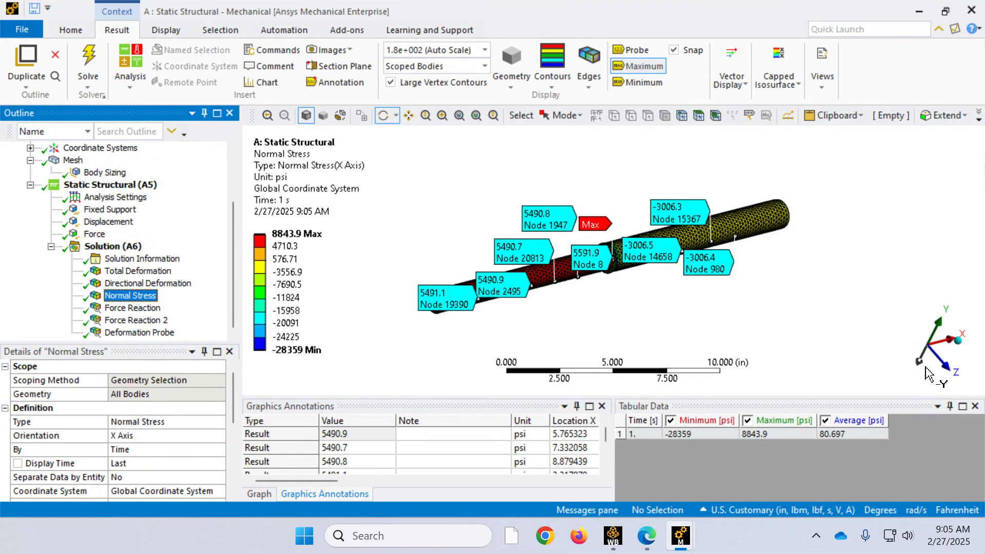
click(943, 362)
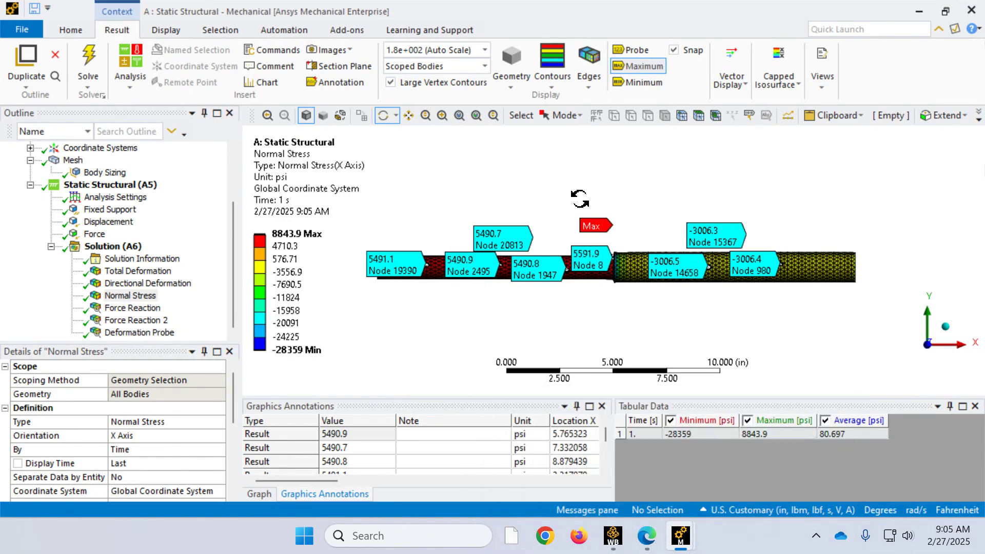
- Switch to Ansys Workbench and save the First 3D Example project
click(619, 548)
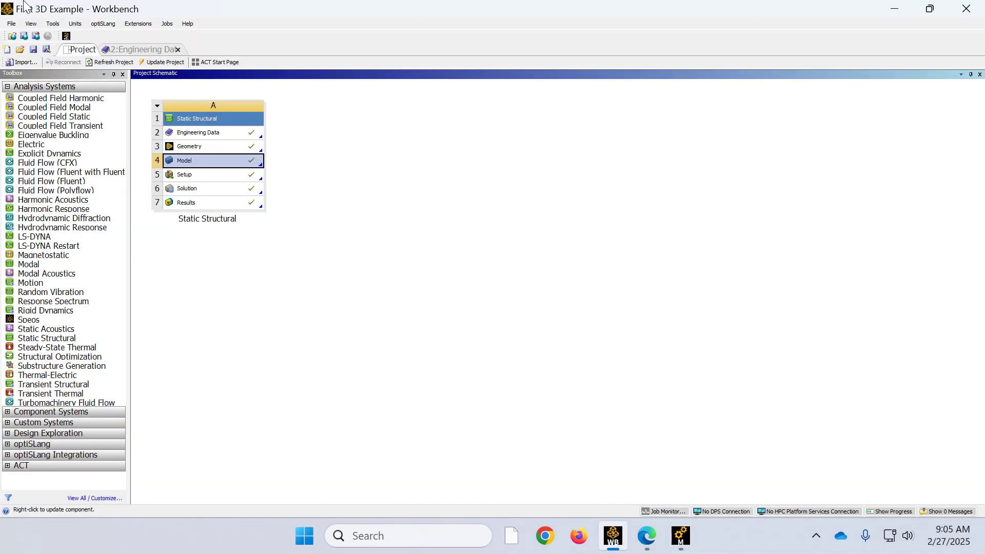
click(19, 51)
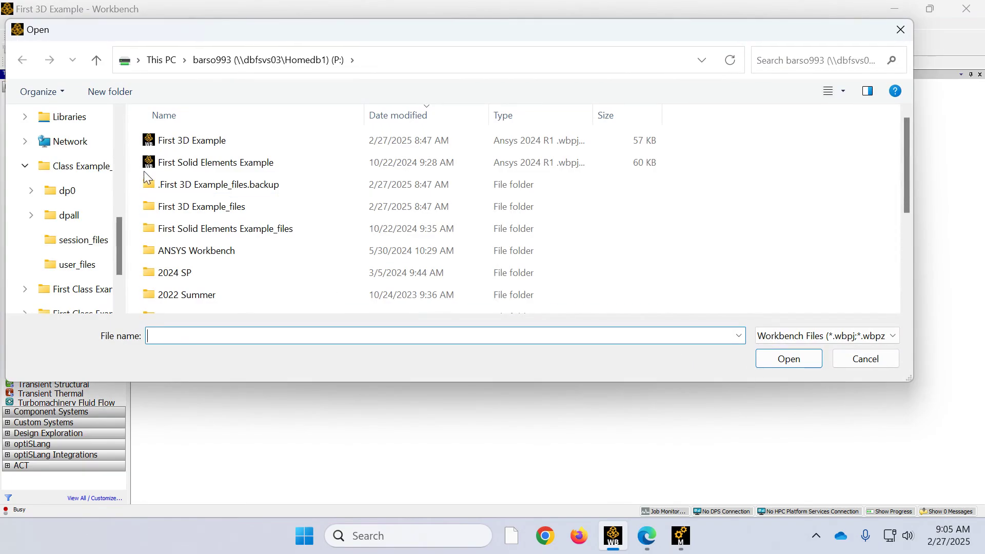
click(856, 363)
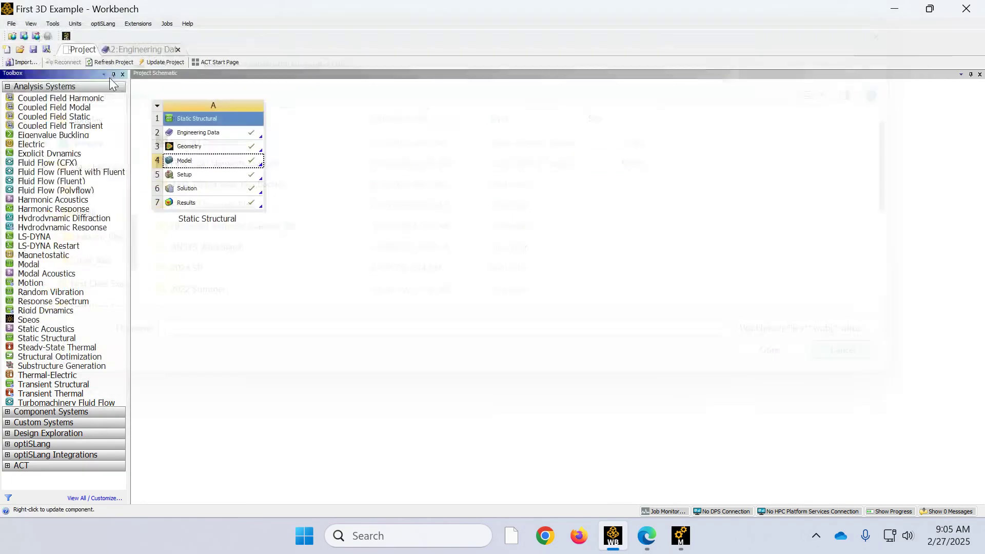
click(34, 49)
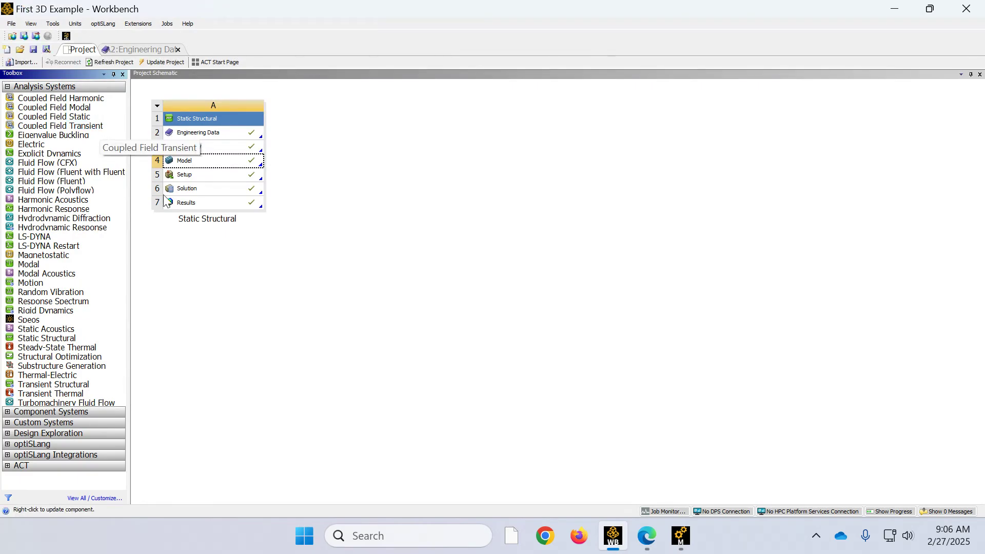
- Archive the project as a .wbpz file named First 3D Example, including the result/solution and retained design point files
click(11, 23)
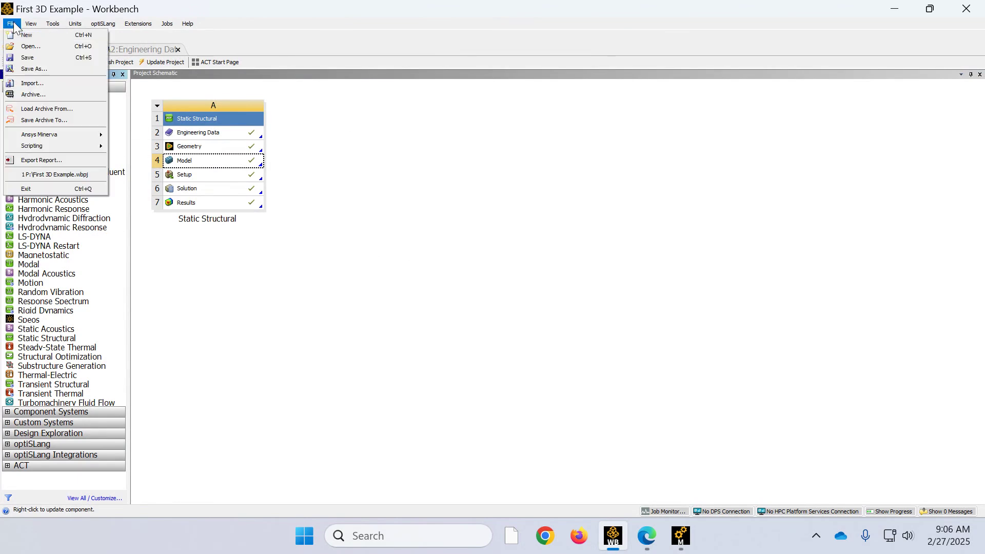
click(32, 95)
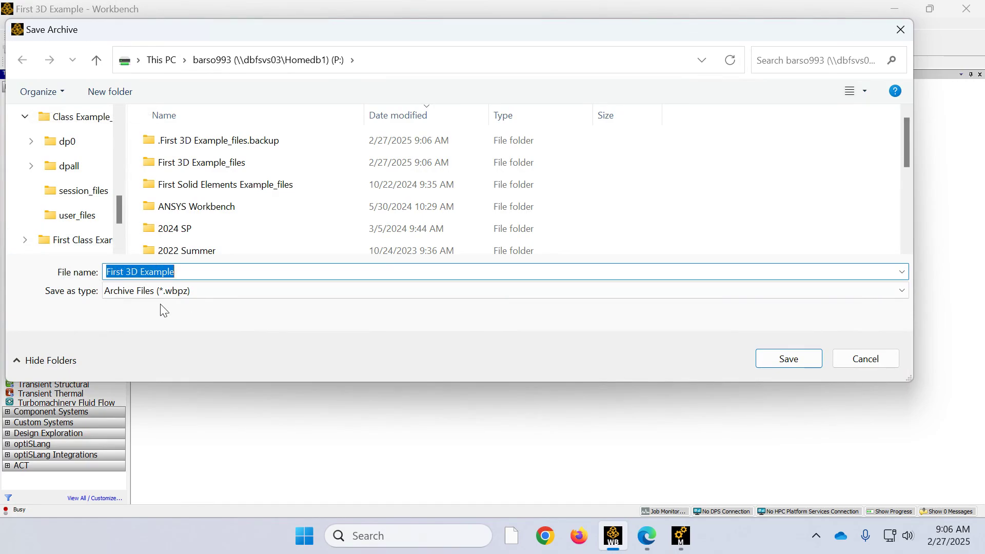
click(796, 361)
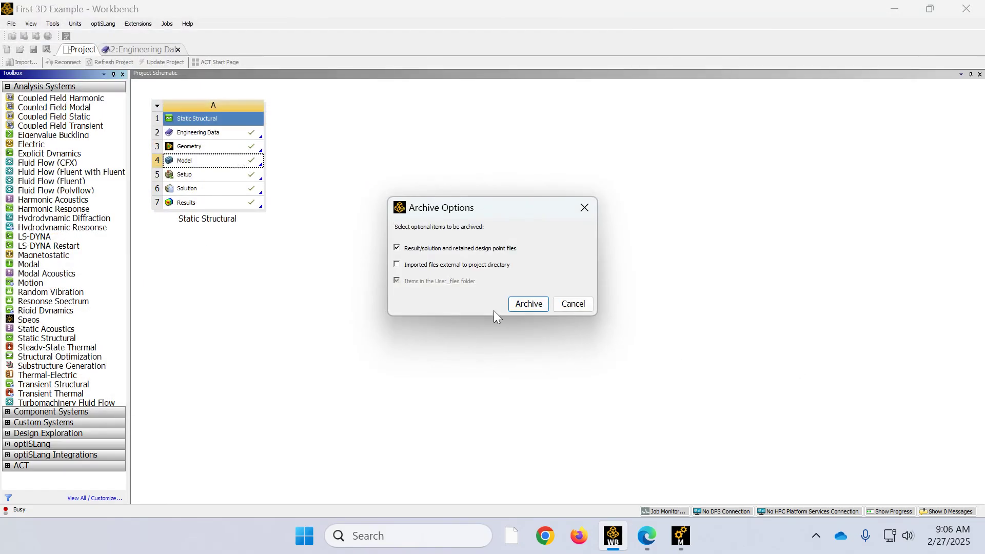
click(521, 304)
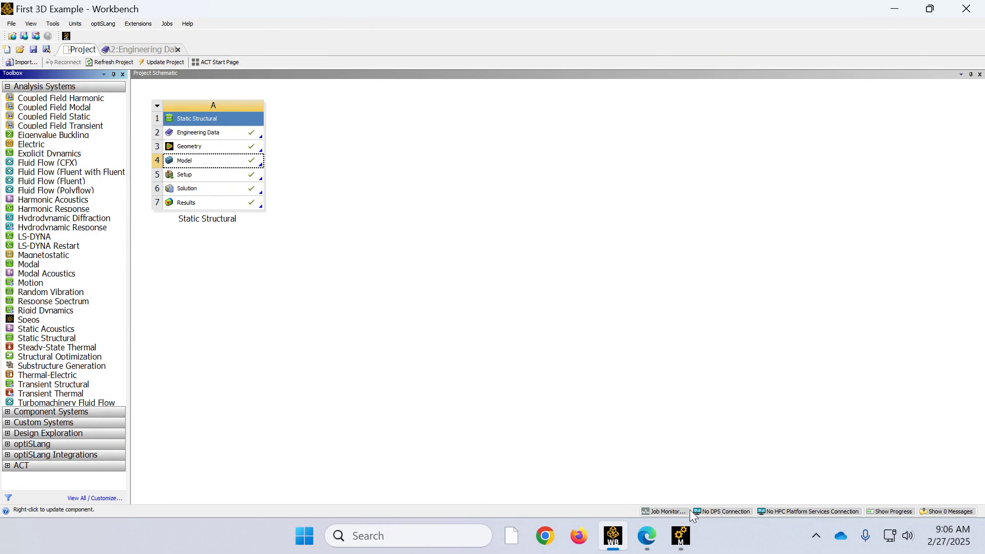
mouse_move(675, 545)
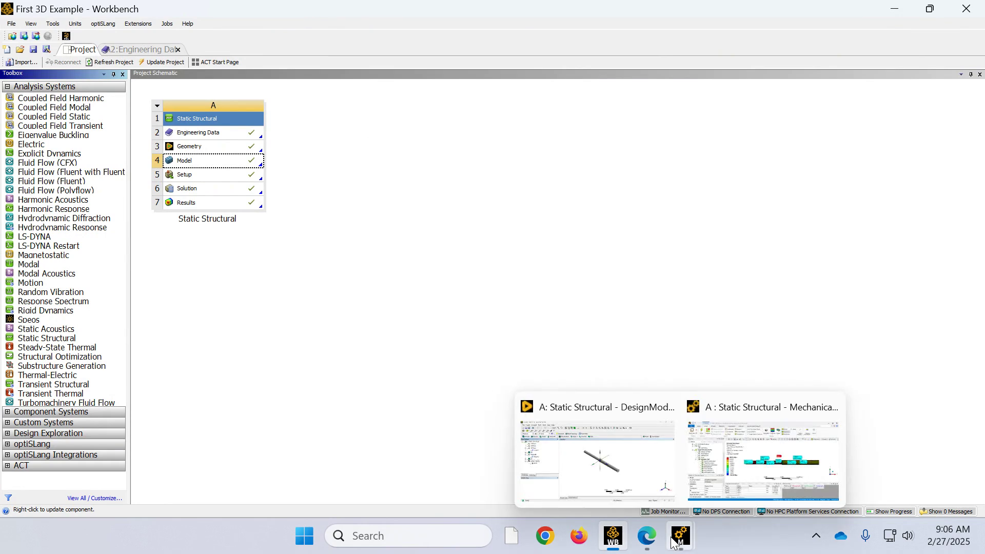
mouse_move(637, 540)
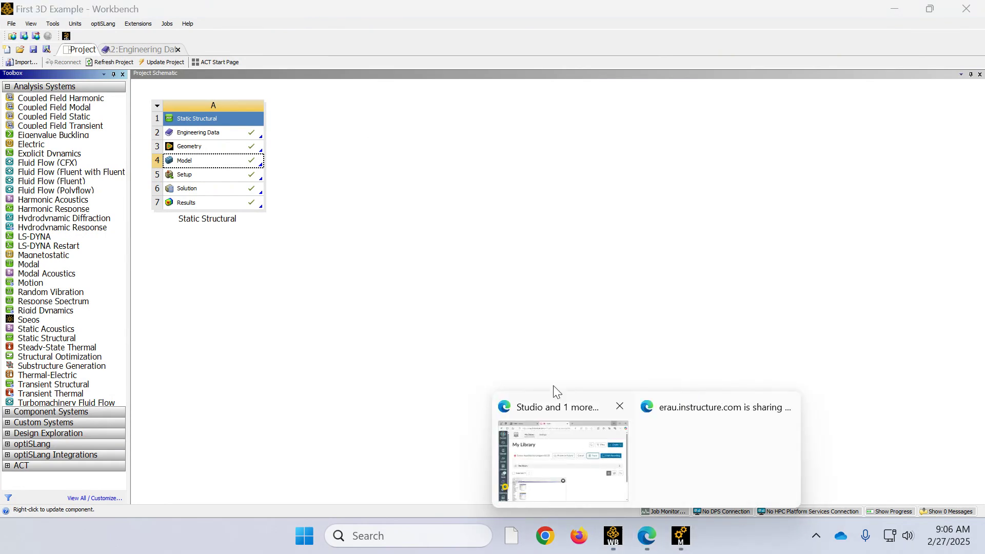
click(585, 476)
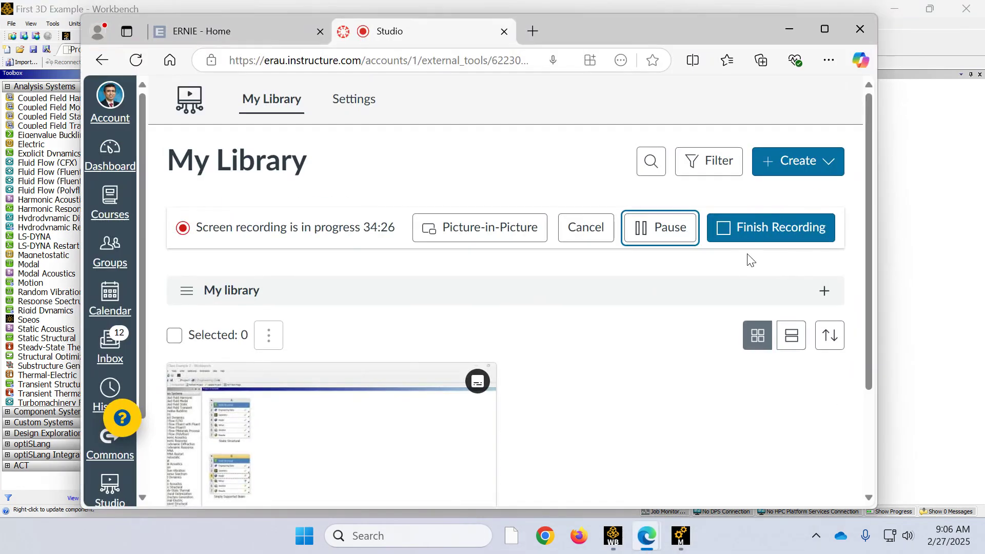